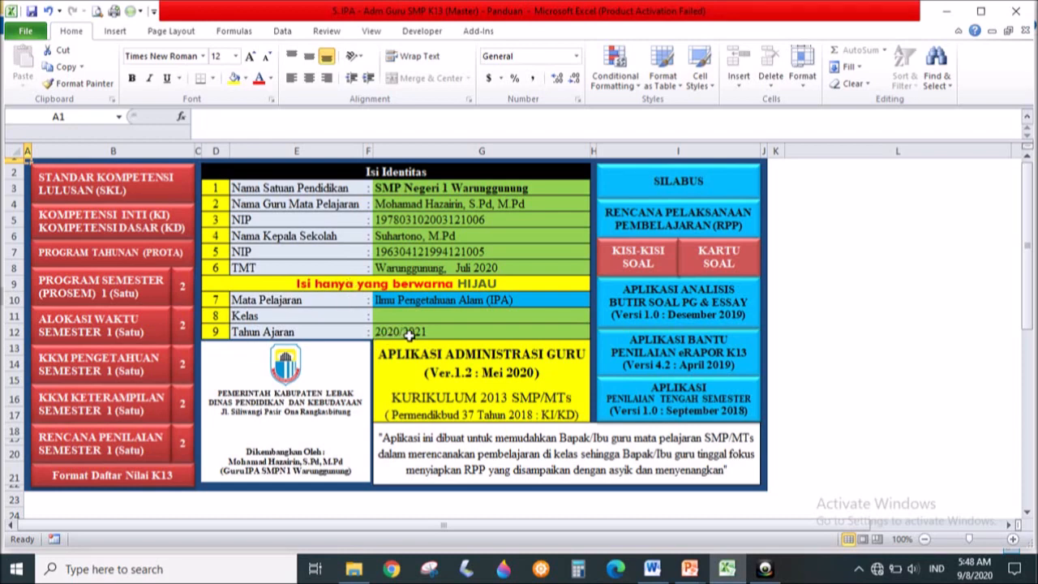
# Step: Set the Kelas field in the Isi Identitas form to VII (Tujuh)
pyautogui.click(536, 317)
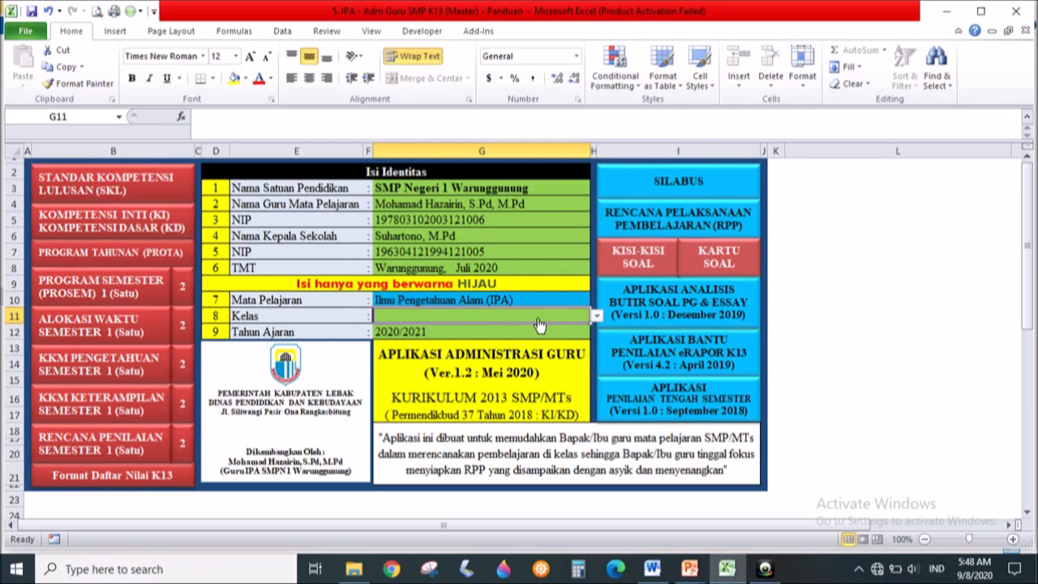
pyautogui.click(596, 317)
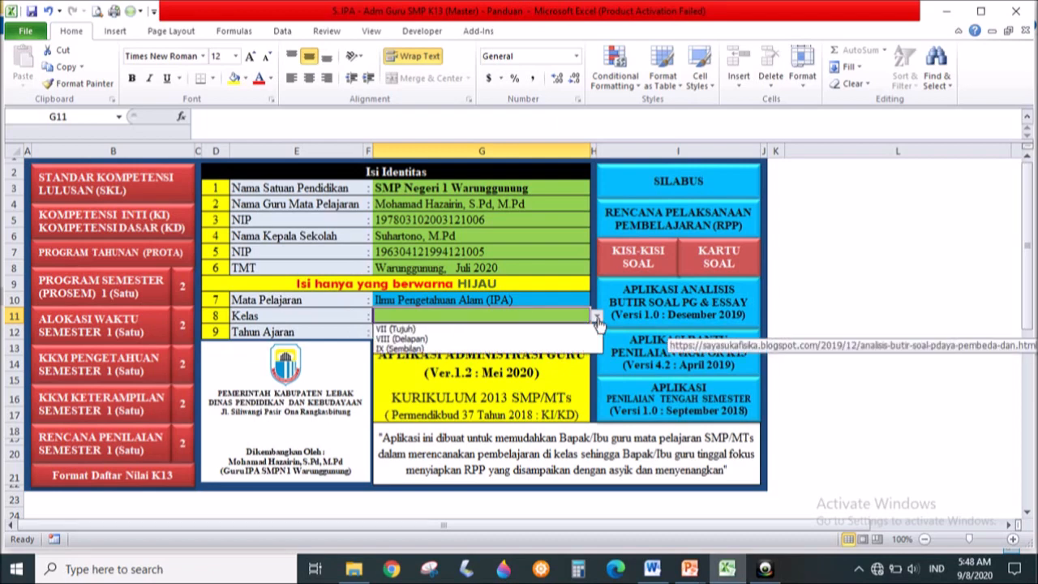
pyautogui.click(582, 329)
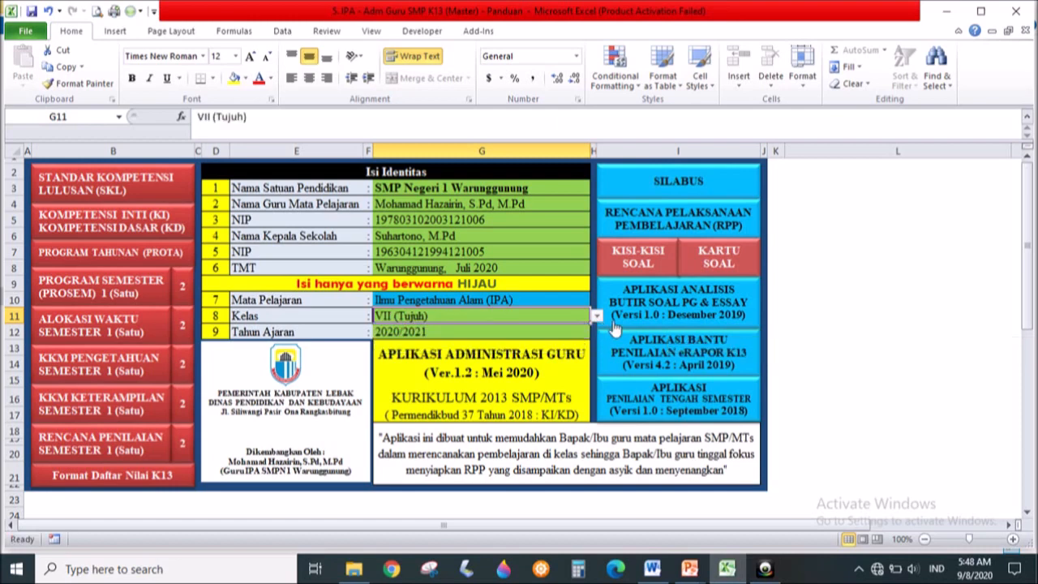
pyautogui.click(864, 332)
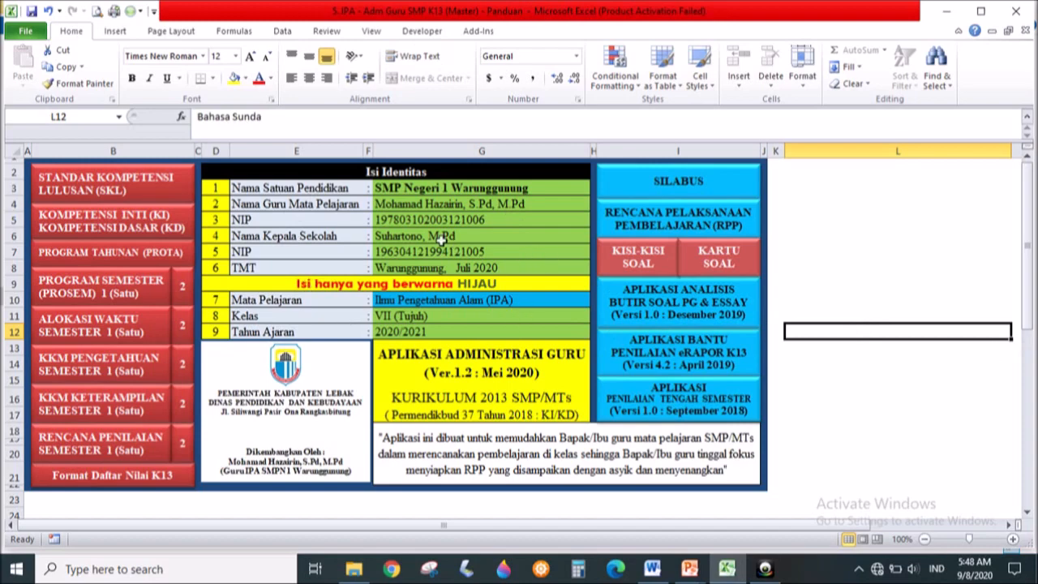
# Step: Review the Standar Kompetensi Lulusan (SKL) sheet down to its signature block, and return to the home sheet
pyautogui.click(137, 192)
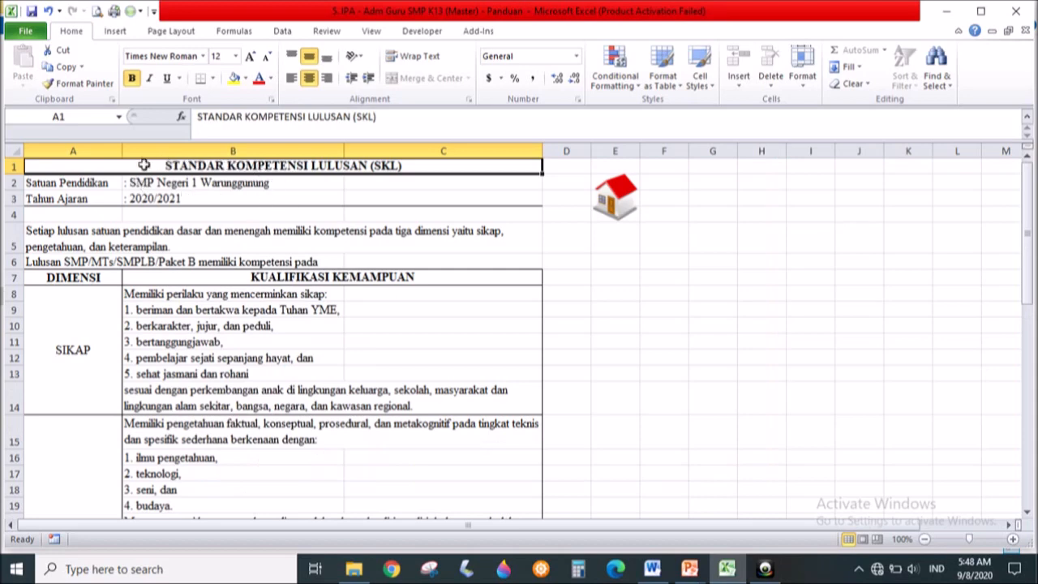
pyautogui.scroll(-9, 730, 426)
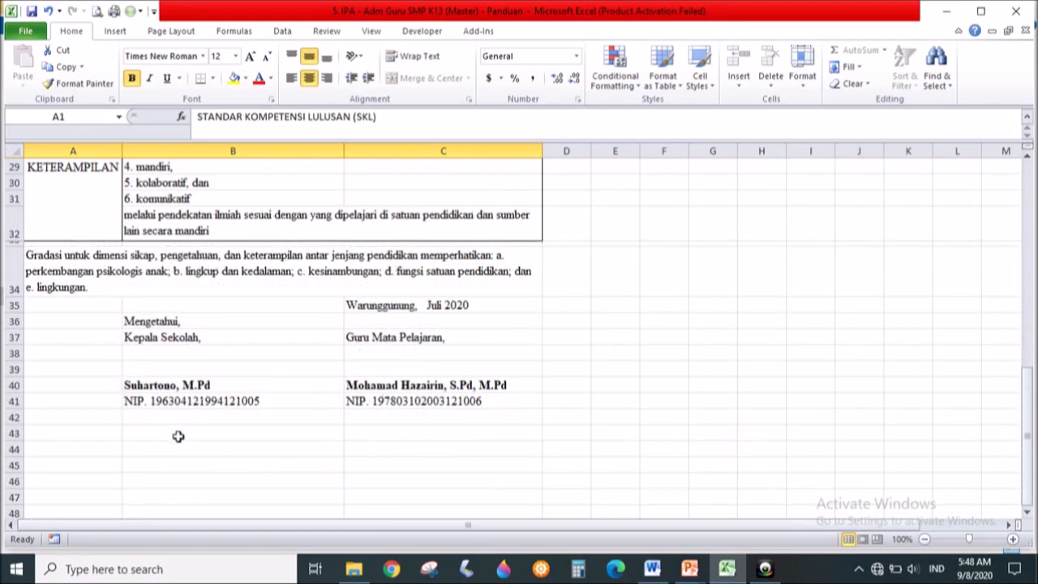
pyautogui.scroll(9, 648, 408)
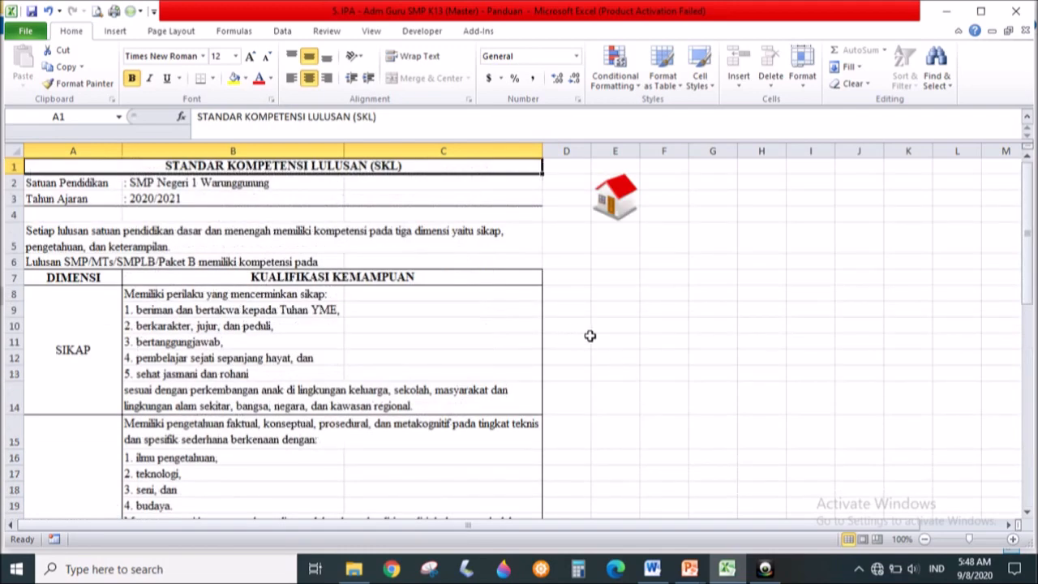
pyautogui.click(617, 205)
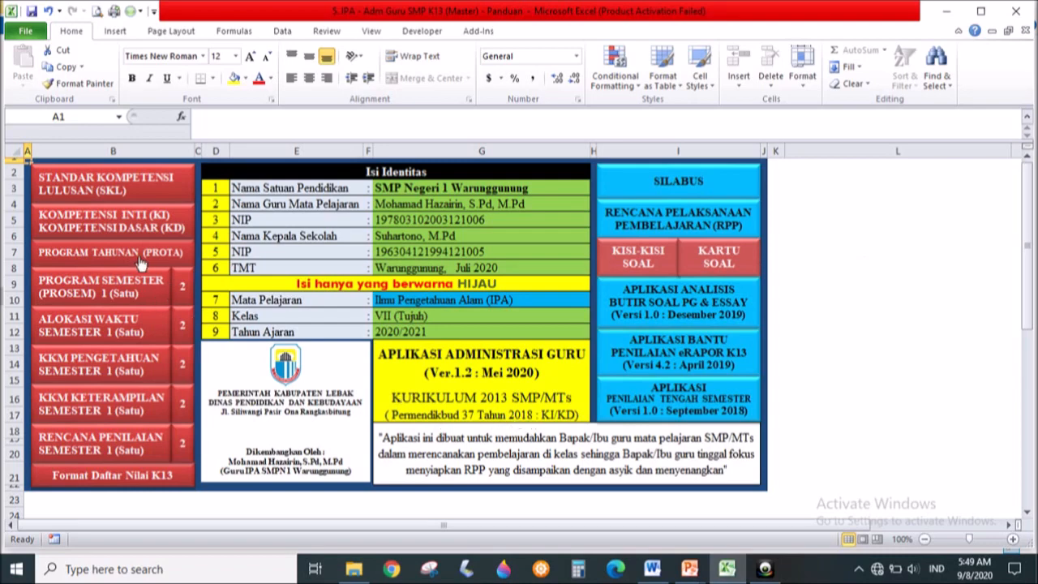
# Step: Review the Kompetensi Inti and Kompetensi Dasar sheet across the class competency tables, and return to the home sheet
pyautogui.click(127, 231)
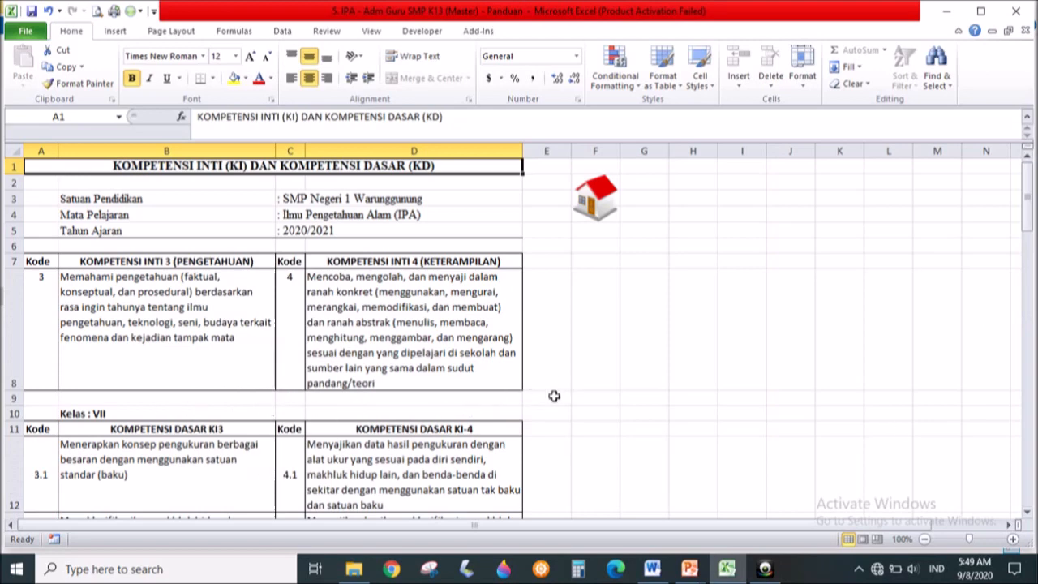
pyautogui.scroll(-6, 553, 396)
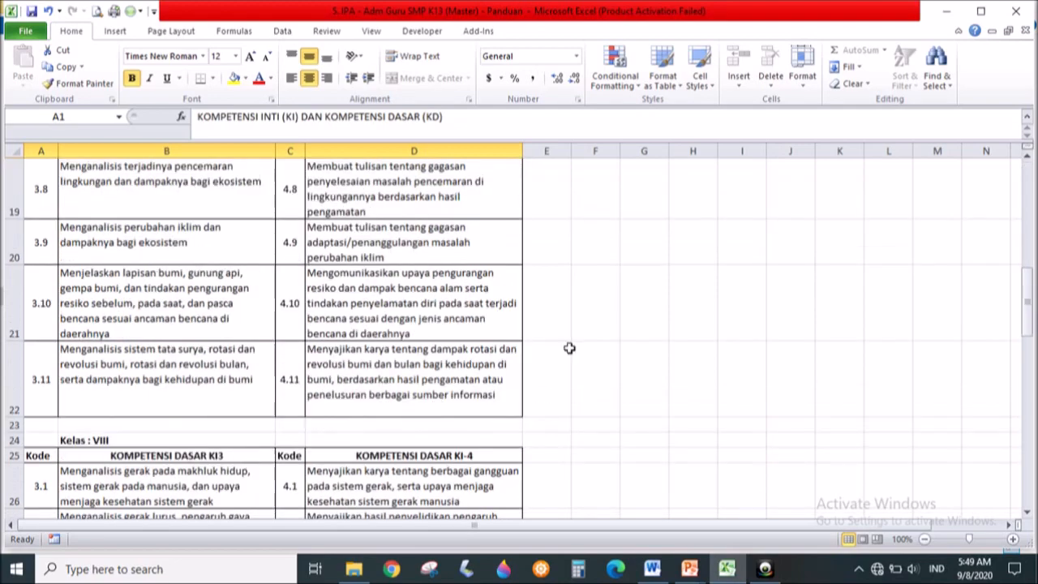
pyautogui.scroll(-9, 571, 348)
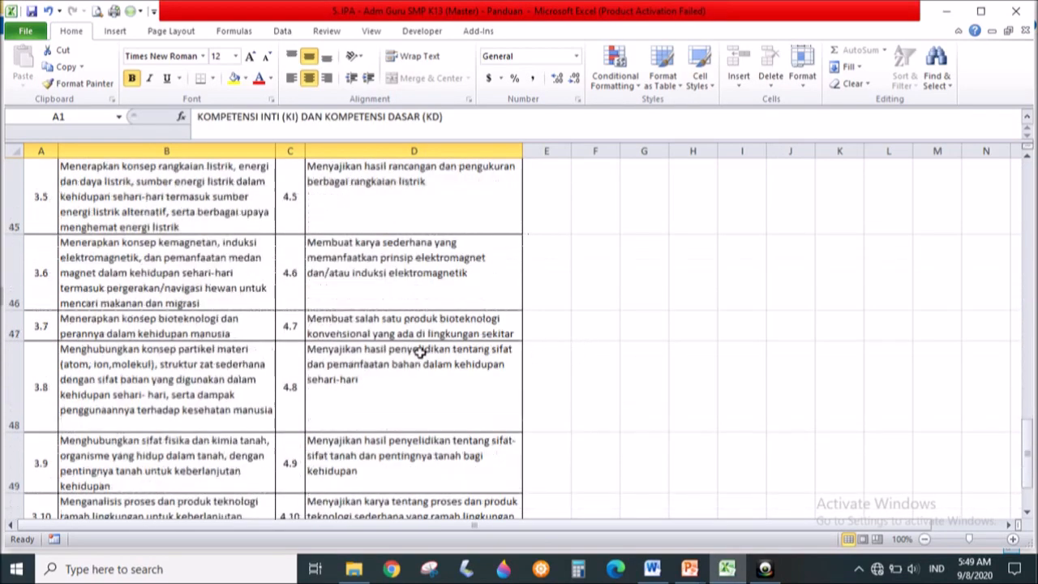
pyautogui.scroll(3, 247, 354)
pyautogui.scroll(6, 806, 378)
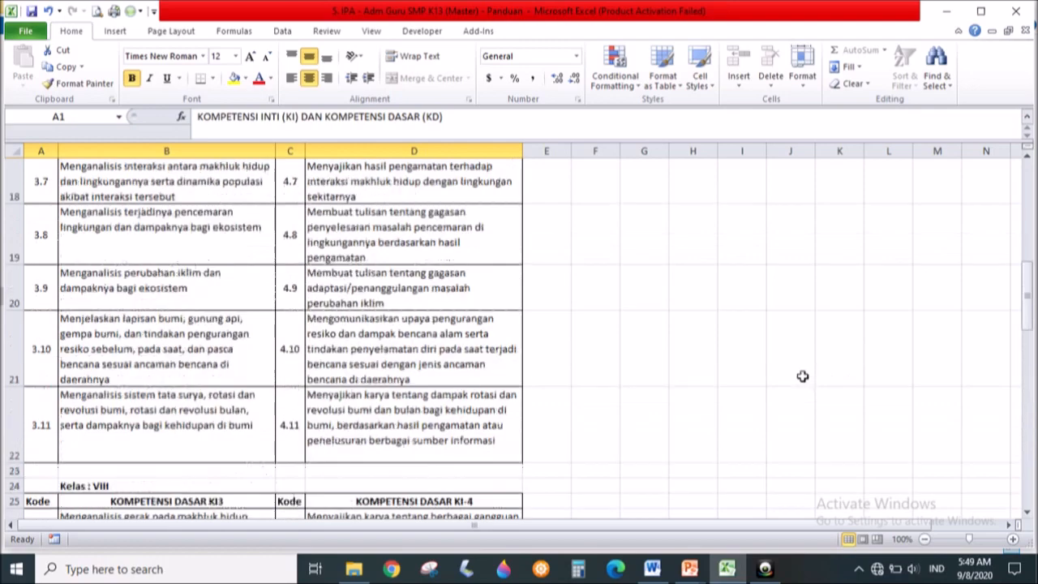
pyautogui.scroll(6, 801, 376)
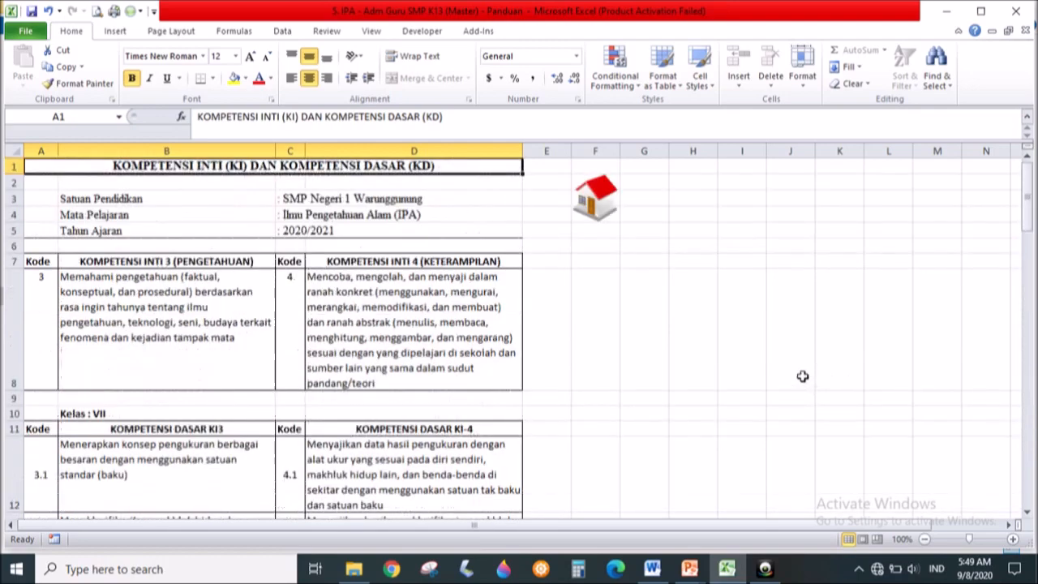
pyautogui.scroll(-6, 784, 367)
pyautogui.scroll(-3, 784, 368)
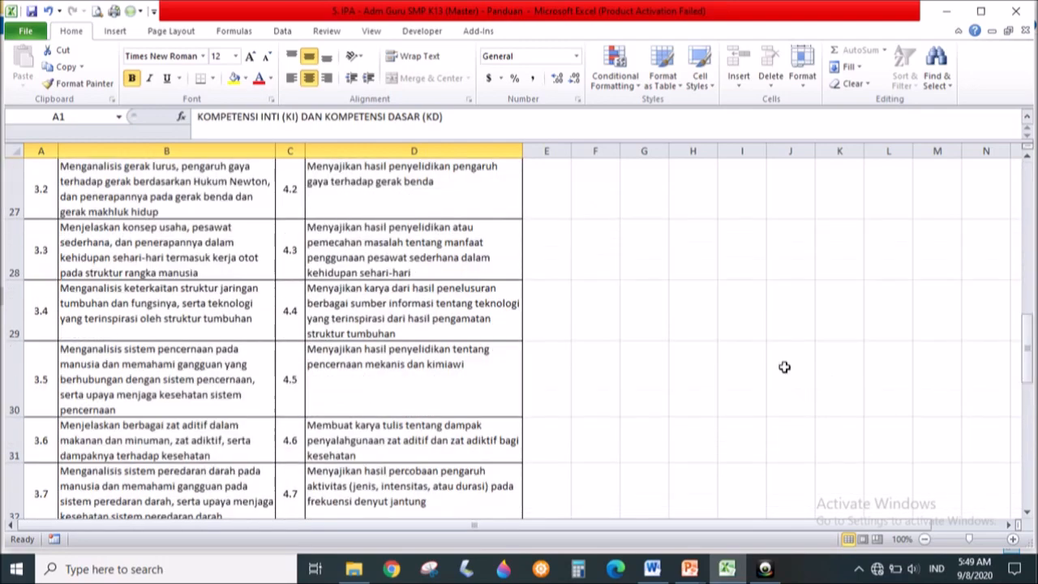
pyautogui.scroll(3, 533, 317)
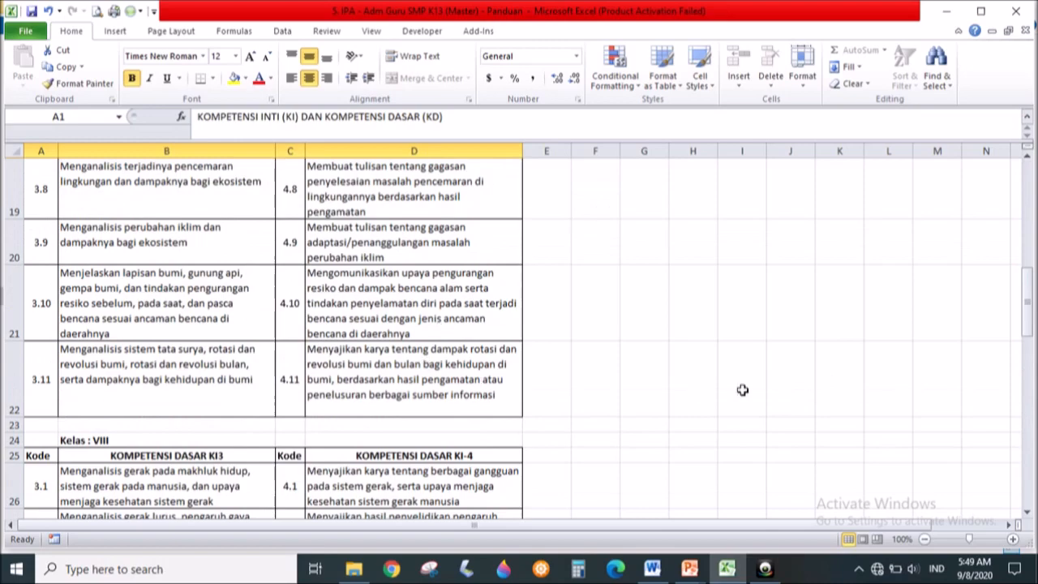
pyautogui.scroll(-4, 742, 390)
pyautogui.scroll(-4, 742, 390)
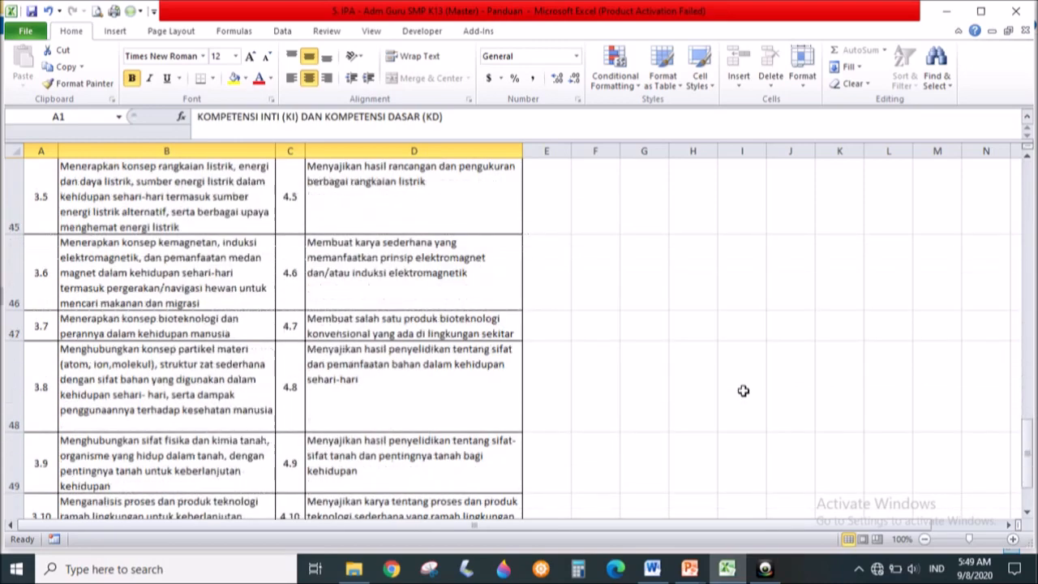
pyautogui.scroll(14, 742, 390)
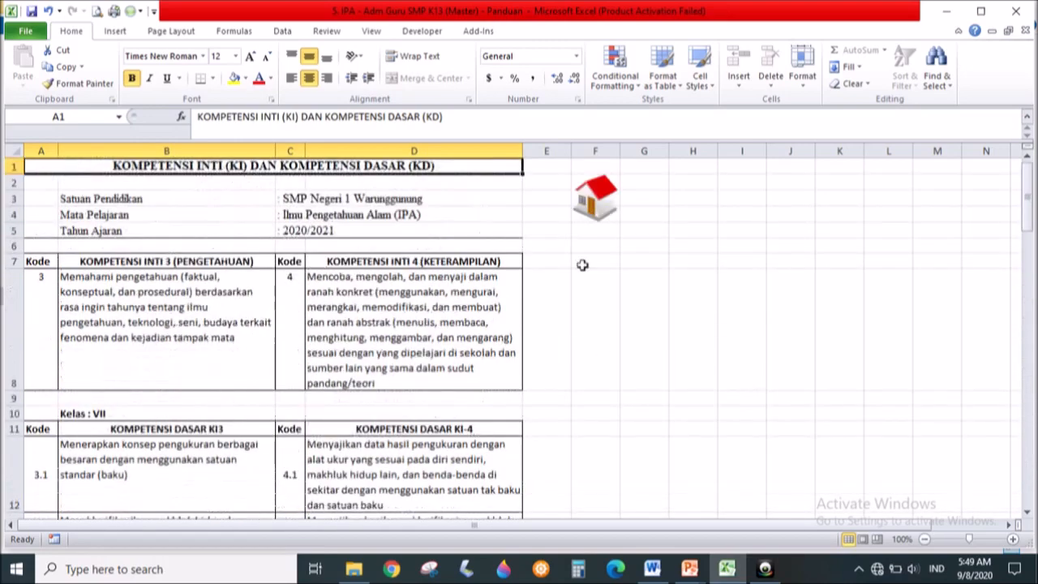
pyautogui.click(595, 207)
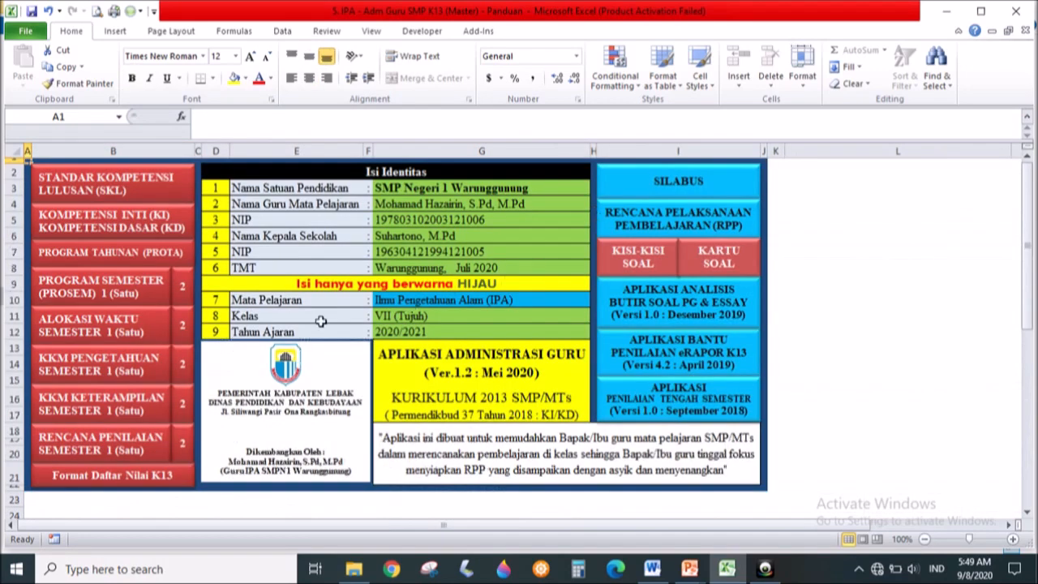
# Step: In the Program Tahunan sheet, enter the Ganjil competency codes in alternating pairs from 3.1 and 4.1 to 3.5 and 4.5 in B9:B18
pyautogui.click(87, 263)
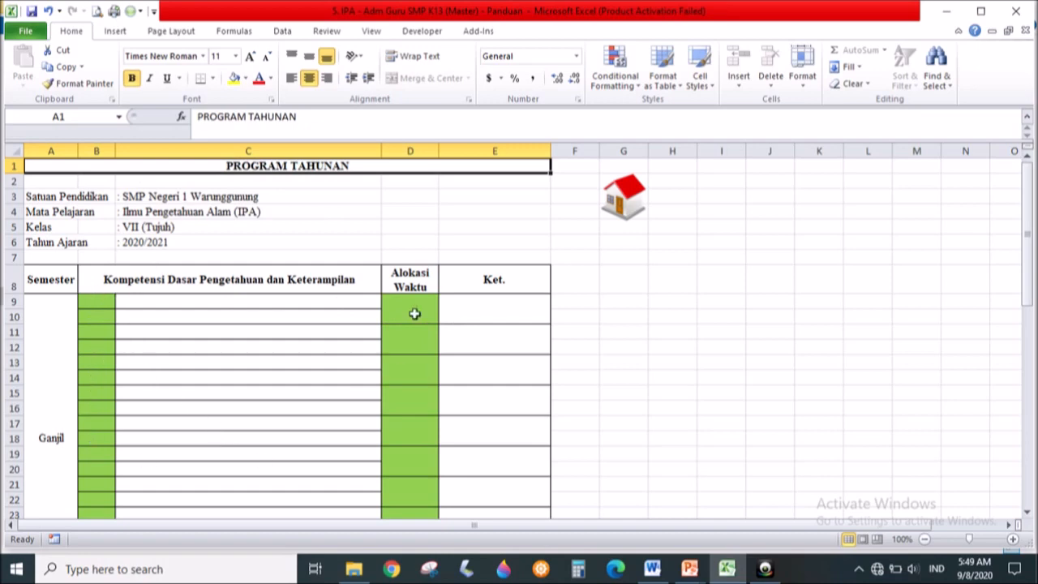
pyautogui.click(104, 299)
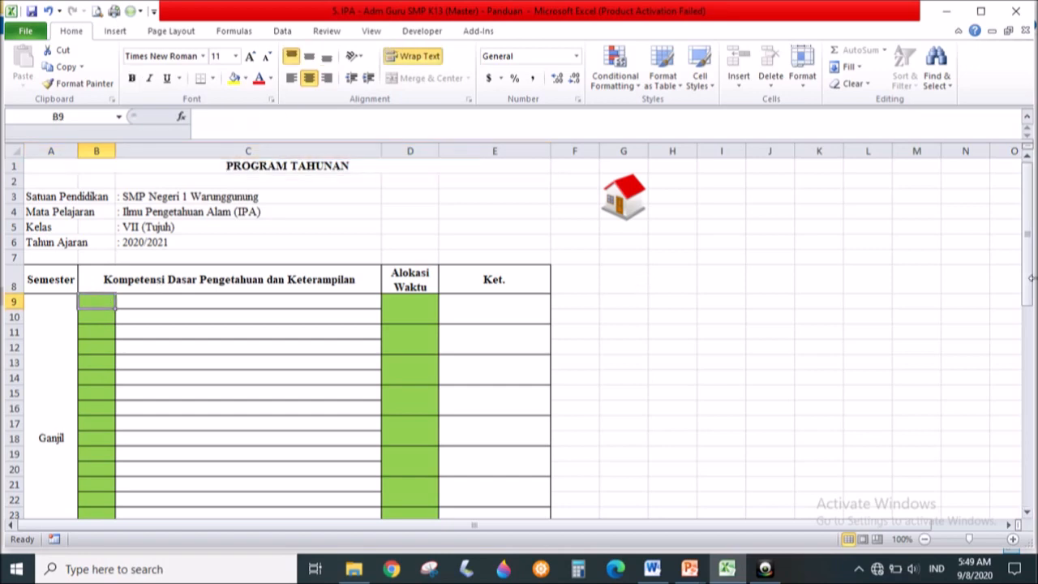
pyautogui.write('3')
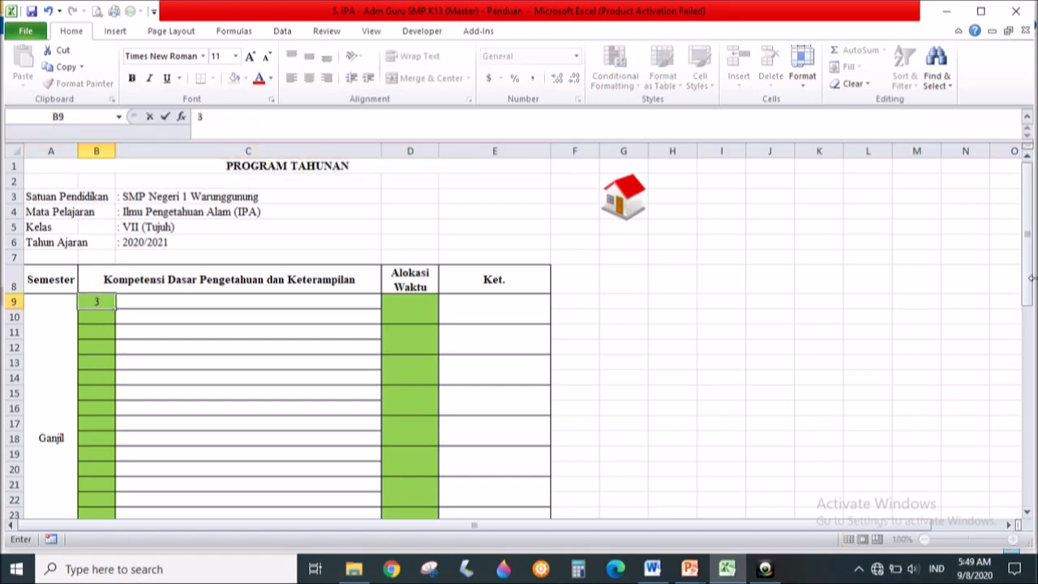
pyautogui.write('.1')
pyautogui.press('Return')
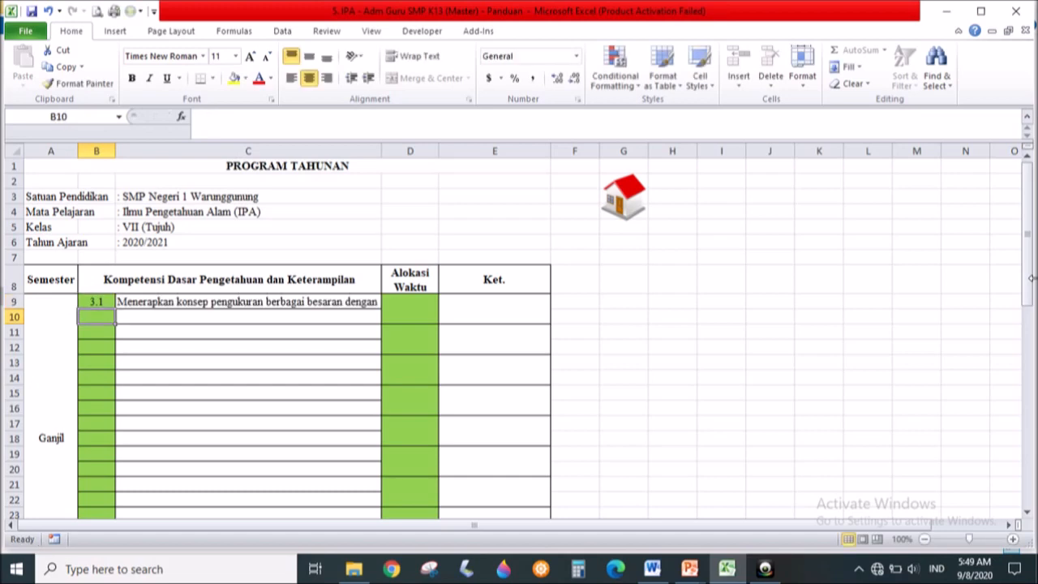
pyautogui.write('4.1')
pyautogui.press('Return')
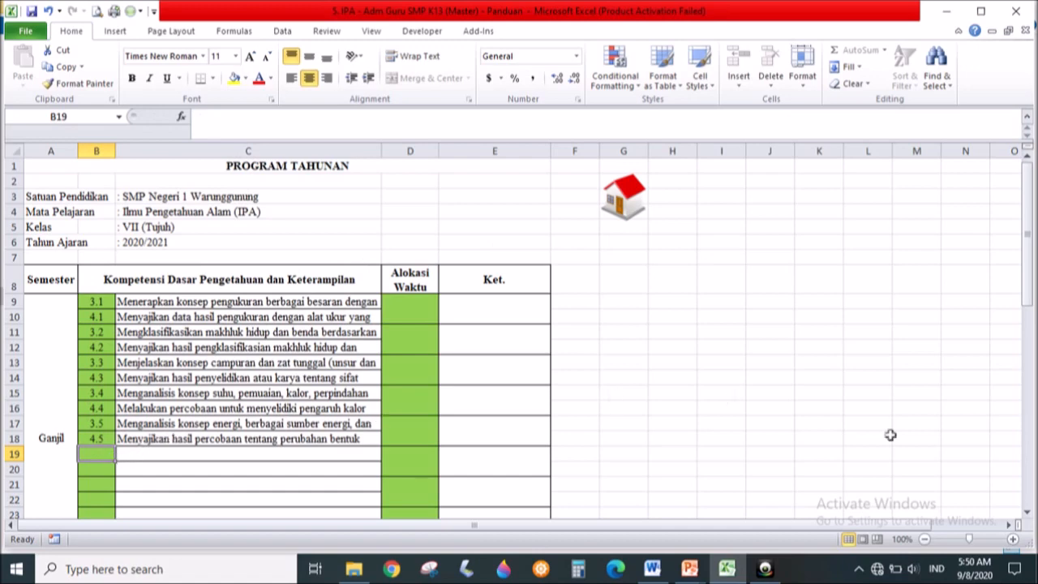
# Step: Enter the Genap competency codes in alternating pairs from 3.6 and 4.6 to 3.9 and 4.9 in B29:B36
pyautogui.moveTo(1027, 242); pyautogui.dragTo(1030, 333)
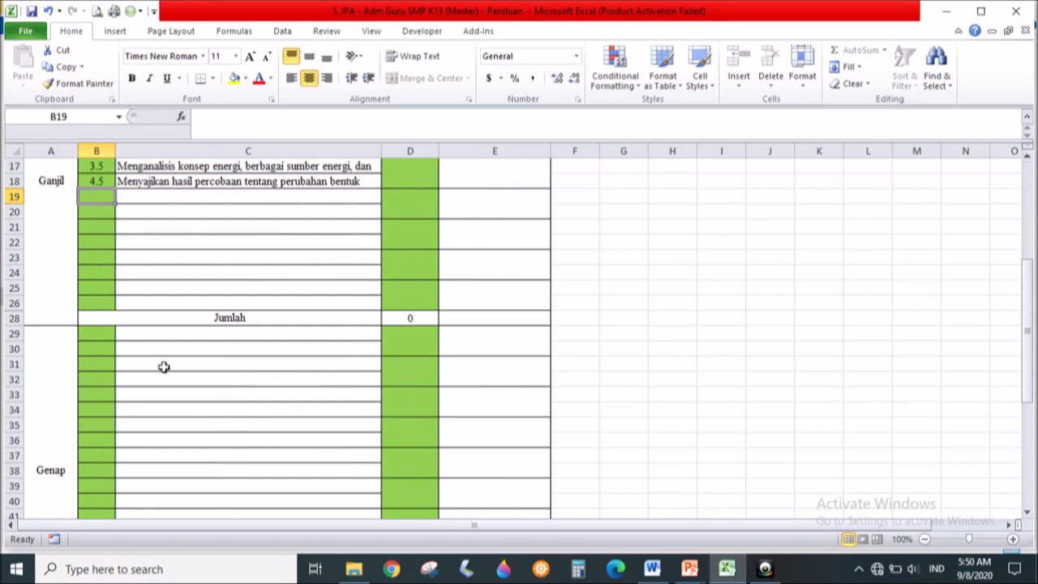
pyautogui.click(85, 335)
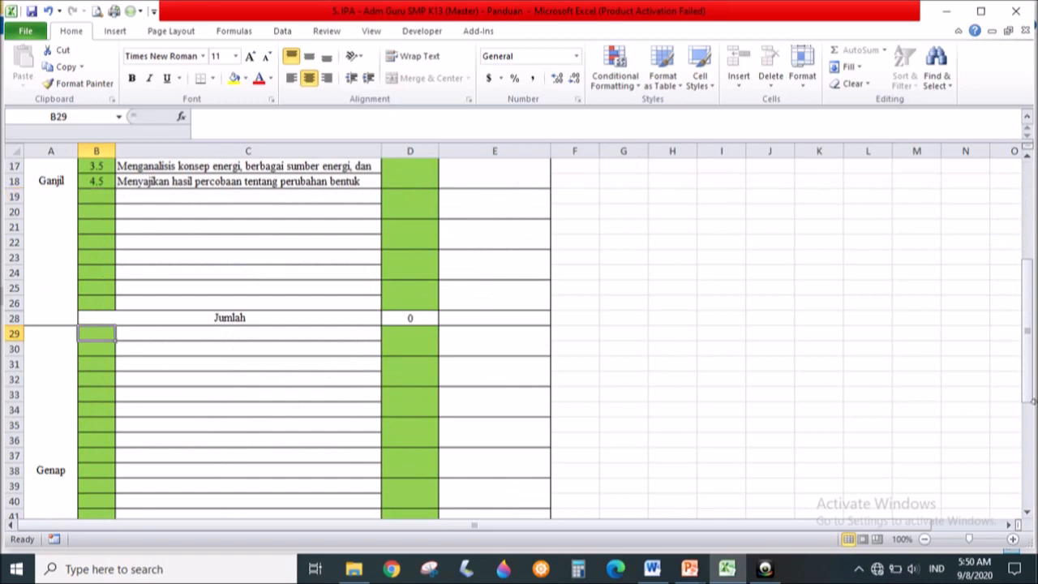
pyautogui.write('3.6')
pyautogui.press('Return')
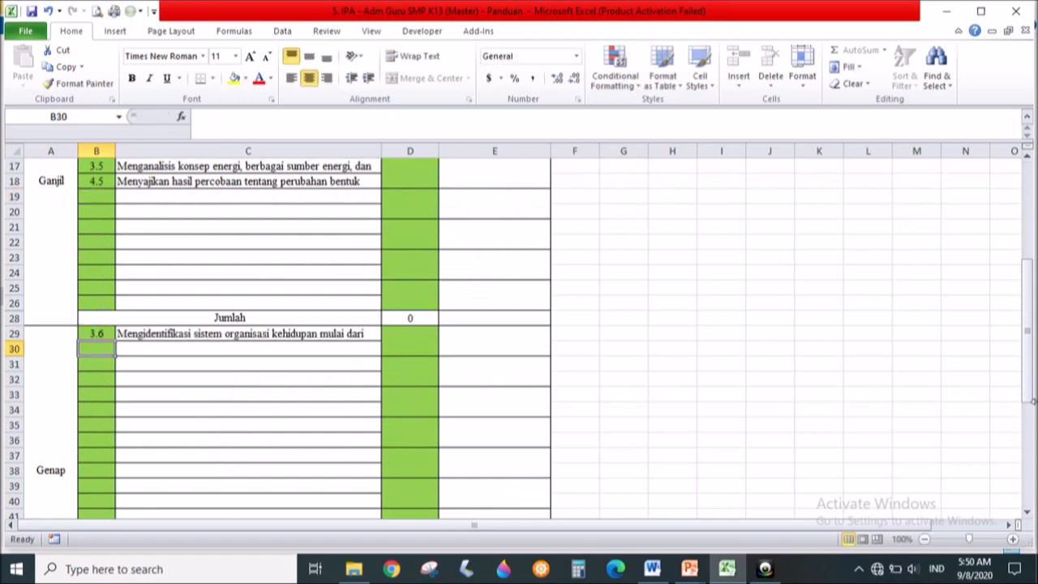
pyautogui.write('4')
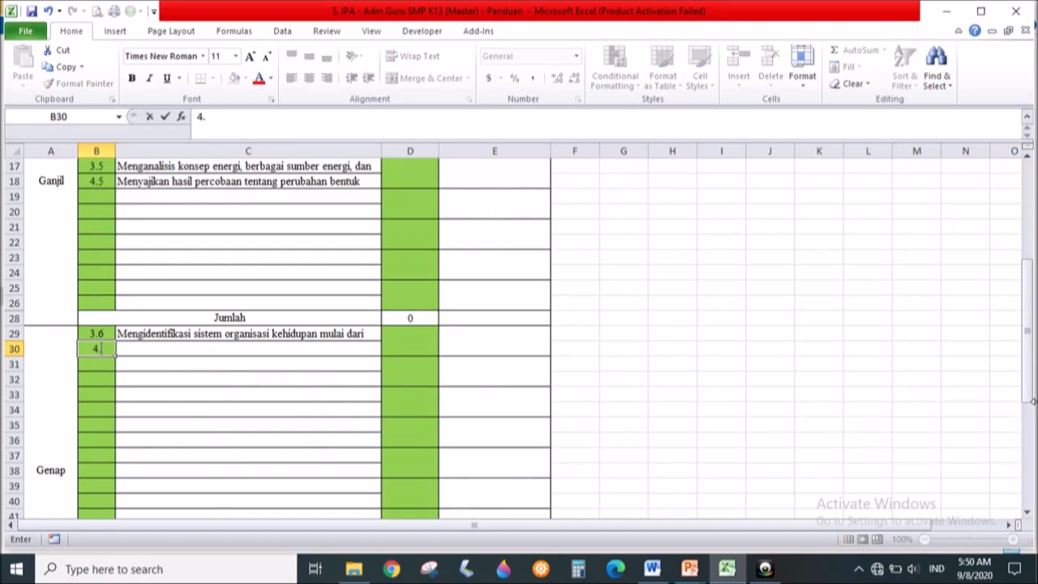
pyautogui.write('.6')
pyautogui.press('Return')
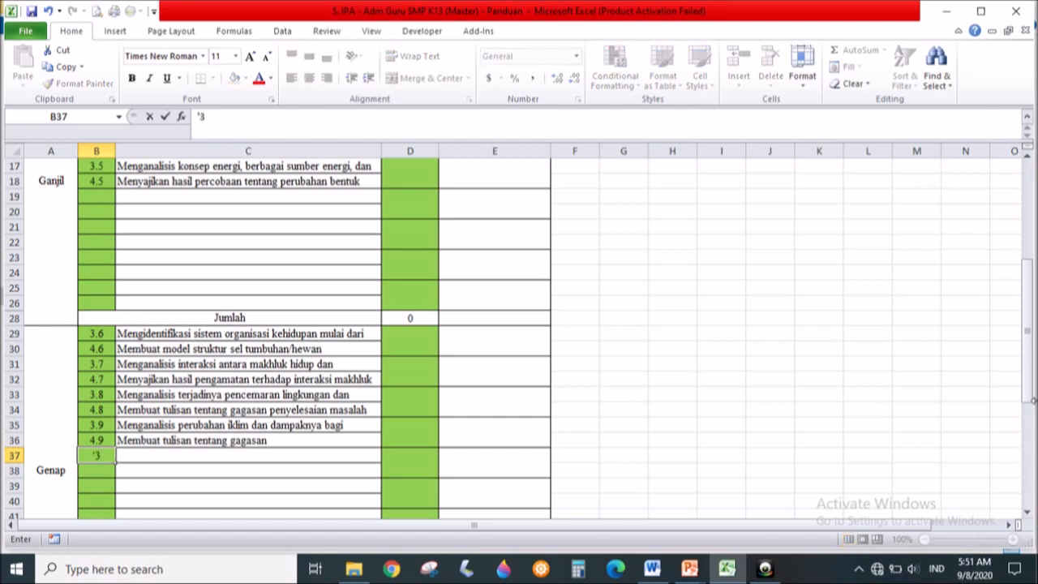
# Step: Enter the Genap competency codes 3.10 and 4.10 as text in B37 and B38
pyautogui.write("'3.10")
pyautogui.press('Return')
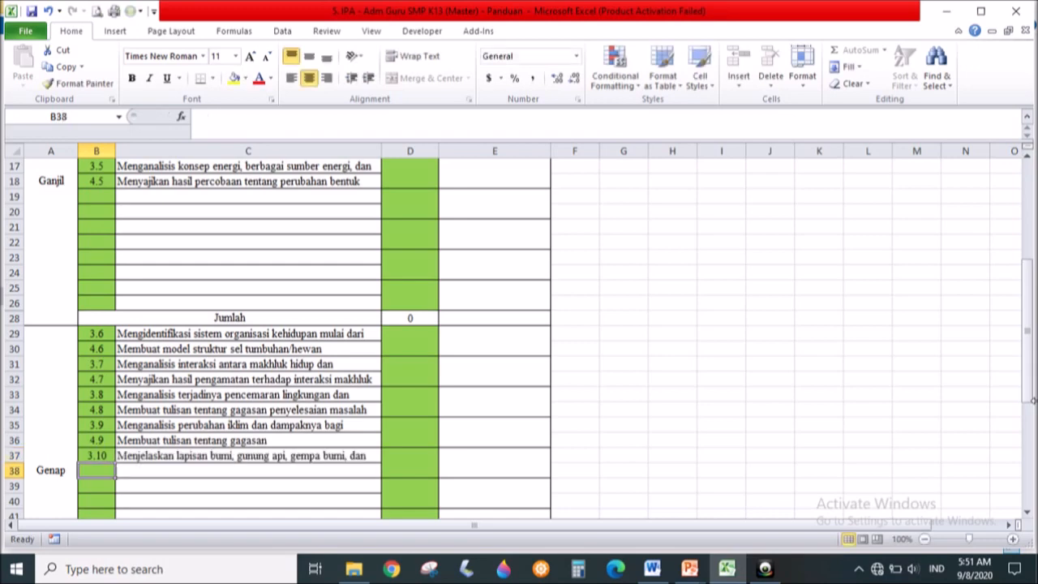
pyautogui.write("'")
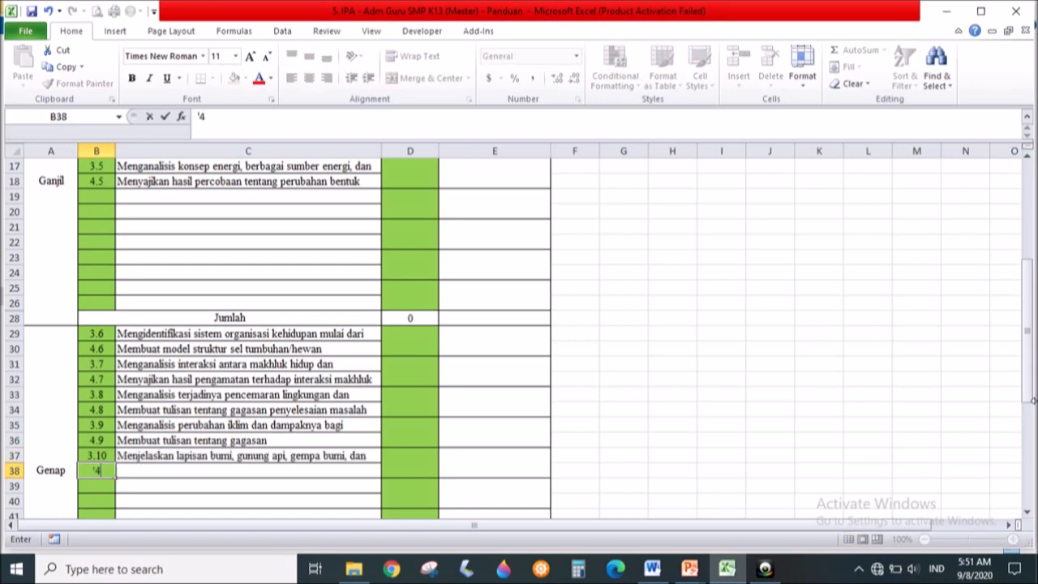
pyautogui.write('4.10')
pyautogui.press('Return')
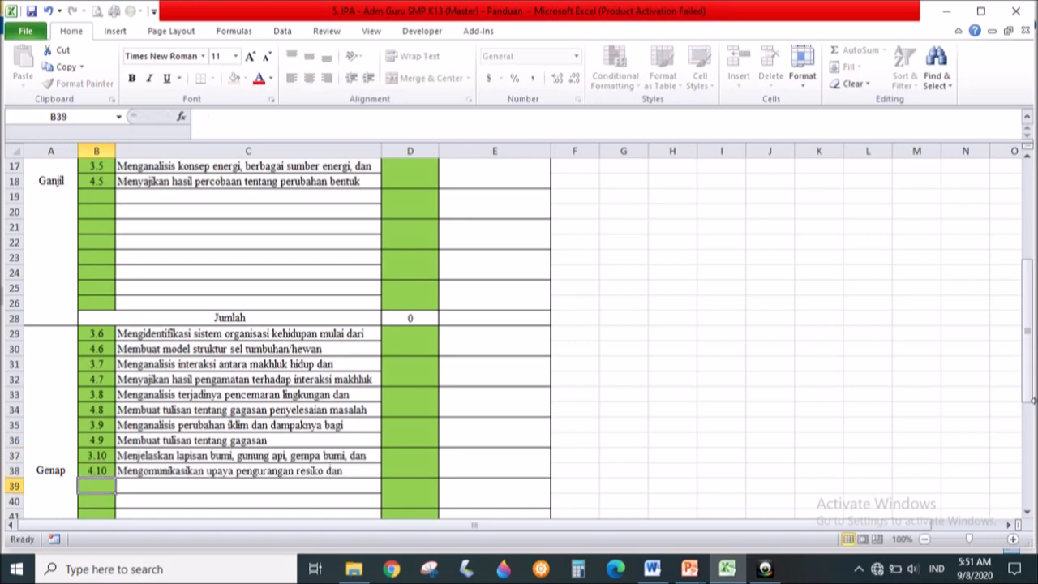
# Step: Fill the Ganjil Alokasi Waktu for competencies 3.1 to 3.5 with 15, 16, 16, 16 and 17, starting at D9
pyautogui.press('Up')
pyautogui.press('Up')
pyautogui.press('Up')
pyautogui.press('Up')
pyautogui.press('Up')
pyautogui.press('Up')
pyautogui.press('Up')
pyautogui.press('Up')
pyautogui.press('Up')
pyautogui.press('Up')
pyautogui.press('Up')
pyautogui.press('Up')
pyautogui.press('Up')
pyautogui.press('Up')
pyautogui.press('Up')
pyautogui.press('Up')
pyautogui.press('Up')
pyautogui.press('Up')
pyautogui.press('Up')
pyautogui.press('Up')
pyautogui.press('Up')
pyautogui.press('Up')
pyautogui.press('Up')
pyautogui.press('Right')
pyautogui.press('Right')
pyautogui.press('Down')
pyautogui.press('Down')
pyautogui.press('Down')
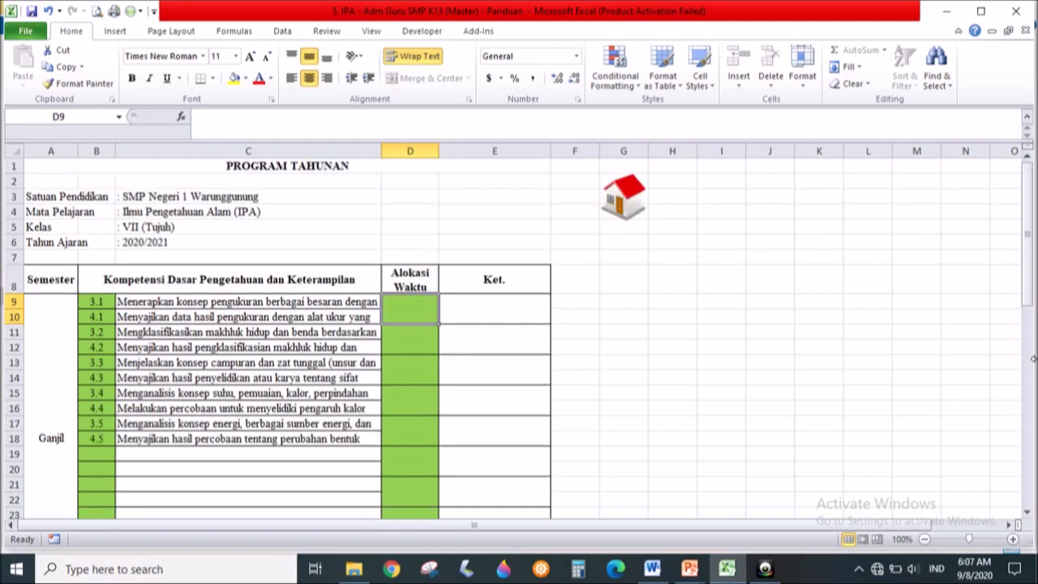
pyautogui.write('1')
pyautogui.press('Return')
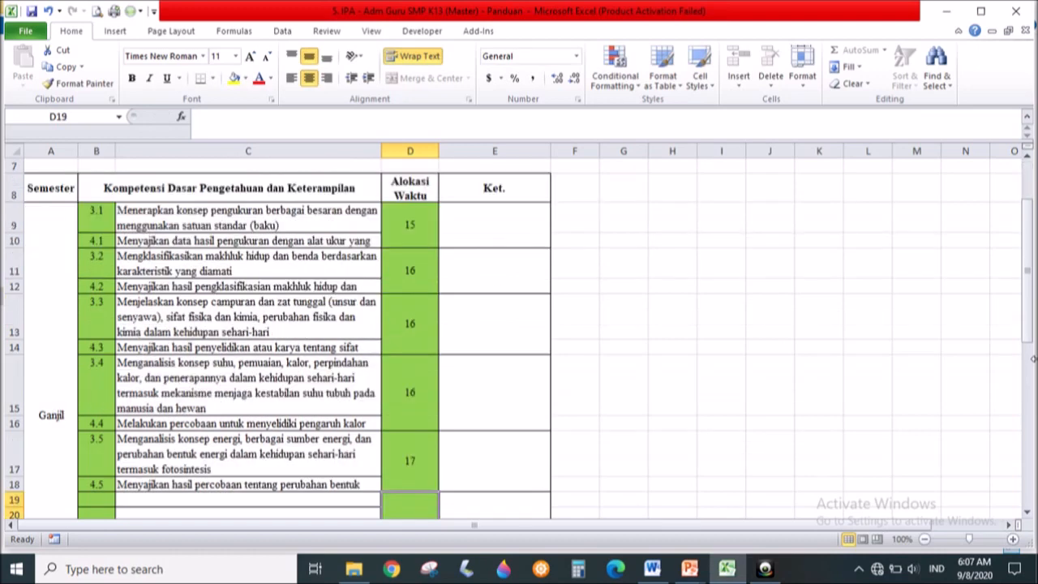
# Step: Fill the Genap Alokasi Waktu for competencies 3.6 to 3.11 with 16, 15, 15, 14, 15 and 15, starting at D29
pyautogui.press('Down')
pyautogui.press('Down')
pyautogui.press('Down')
pyautogui.press('Down')
pyautogui.press('Down')
pyautogui.press('Down')
pyautogui.press('Down')
pyautogui.press('Down')
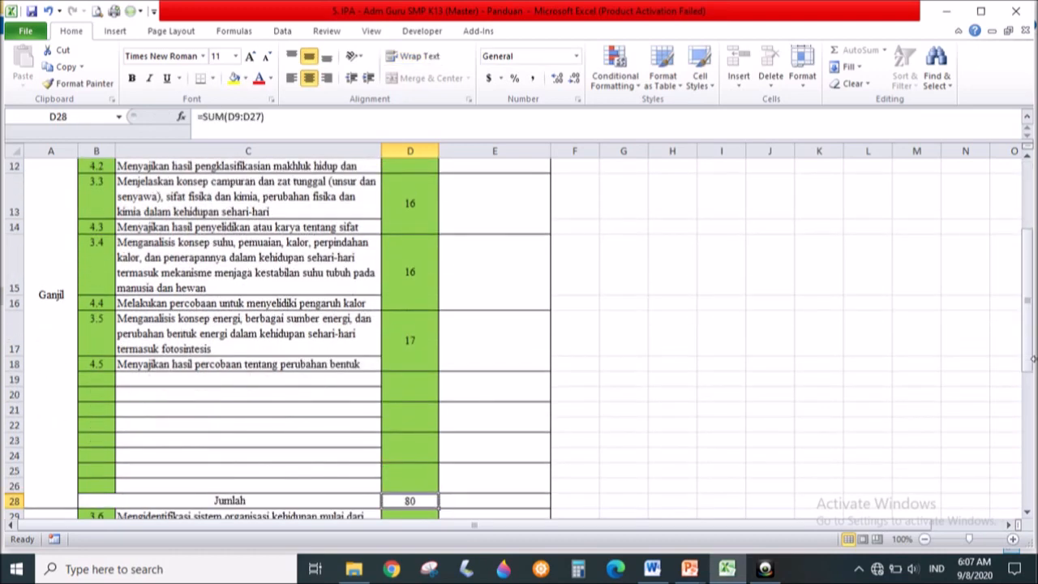
pyautogui.press('Down')
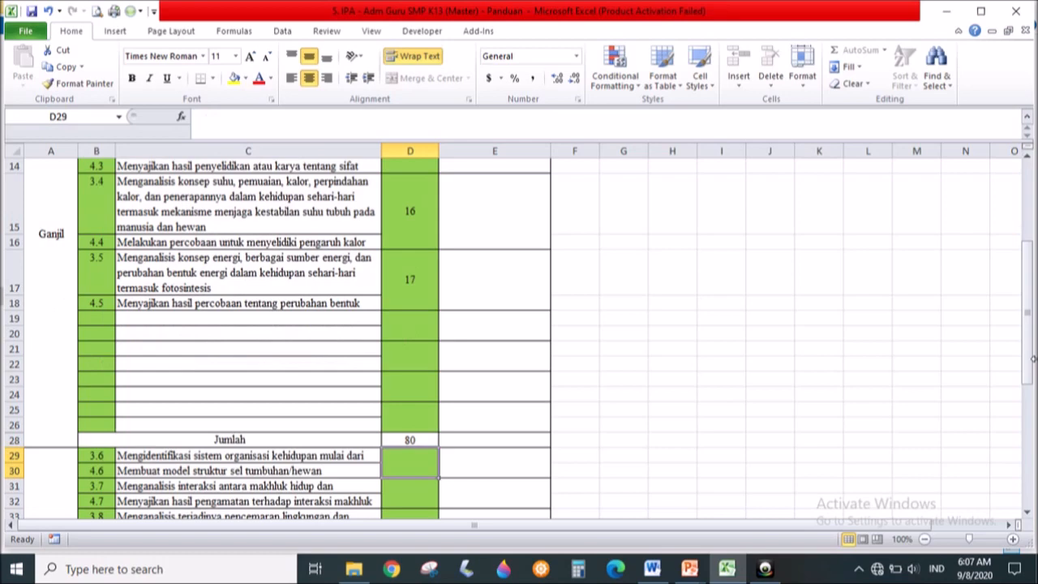
pyautogui.write('18')
pyautogui.press('Return')
pyautogui.press('Return')
pyautogui.press('Return')
pyautogui.press('Return')
pyautogui.press('Return')
pyautogui.press('Return')
pyautogui.press('Return')
pyautogui.press('Return')
pyautogui.press('Return')
pyautogui.press('Return')
pyautogui.press('Return')
pyautogui.press('Return')
pyautogui.press('Return')
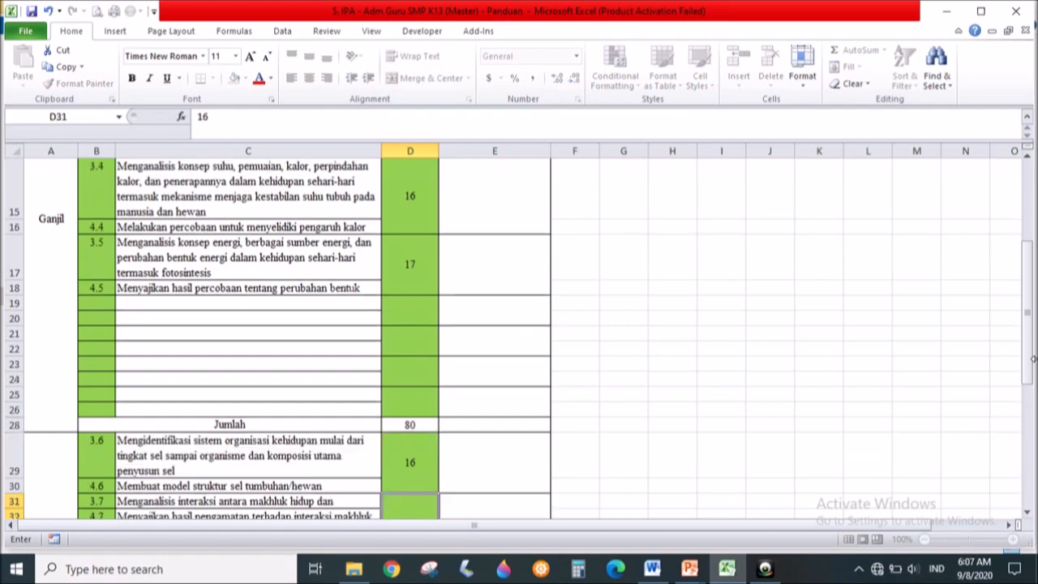
pyautogui.press('Up')
pyautogui.press('Up')
pyautogui.press('Up')
pyautogui.press('Up')
pyautogui.press('Up')
pyautogui.press('Up')
pyautogui.press('Up')
pyautogui.press('Up')
pyautogui.press('Up')
pyautogui.press('Up')
pyautogui.press('Up')
pyautogui.press('Up')
pyautogui.press('Up')
pyautogui.press('Up')
pyautogui.press('Up')
pyautogui.press('Up')
pyautogui.press('Up')
pyautogui.press('Up')
pyautogui.press('Up')
pyautogui.press('Up')
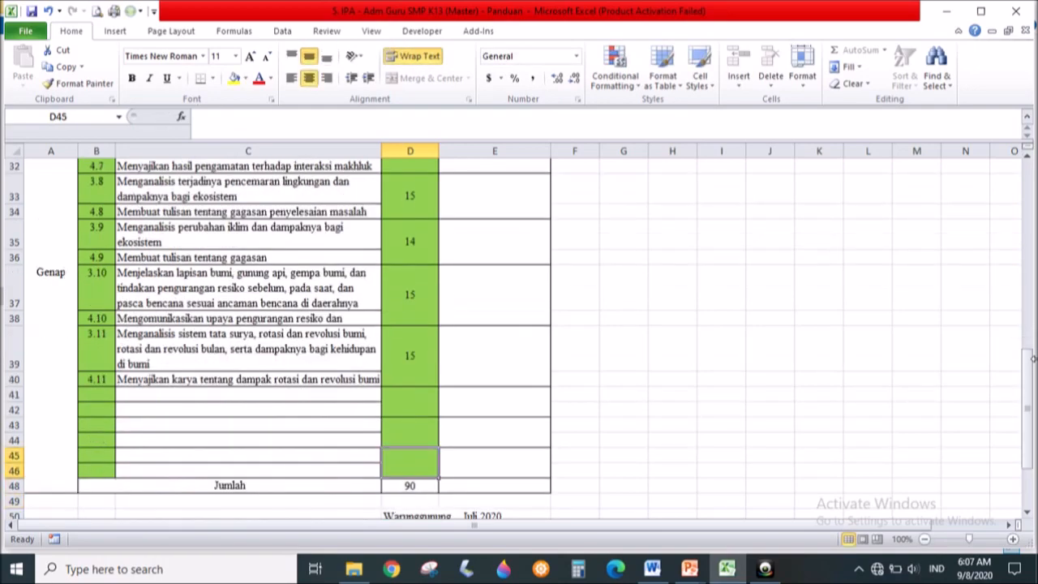
# Step: AutoFit the row heights of the Ganjil competency descriptions in C9:C18
pyautogui.press('Up')
pyautogui.press('Up')
pyautogui.press('Up')
pyautogui.press('Up')
pyautogui.press('Up')
pyautogui.press('Up')
pyautogui.press('Up')
pyautogui.press('Up')
pyautogui.press('Up')
pyautogui.press('Up')
pyautogui.press('Up')
pyautogui.press('Up')
pyautogui.press('Up')
pyautogui.press('Up')
pyautogui.press('Up')
pyautogui.press('Up')
pyautogui.press('Up')
pyautogui.press('Up')
pyautogui.press('Up')
pyautogui.press('Up')
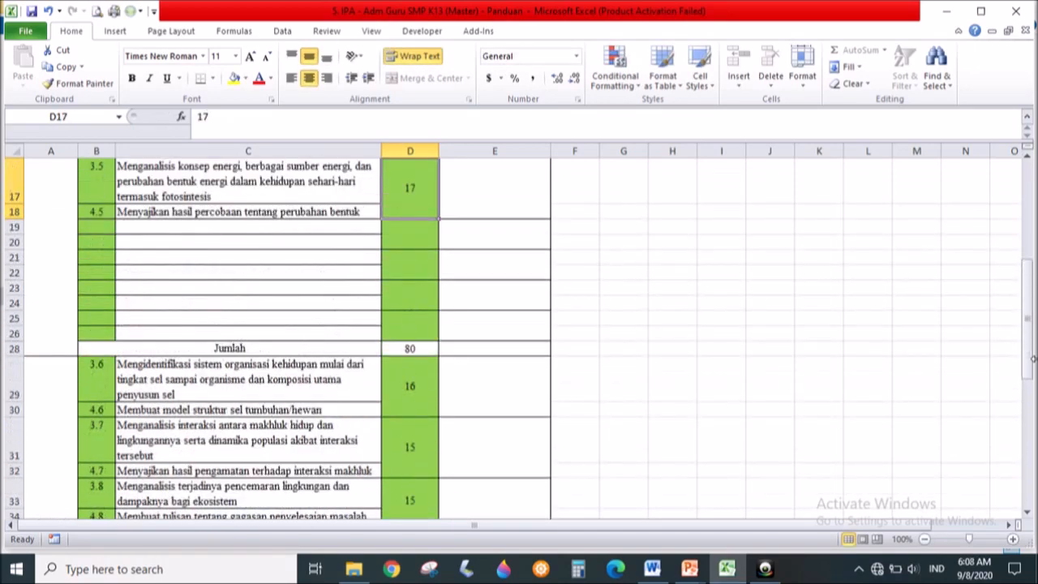
pyautogui.press('Down')
pyautogui.press('Down')
pyautogui.press('Down')
pyautogui.press('Down')
pyautogui.press('Down')
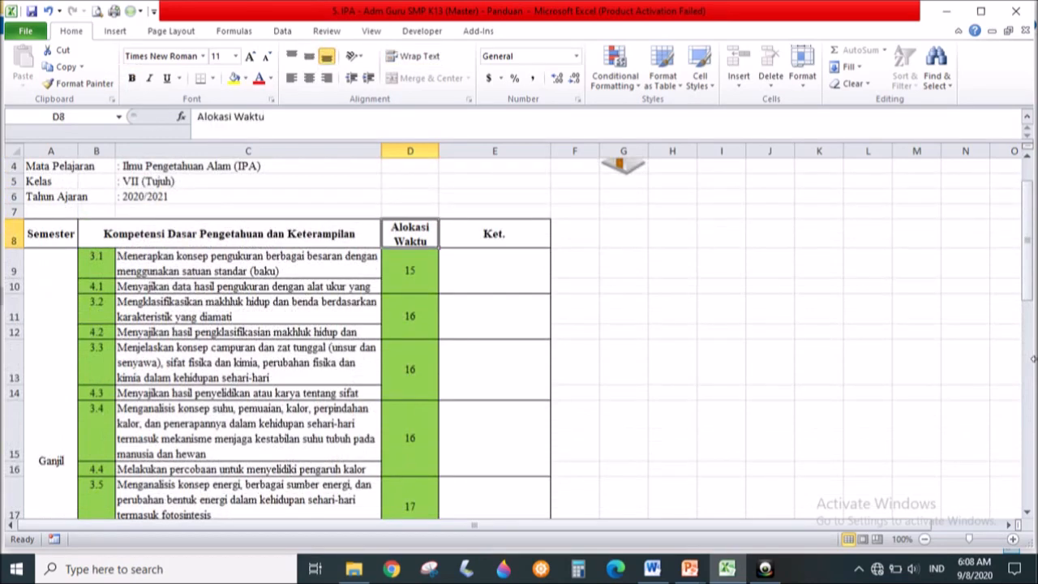
pyautogui.press('Left')
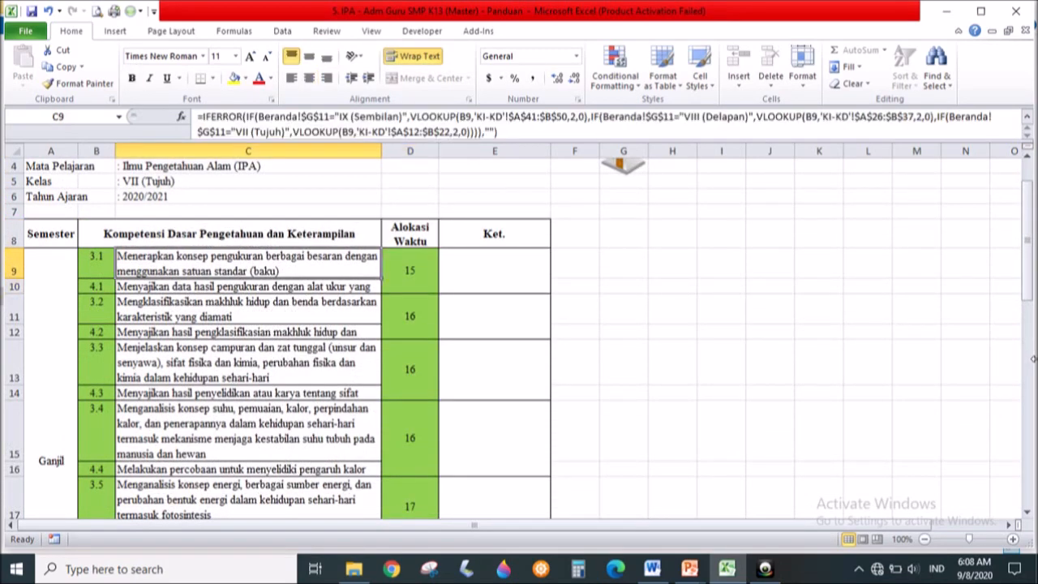
pyautogui.hotkey('shift', 'Down')
pyautogui.hotkey('shift', 'Down')
pyautogui.hotkey('shift', 'Down')
pyautogui.hotkey('shift', 'Down')
pyautogui.hotkey('shift', 'Down')
pyautogui.hotkey('shift', 'Down')
pyautogui.hotkey('shift', 'Down')
pyautogui.hotkey('shift', 'Down')
pyautogui.hotkey('shift', 'Down')
pyautogui.hotkey('shift', 'Down')
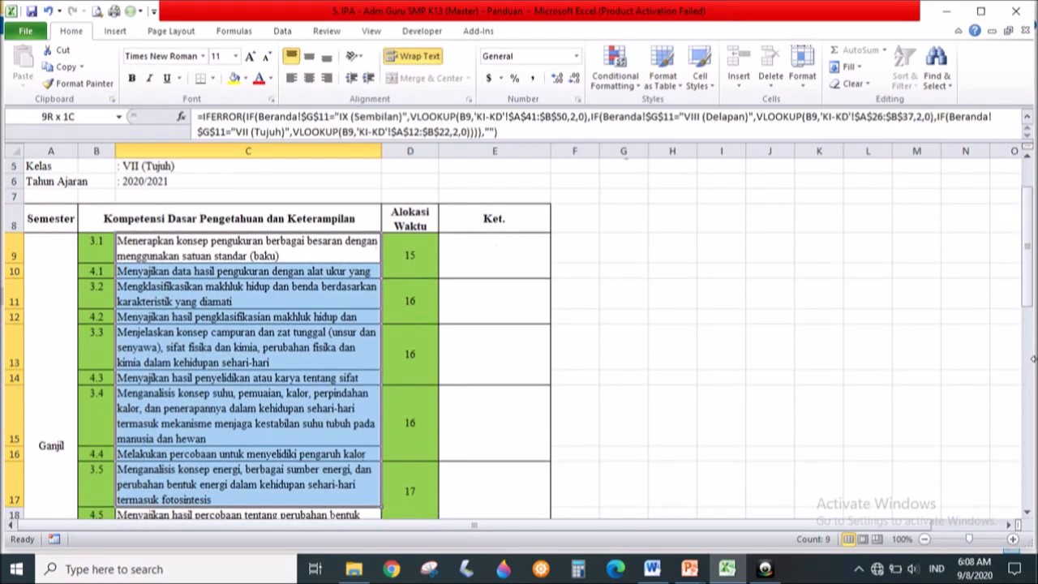
pyautogui.hotkey('shift', 'Up')
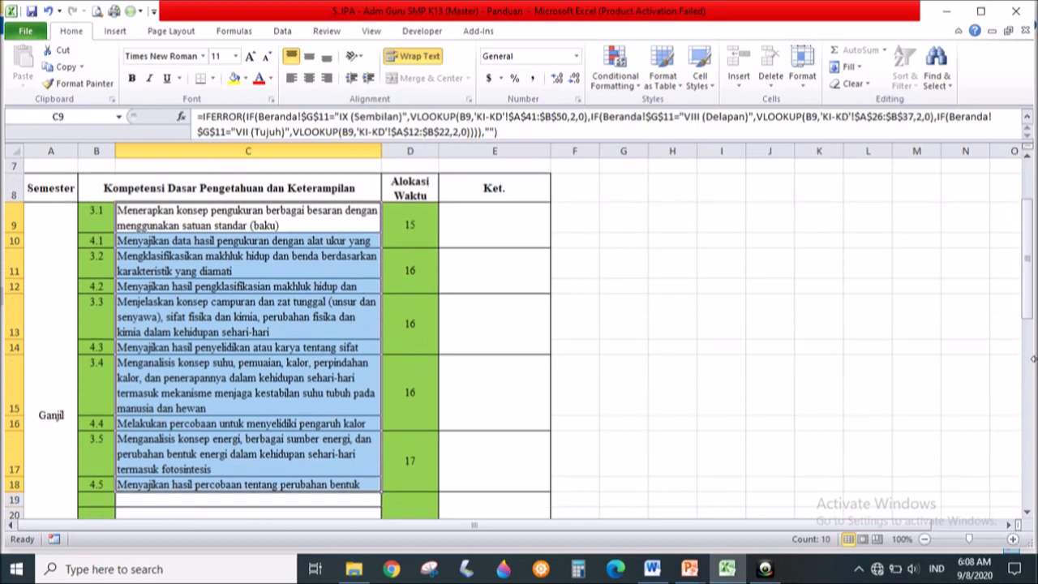
pyautogui.click(804, 57)
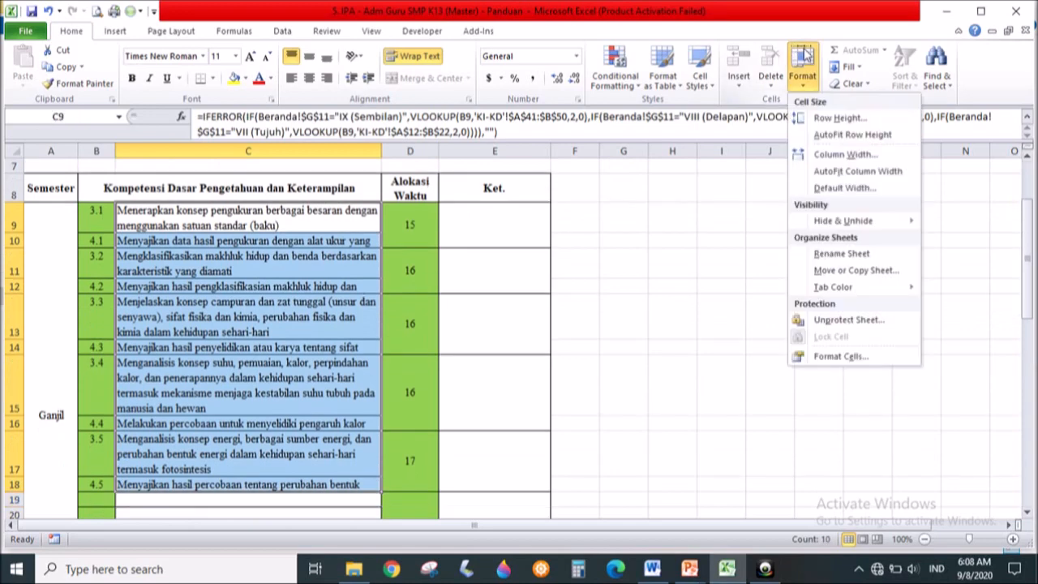
pyautogui.click(828, 136)
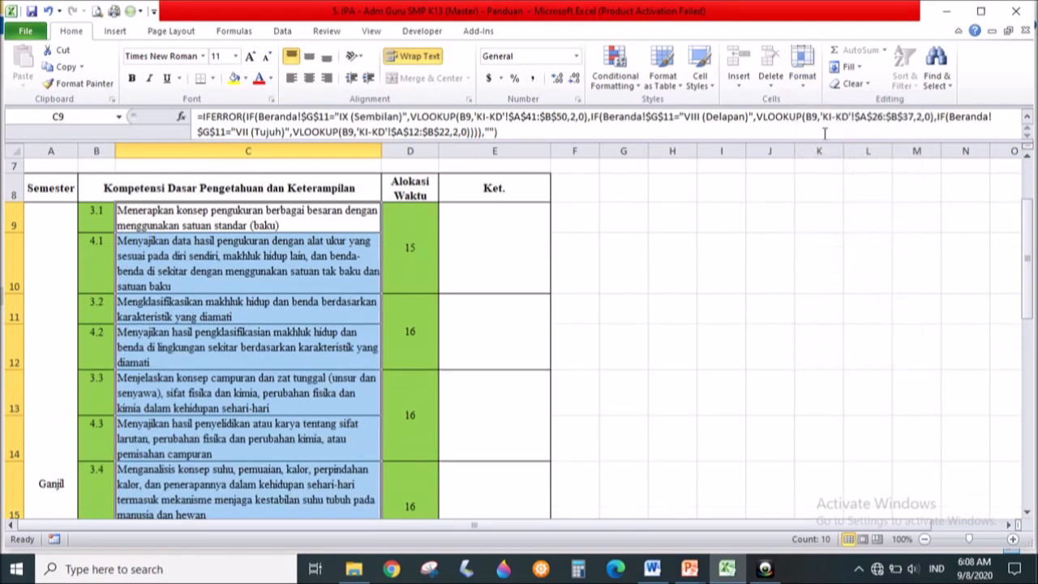
# Step: AutoFit the row heights of the Genap competency descriptions in column C, below the Ganjil Jumlah row
pyautogui.press('Down')
pyautogui.press('Down')
pyautogui.press('Down')
pyautogui.press('Down')
pyautogui.press('Down')
pyautogui.press('Down')
pyautogui.press('Down')
pyautogui.press('Down')
pyautogui.press('Down')
pyautogui.press('Down')
pyautogui.press('Down')
pyautogui.press('Down')
pyautogui.press('Down')
pyautogui.press('Down')
pyautogui.press('Down')
pyautogui.press('Down')
pyautogui.press('Down')
pyautogui.press('Down')
pyautogui.press('Down')
pyautogui.press('Down')
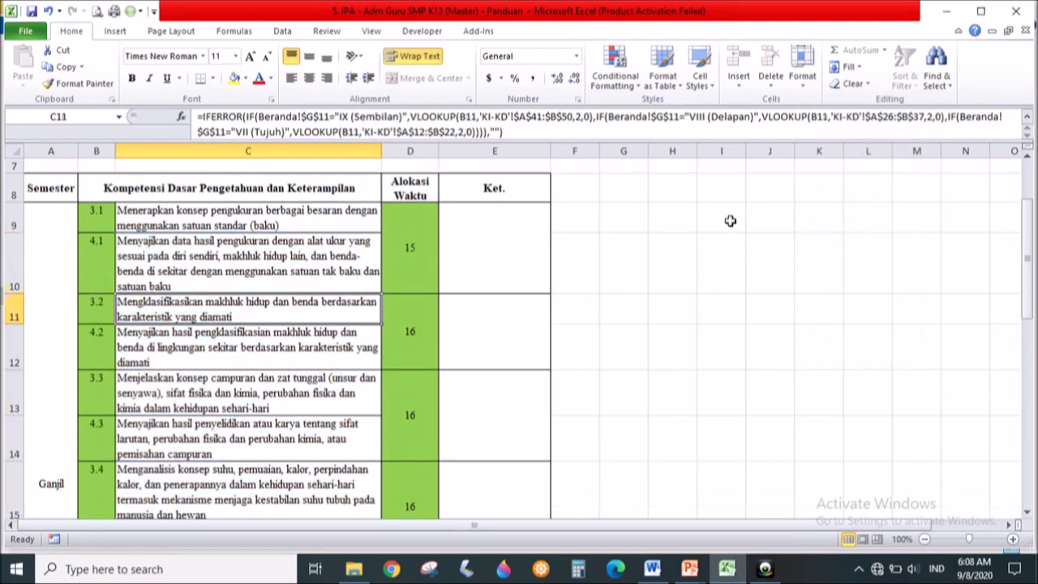
pyautogui.press('Up')
pyautogui.press('Up')
pyautogui.press('Up')
pyautogui.press('Up')
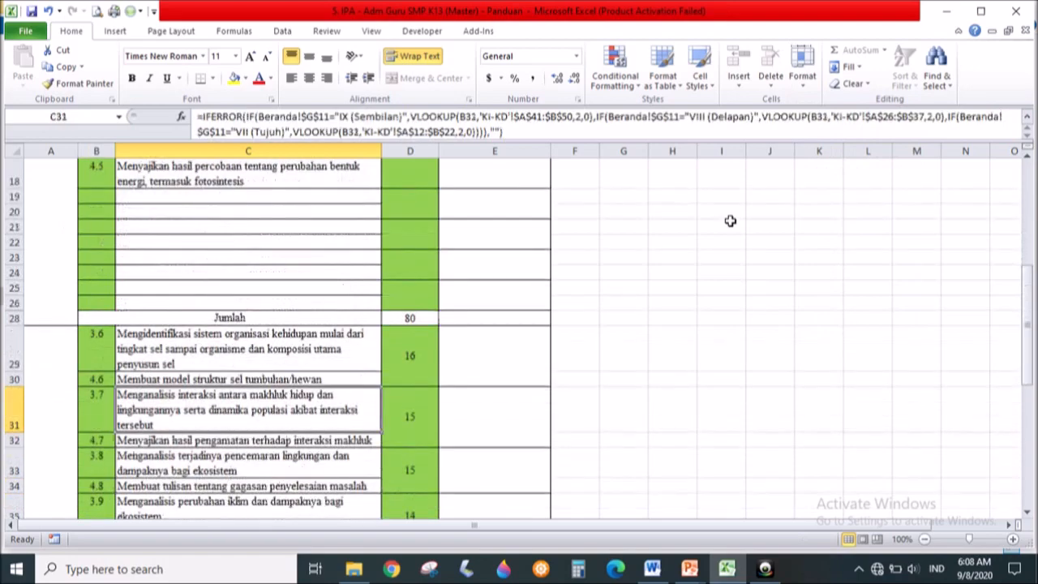
pyautogui.hotkey('shift', 'Down')
pyautogui.hotkey('shift', 'Down')
pyautogui.scroll(-3, 752, 294)
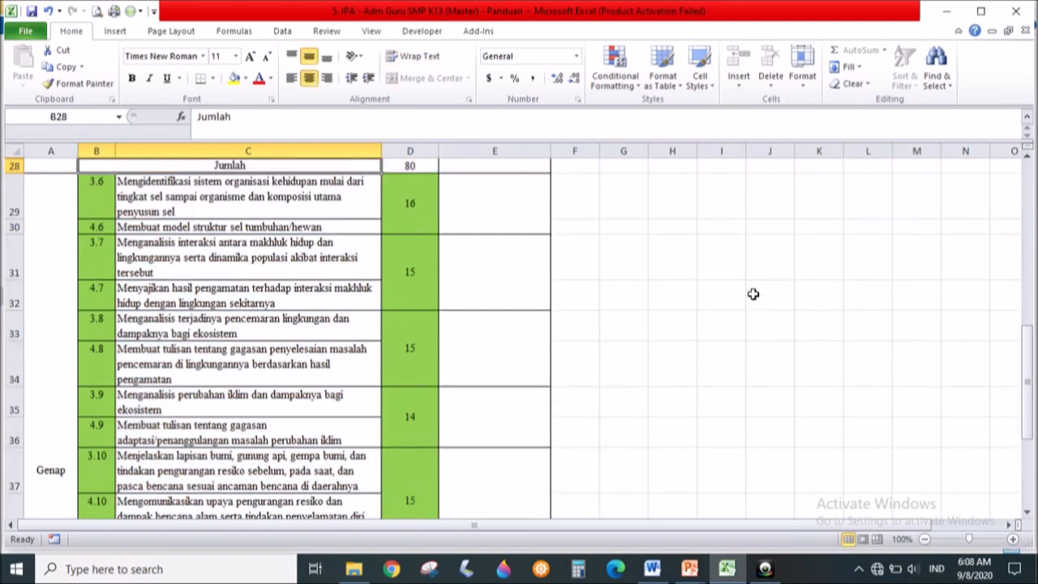
# Step: Hide the unused Ganjil rows 19 to 26 between competency 4.5 and the Jumlah row
pyautogui.scroll(3, 752, 293)
pyautogui.press('Up')
pyautogui.press('Up')
pyautogui.press('Up')
pyautogui.press('Up')
pyautogui.press('Up')
pyautogui.press('Up')
pyautogui.press('Up')
pyautogui.press('Up')
pyautogui.press('Up')
pyautogui.press('Up')
pyautogui.press('Up')
pyautogui.press('Up')
pyautogui.press('Up')
pyautogui.press('Up')
pyautogui.press('Up')
pyautogui.press('Up')
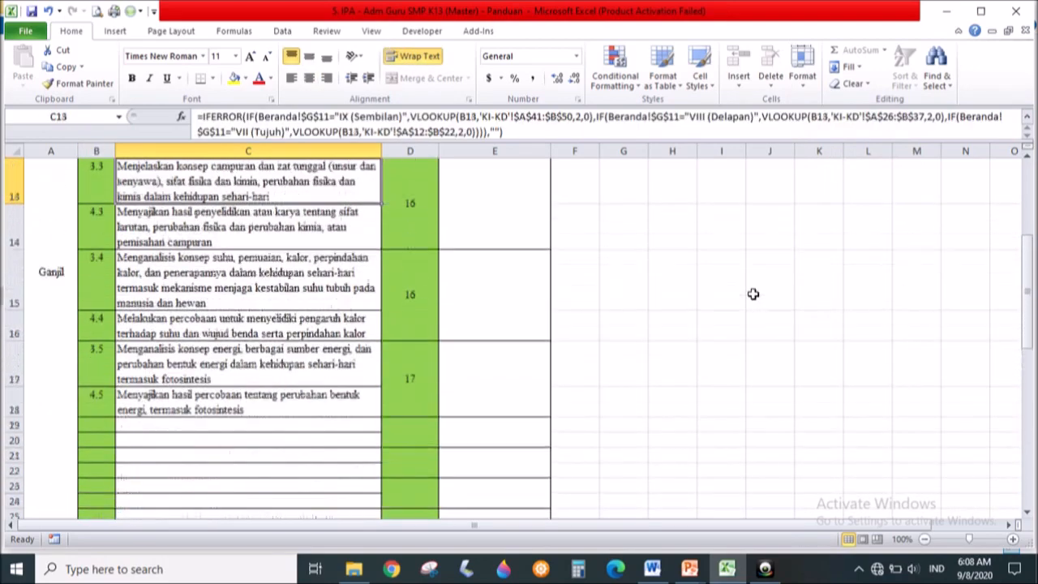
pyautogui.press('Down')
pyautogui.press('Down')
pyautogui.press('Down')
pyautogui.press('Down')
pyautogui.press('Down')
pyautogui.press('Down')
pyautogui.press('Down')
pyautogui.press('Down')
pyautogui.press('Down')
pyautogui.press('Down')
pyautogui.press('Down')
pyautogui.press('Down')
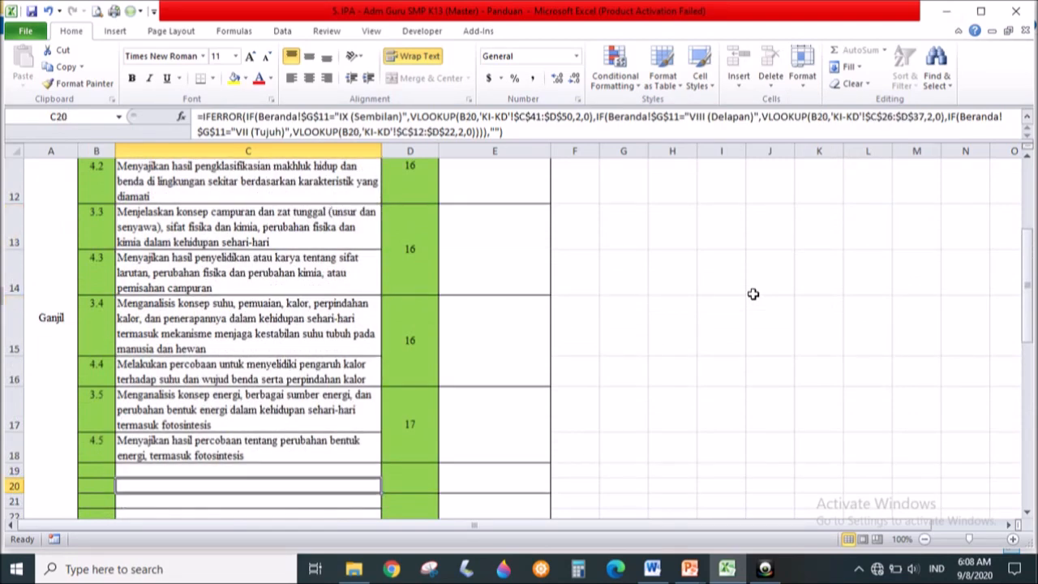
pyautogui.press('Right')
pyautogui.press('Right')
pyautogui.press('Right')
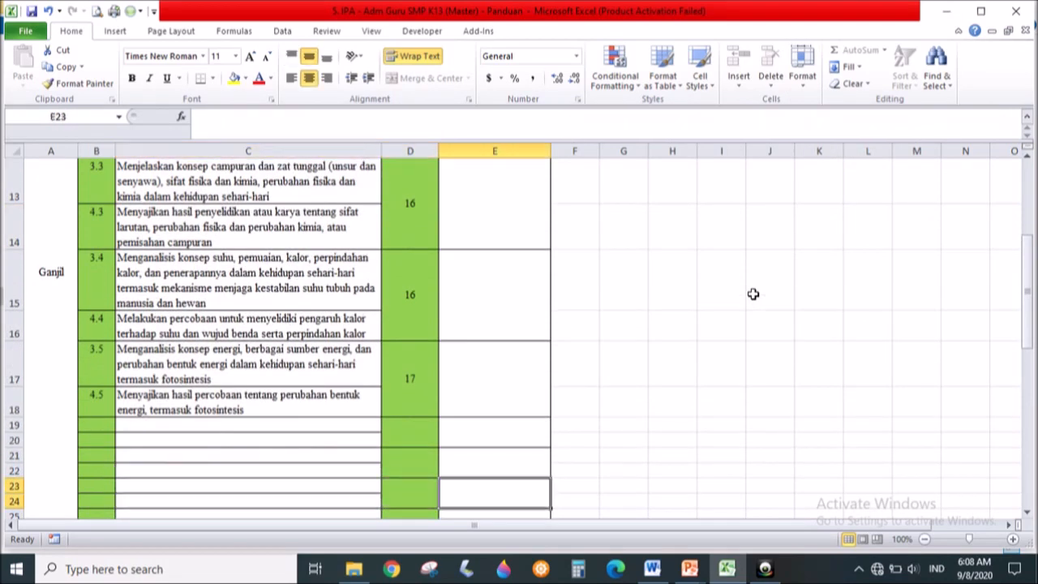
pyautogui.press('Up')
pyautogui.press('Up')
pyautogui.press('Up')
pyautogui.press('Up')
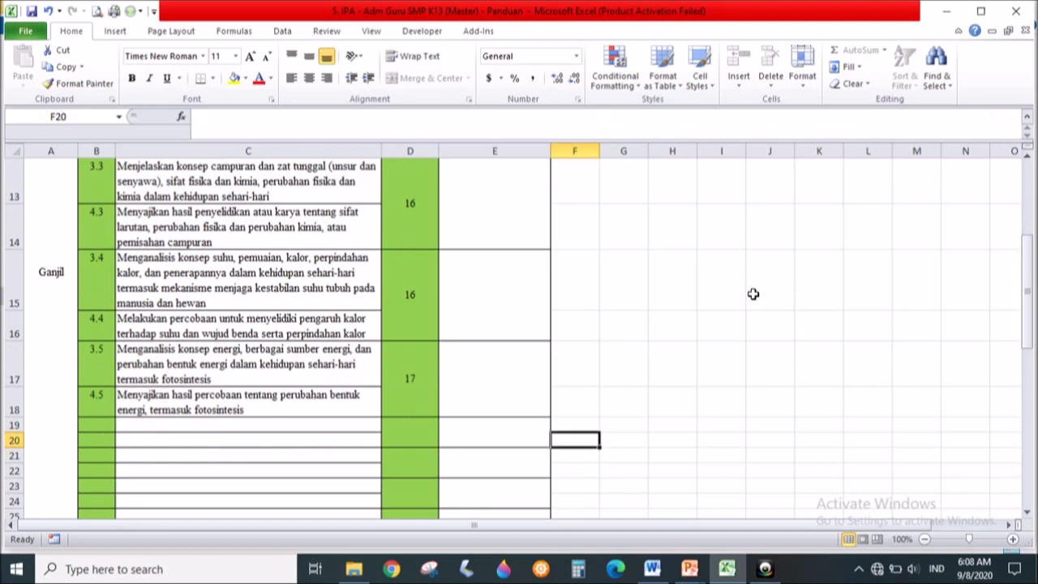
pyautogui.press('Up')
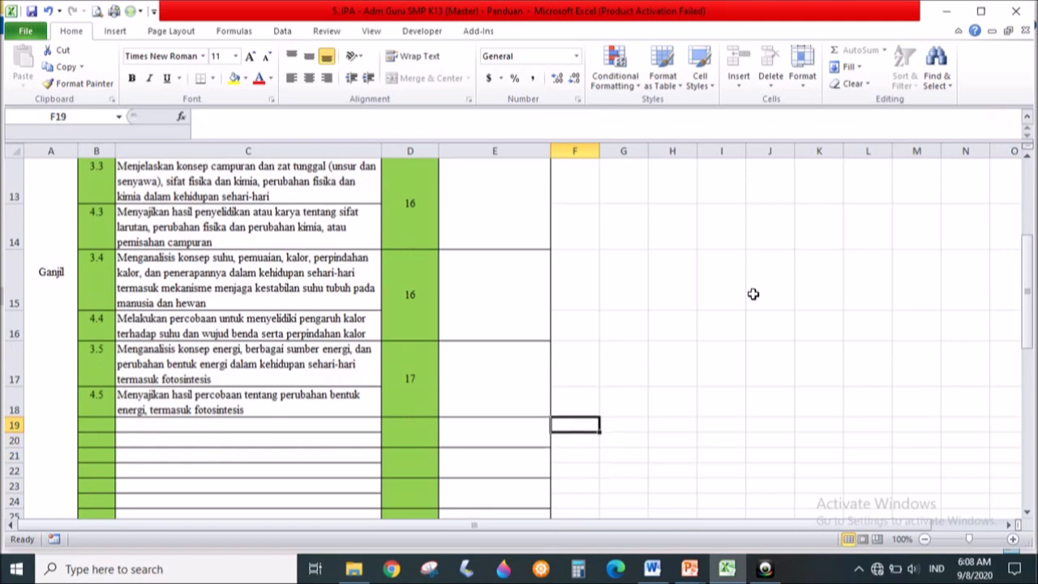
pyautogui.hotkey('shift', 'Down')
pyautogui.hotkey('shift', 'Down')
pyautogui.hotkey('shift', 'Down')
pyautogui.hotkey('shift', 'Down')
pyautogui.hotkey('shift', 'Down')
pyautogui.hotkey('shift', 'Down')
pyautogui.hotkey('shift', 'Down')
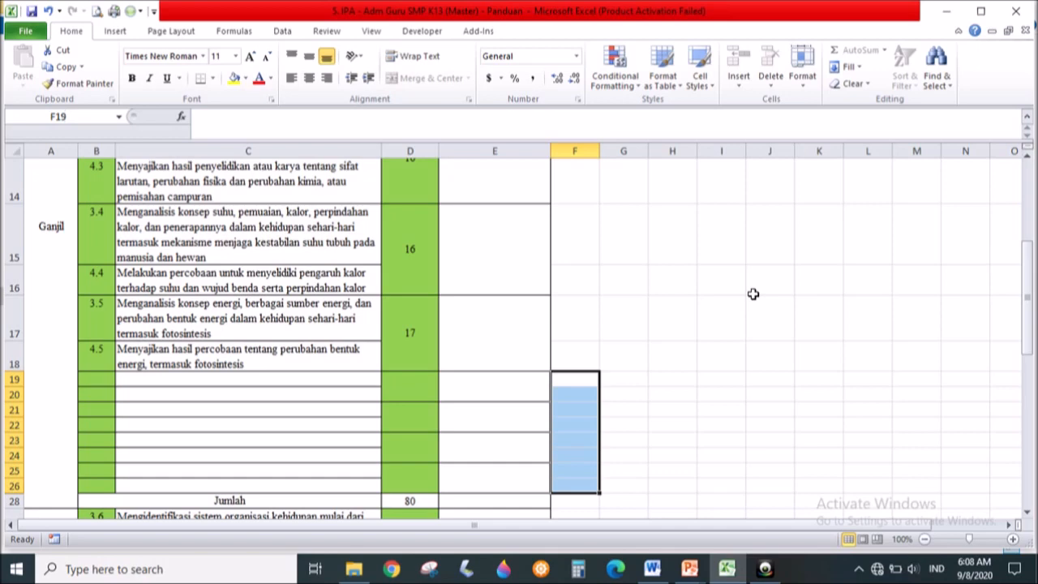
pyautogui.click(802, 73)
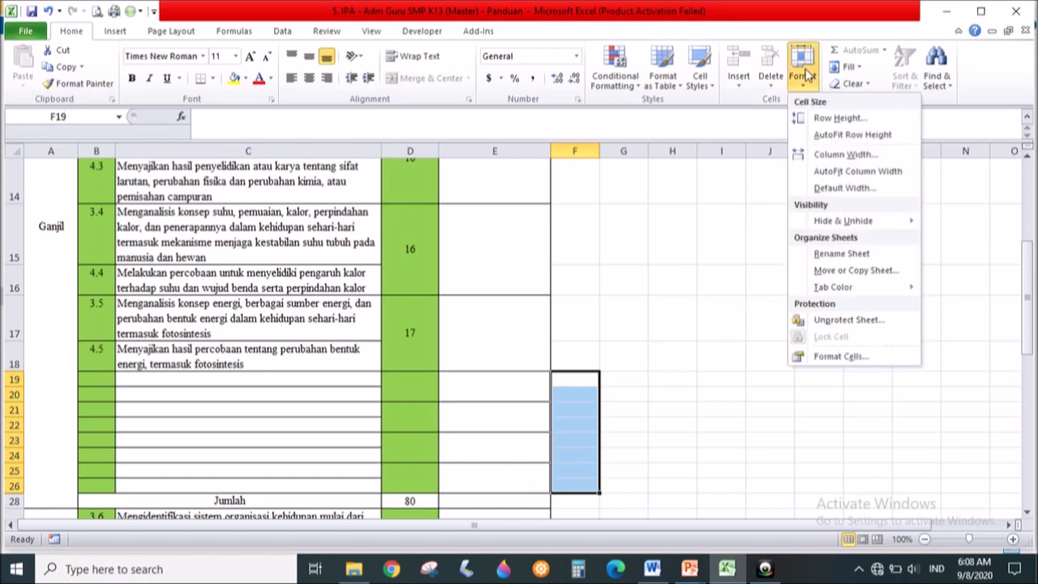
pyautogui.moveTo(834, 231)
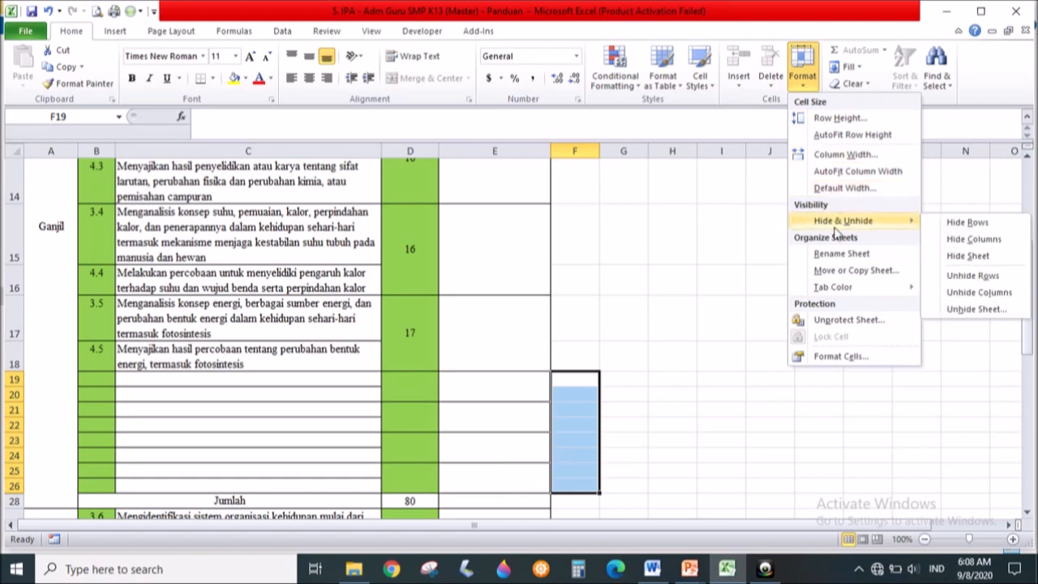
pyautogui.click(953, 224)
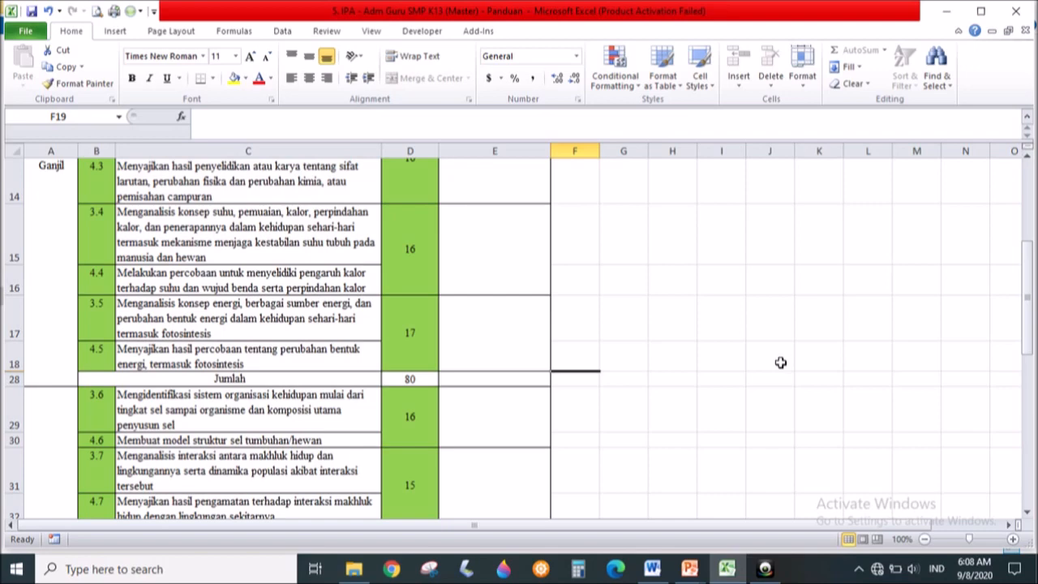
# Step: Hide the unused Genap rows 41 to 46 between competency 4.11 and the Jumlah row
pyautogui.press('Down')
pyautogui.press('Down')
pyautogui.press('Down')
pyautogui.press('Down')
pyautogui.press('Down')
pyautogui.press('Down')
pyautogui.press('Down')
pyautogui.press('Down')
pyautogui.press('Down')
pyautogui.press('Down')
pyautogui.press('Down')
pyautogui.press('Down')
pyautogui.press('Down')
pyautogui.press('Down')
pyautogui.press('Down')
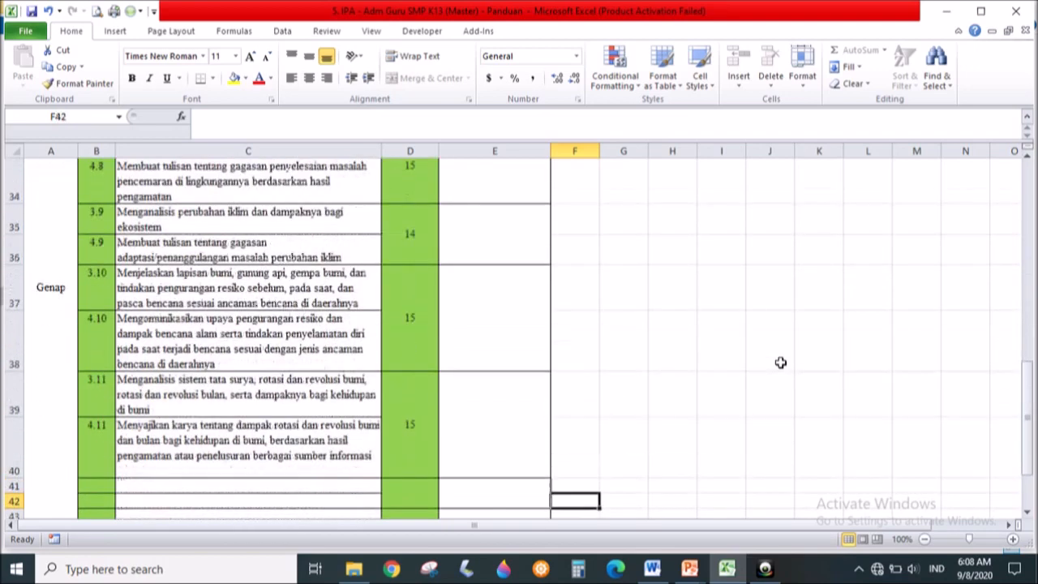
pyautogui.press('Down')
pyautogui.press('Down')
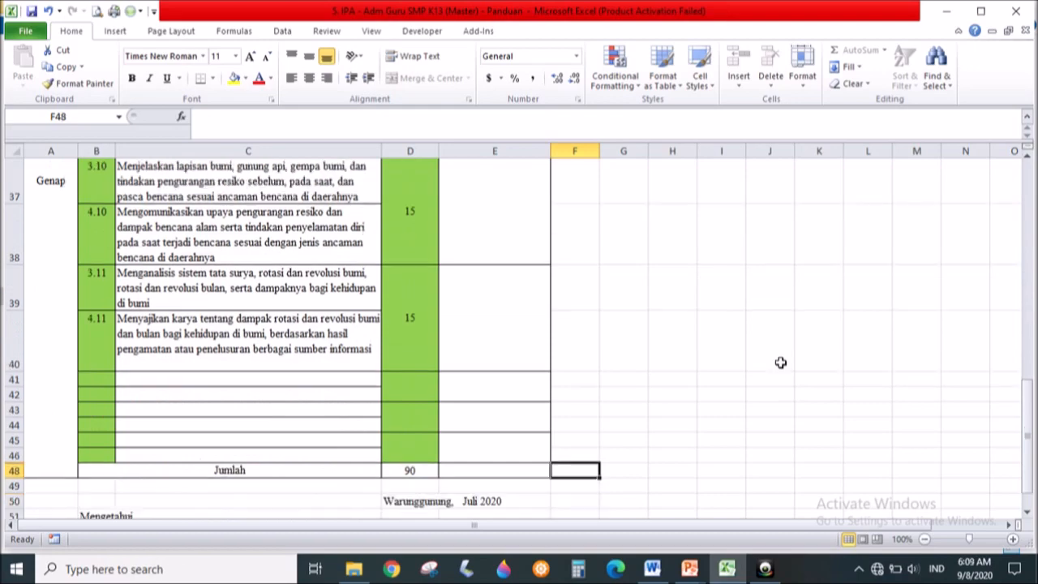
pyautogui.press('Down')
pyautogui.press('Down')
pyautogui.press('Down')
pyautogui.press('Down')
pyautogui.press('Down')
pyautogui.press('Down')
pyautogui.press('Down')
pyautogui.press('Down')
pyautogui.press('Down')
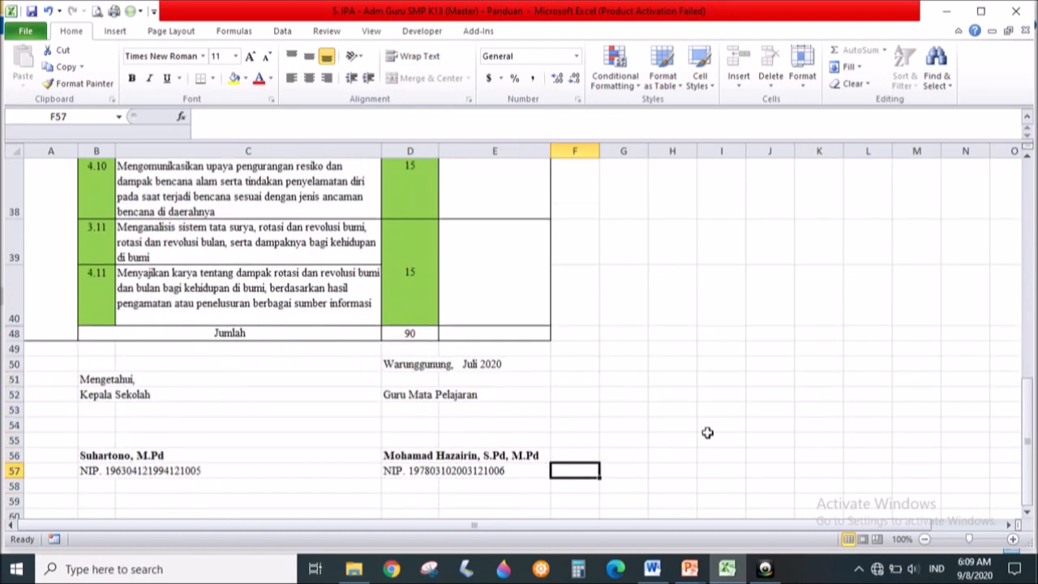
# Step: Review the Program Tahunan sheet from the signature block up to its title, checking the competencies and time allocations
pyautogui.press('Up')
pyautogui.press('Up')
pyautogui.press('Up')
pyautogui.press('Up')
pyautogui.press('Up')
pyautogui.press('Up')
pyautogui.press('Up')
pyautogui.press('Up')
pyautogui.press('Up')
pyautogui.press('Up')
pyautogui.press('Up')
pyautogui.press('Up')
pyautogui.press('Up')
pyautogui.press('Up')
pyautogui.press('Up')
pyautogui.press('Up')
pyautogui.press('Up')
pyautogui.press('Up')
pyautogui.press('Up')
pyautogui.press('Up')
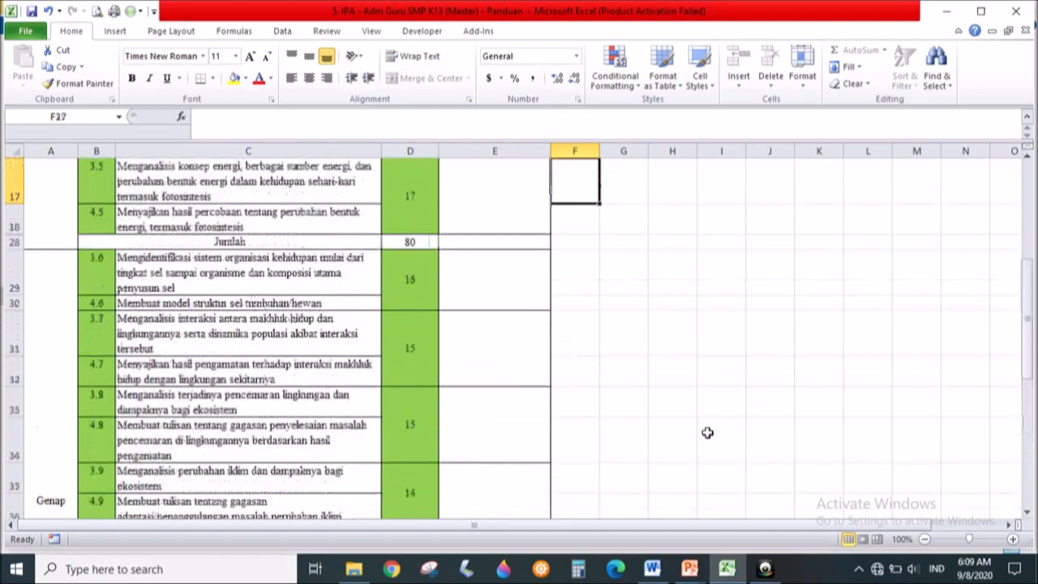
pyautogui.press('Up')
pyautogui.press('Up')
pyautogui.press('Up')
pyautogui.press('Up')
pyautogui.press('Up')
pyautogui.press('Up')
pyautogui.press('Up')
pyautogui.press('Up')
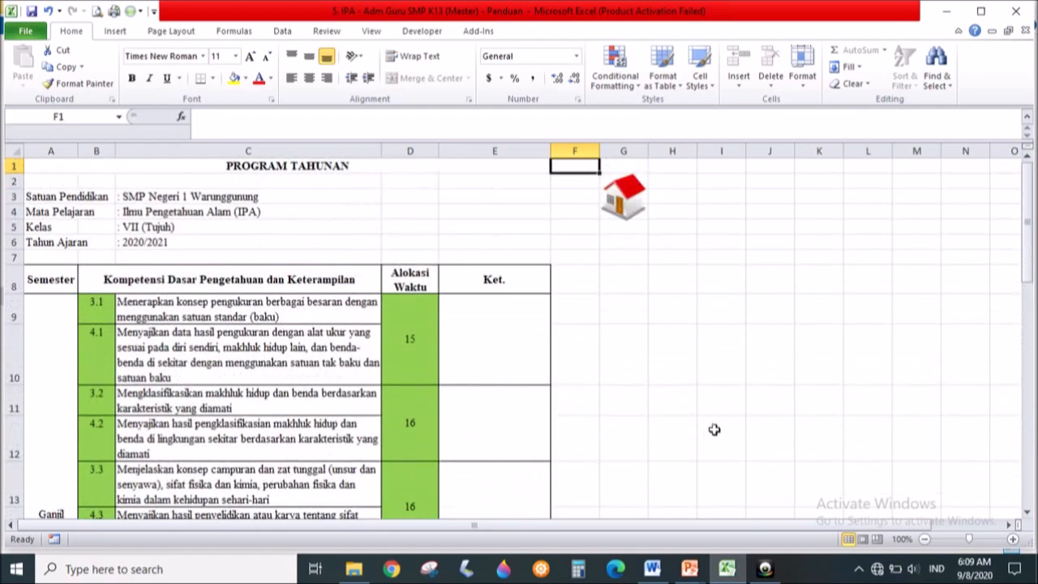
# Step: Open the semester 1 Program Semester sheet through the home sheet and heighten row 20 to fit competency 3.1's full description
pyautogui.click(625, 196)
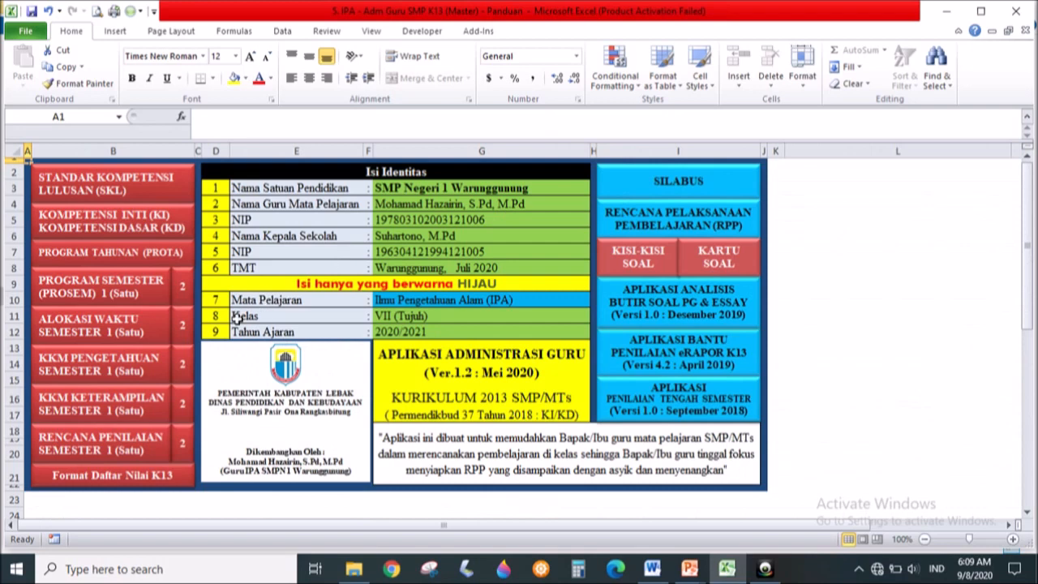
pyautogui.click(135, 295)
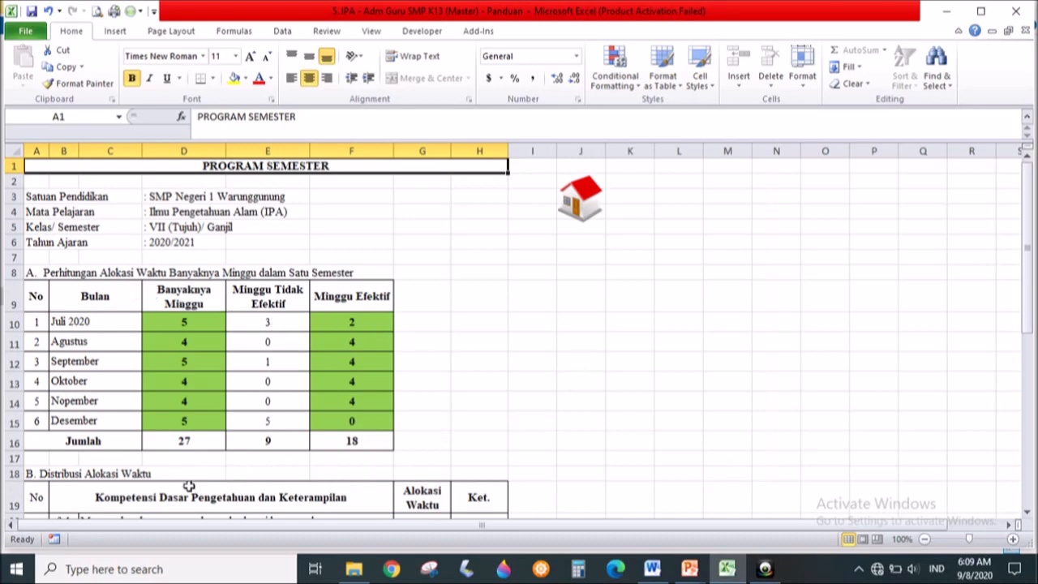
pyautogui.scroll(-6, 546, 423)
pyautogui.scroll(6, 556, 424)
pyautogui.moveTo(1028, 294); pyautogui.dragTo(1026, 400)
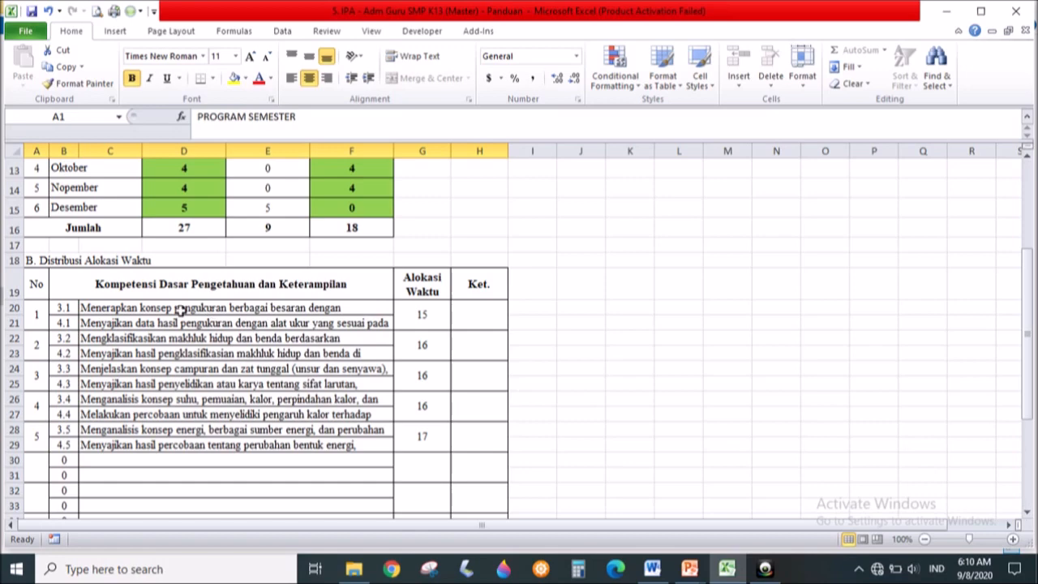
pyautogui.moveTo(21, 315); pyautogui.dragTo(13, 329)
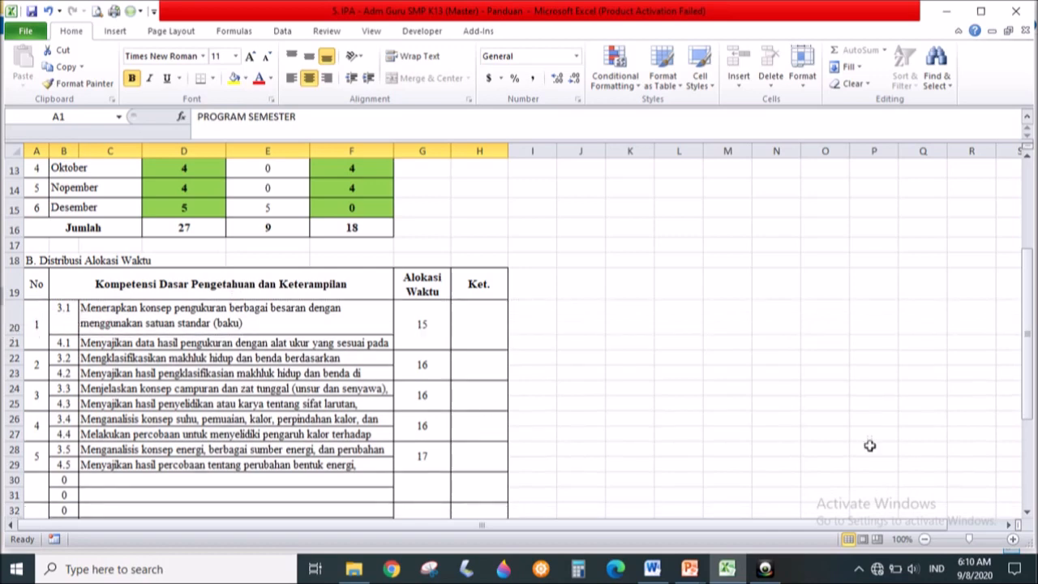
# Step: Hide the unused rows 30 to 37 between competency 4.5 and the Jumlah row in the Distribusi Alokasi Waktu table
pyautogui.click(1025, 512)
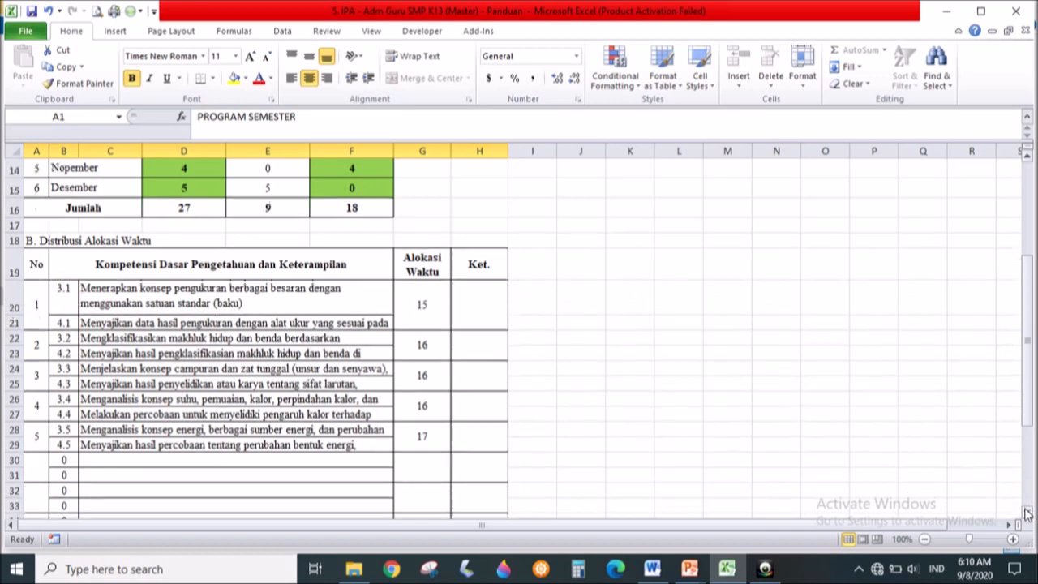
pyautogui.click(1025, 512)
pyautogui.click(1025, 512)
pyautogui.click(1025, 513)
pyautogui.click(1025, 512)
pyautogui.click(1025, 512)
pyautogui.click(1026, 512)
pyautogui.click(1025, 512)
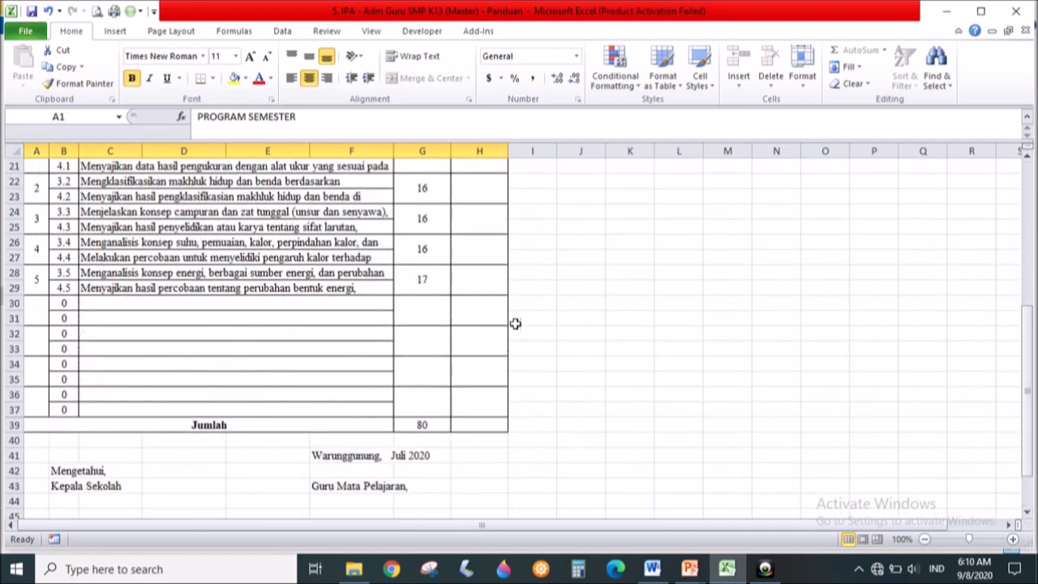
pyautogui.moveTo(528, 307); pyautogui.dragTo(526, 407)
pyautogui.click(806, 61)
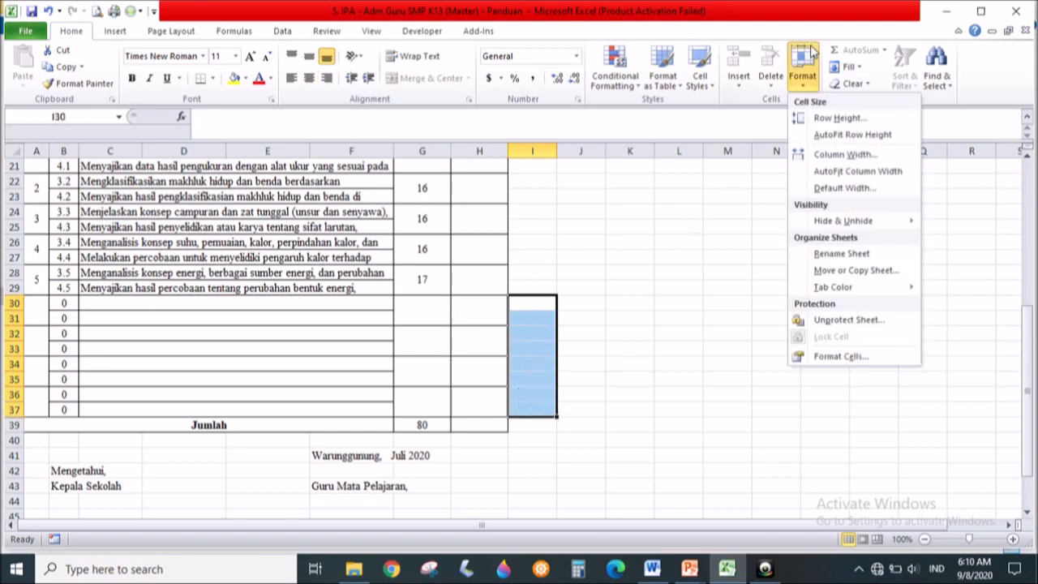
pyautogui.moveTo(838, 219)
pyautogui.click(965, 222)
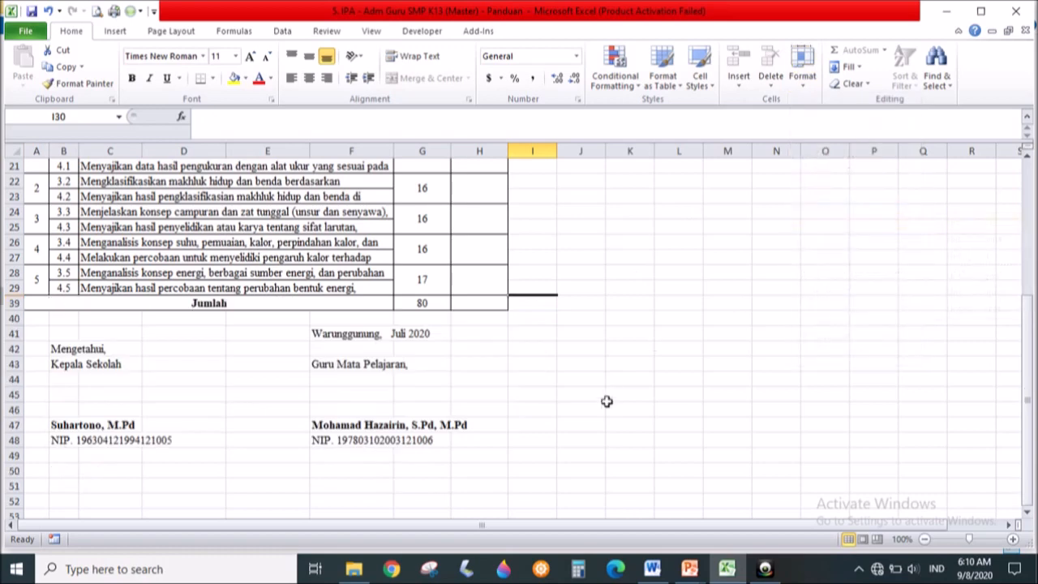
# Step: Go back to the home sheet, open the semester 2 Program Semester sheet and look over its weeks and time distribution
pyautogui.scroll(7, 642, 330)
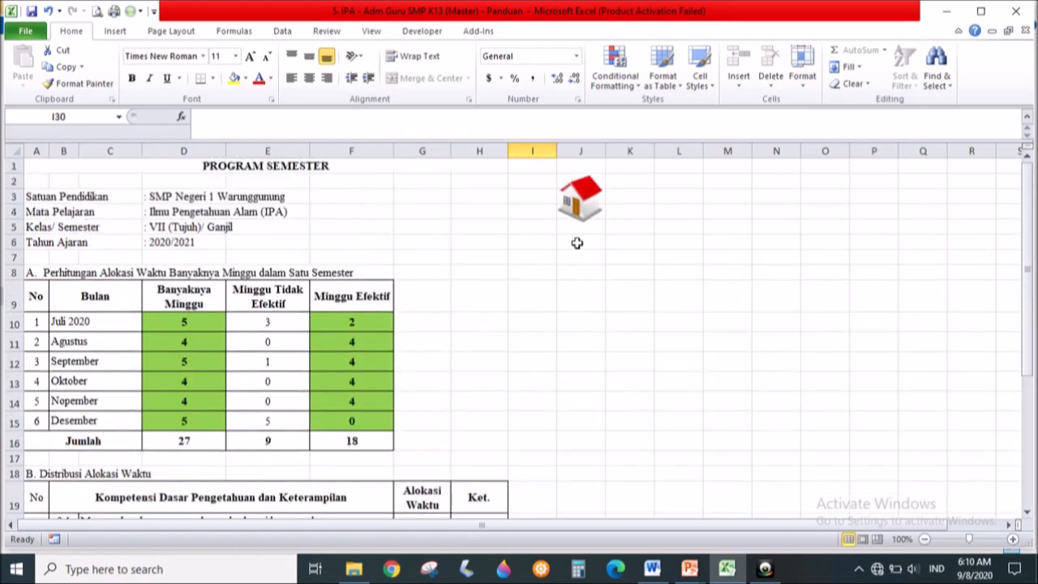
pyautogui.click(580, 201)
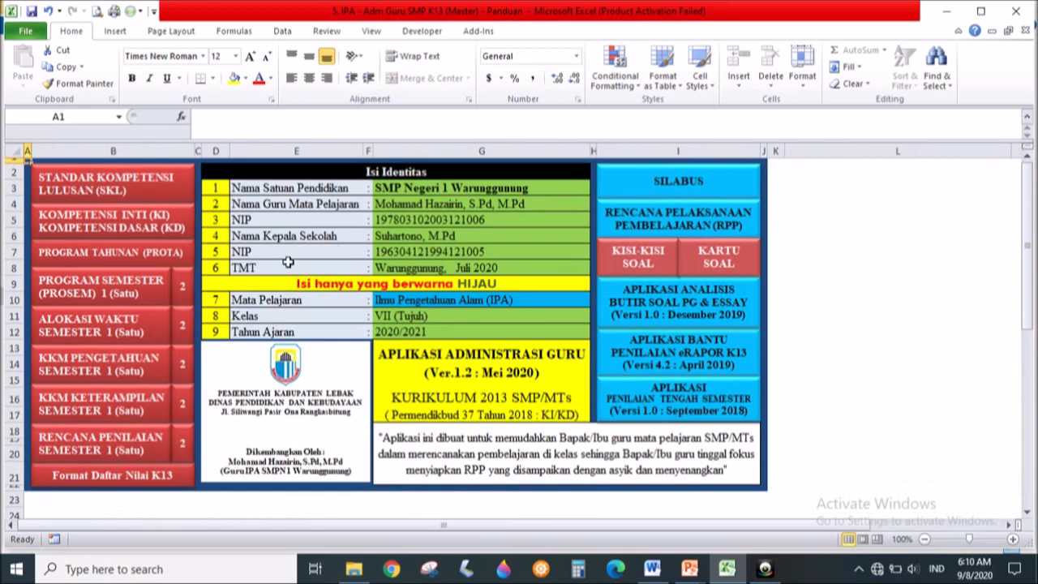
pyautogui.click(185, 295)
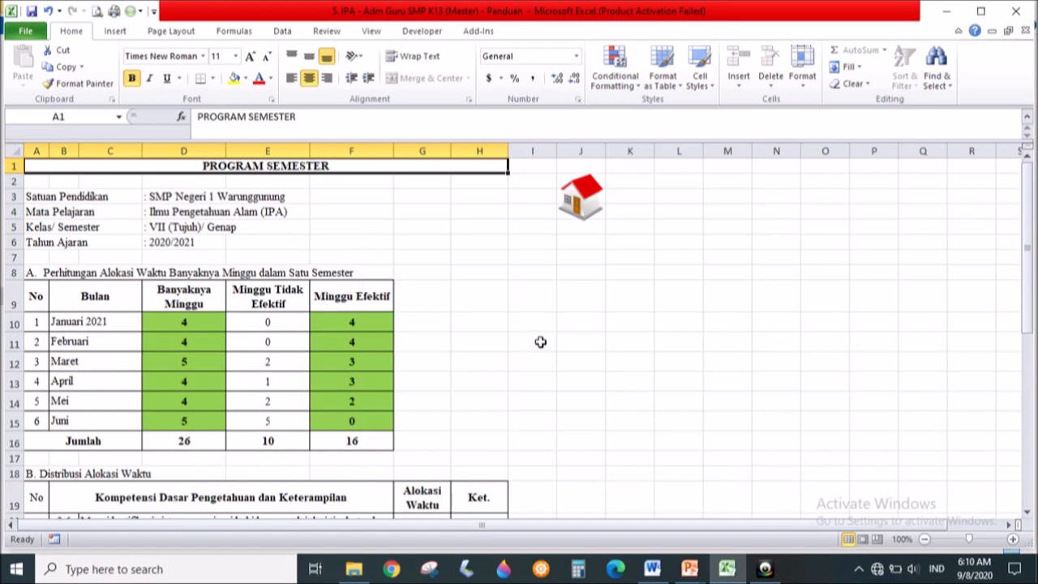
pyautogui.scroll(-6, 546, 336)
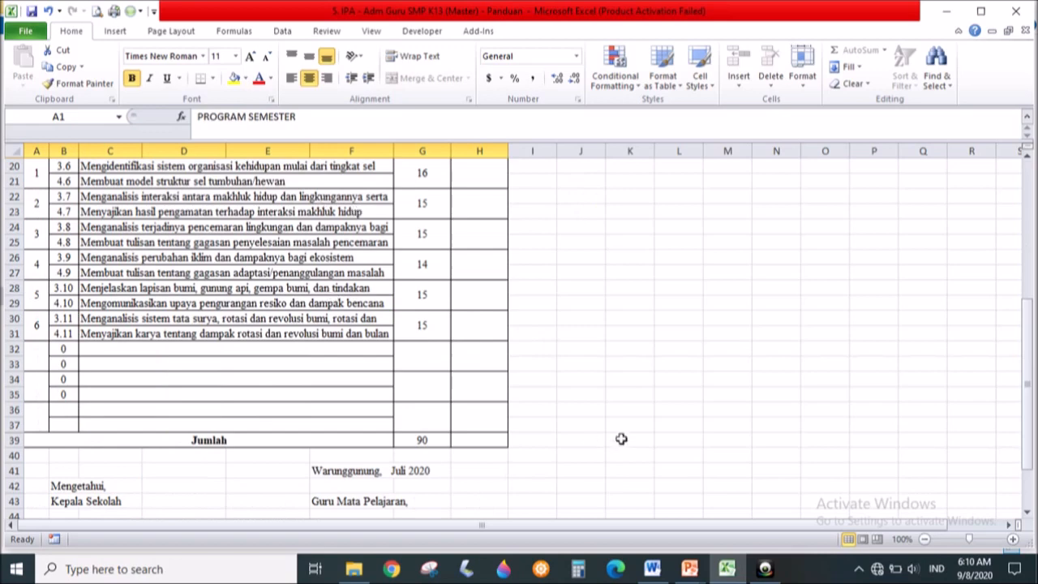
pyautogui.scroll(6, 624, 435)
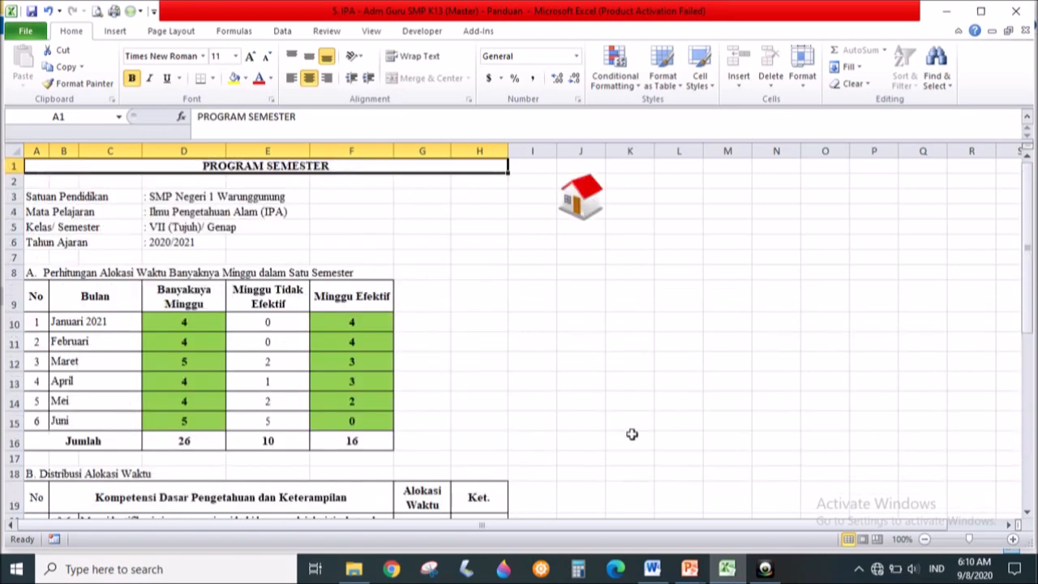
# Step: Return to the home sheet and open the semester 1 Alokasi Waktu sheet at its monthly allocation table
pyautogui.click(585, 212)
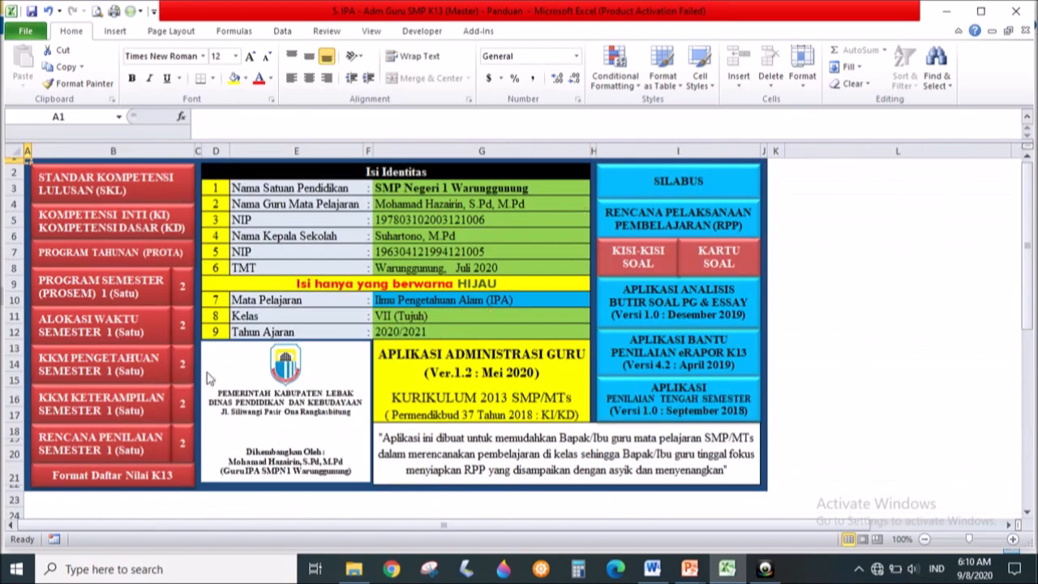
pyautogui.click(127, 326)
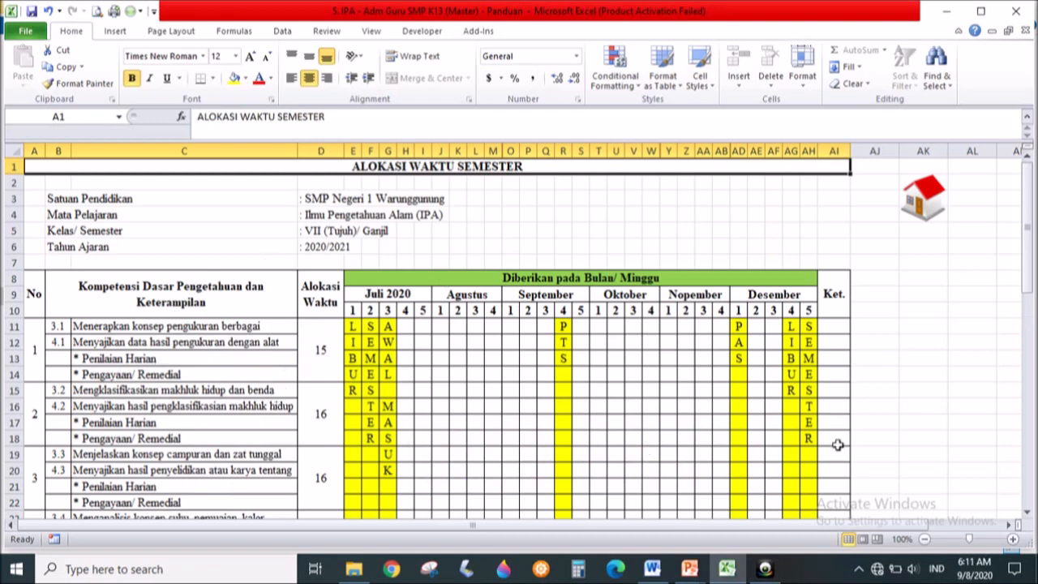
pyautogui.moveTo(1027, 247); pyautogui.dragTo(1028, 274)
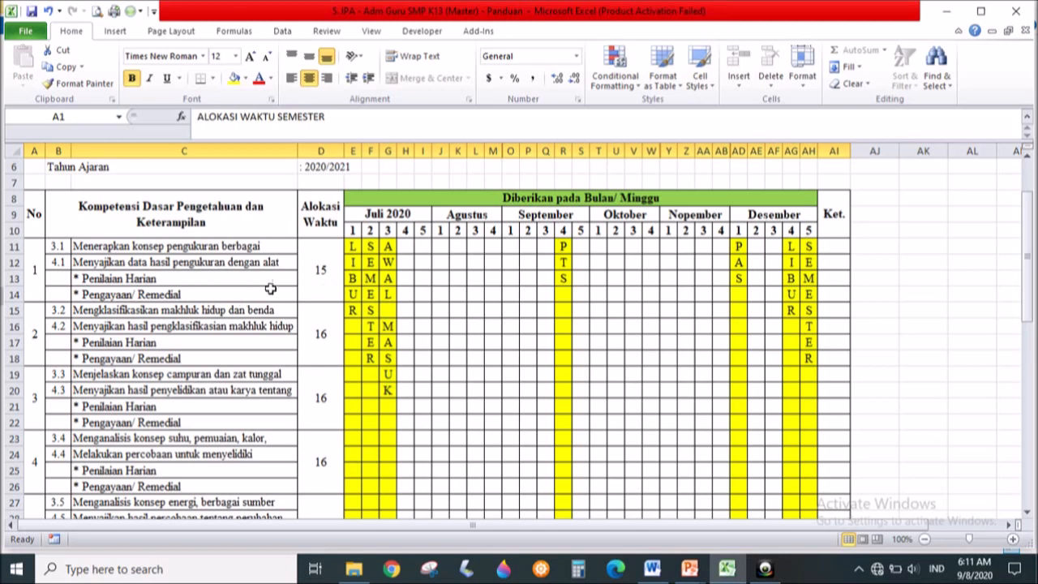
# Step: Allocate competency 3.1 hours in row 11: 5 in July weeks 4 and 5, and 2 in August week 1
pyautogui.click(406, 247)
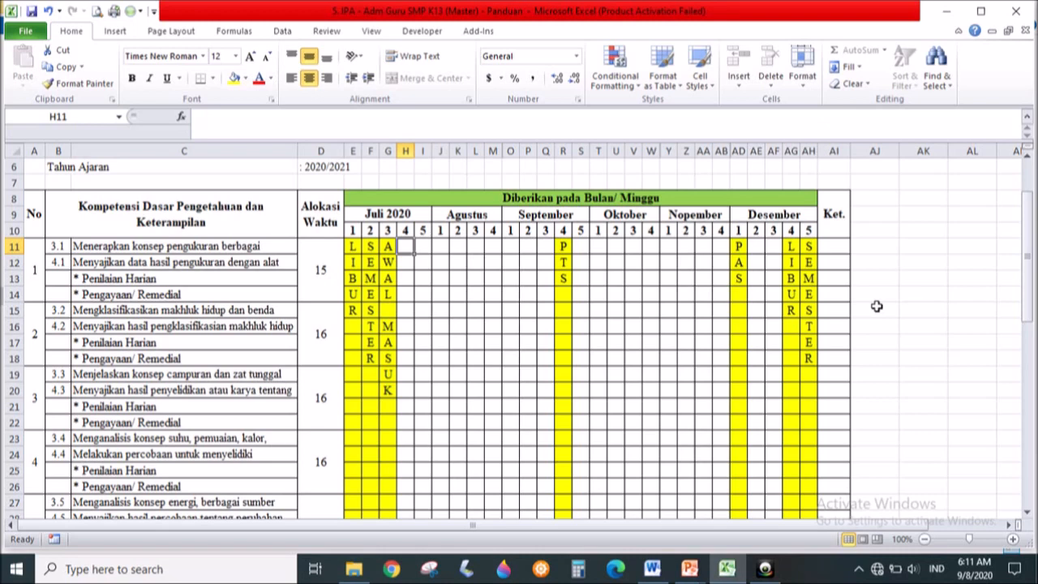
pyautogui.write('5')
pyautogui.press('Tab')
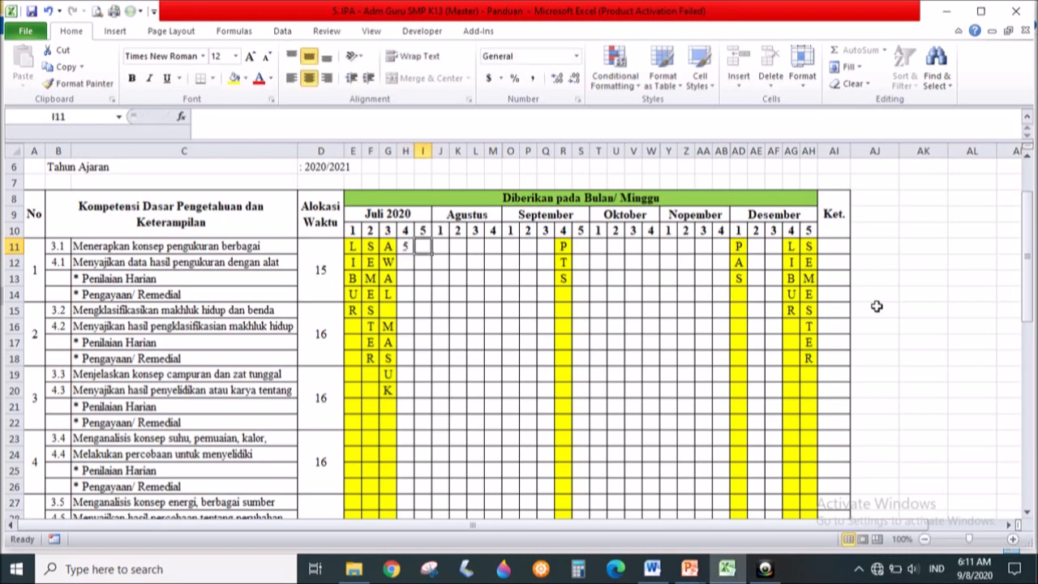
pyautogui.write('5')
pyautogui.press('Tab')
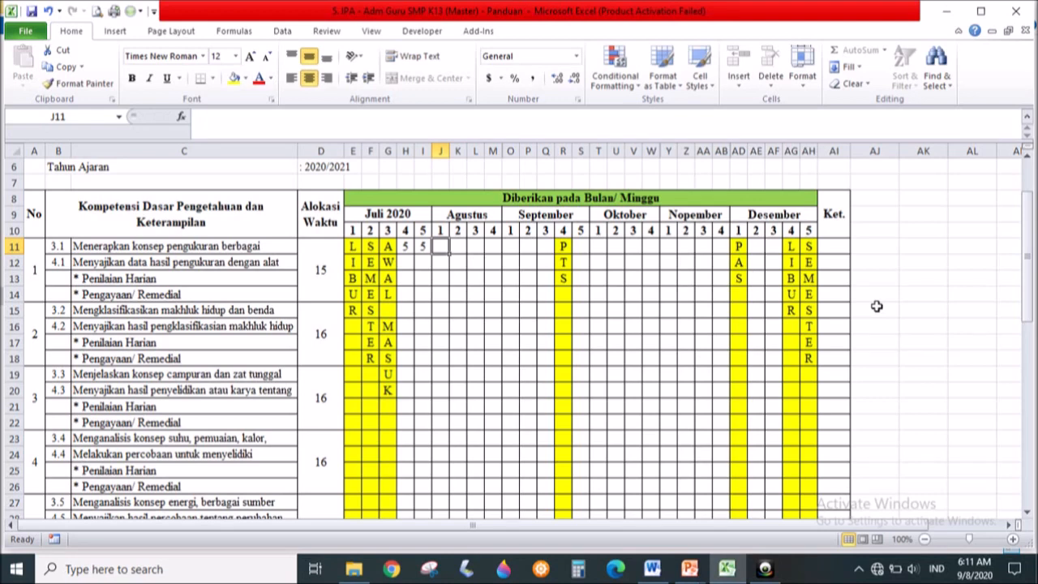
pyautogui.write('2')
pyautogui.press('Return')
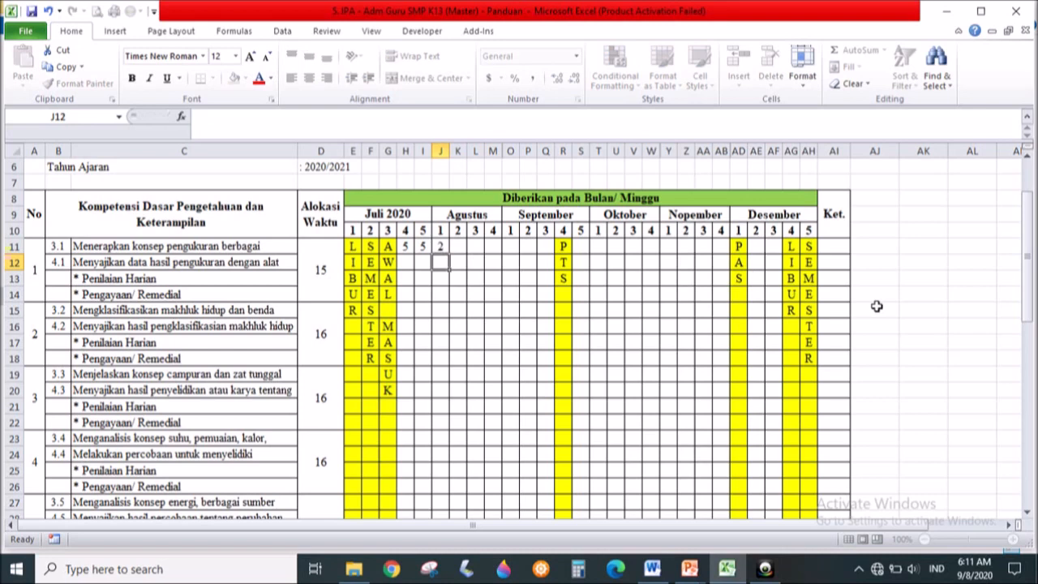
# Step: For August week 1, enter 2 for the first Penilaian Harian in J13 and 1 for Pengayaan/ Remedial in J14
pyautogui.press('Return')
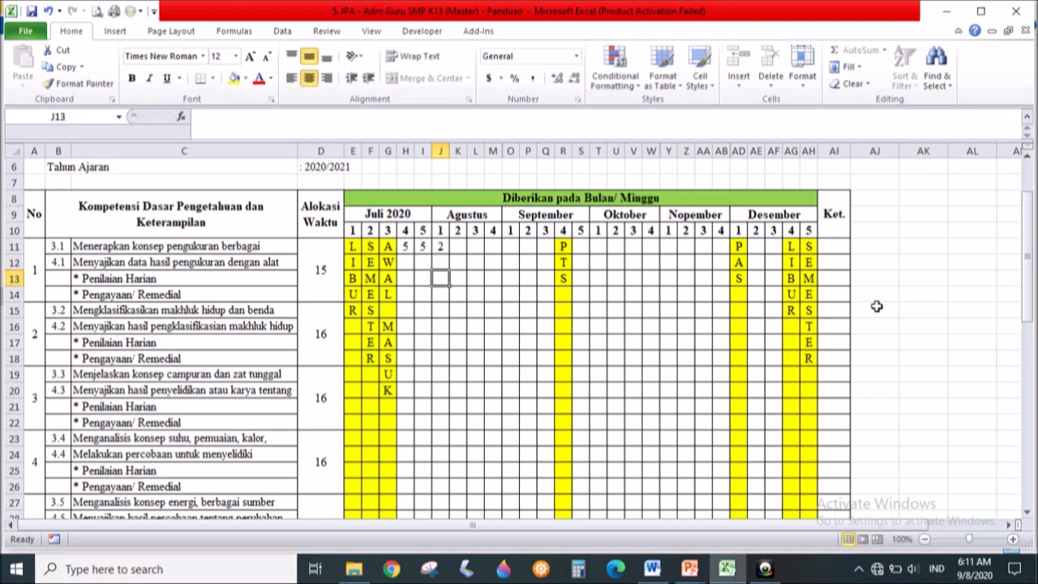
pyautogui.write('2')
pyautogui.press('Return')
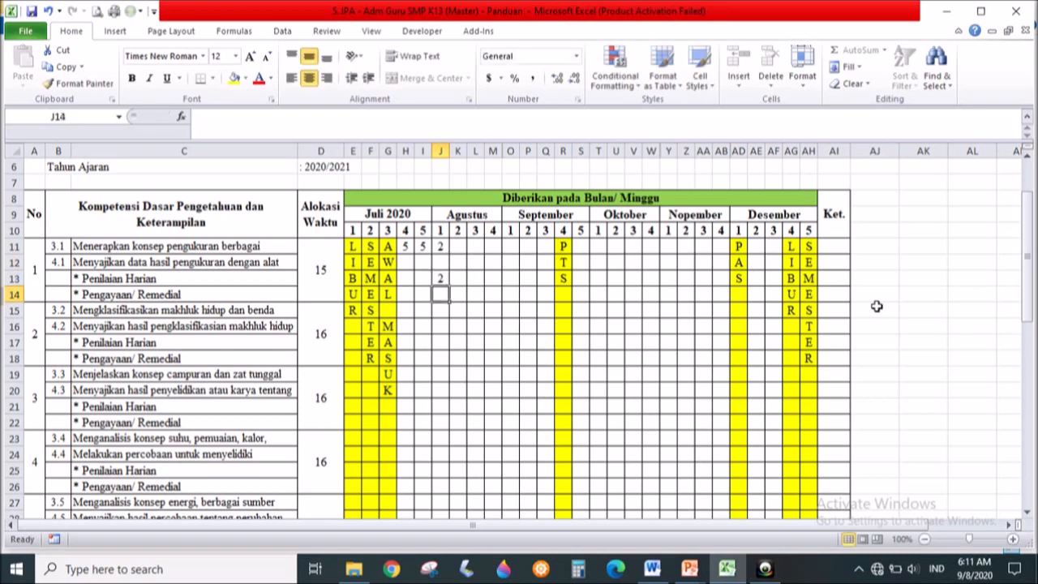
pyautogui.write('1')
pyautogui.press('Right')
# Step: AutoFit the row heights of the competency descriptions in C11:C30
pyautogui.press('Down')
pyautogui.press('Left')
pyautogui.press('Left')
pyautogui.press('Left')
pyautogui.press('Left')
pyautogui.press('Left')
pyautogui.press('Left')
pyautogui.press('Left')
pyautogui.press('Left')
pyautogui.press('Left')
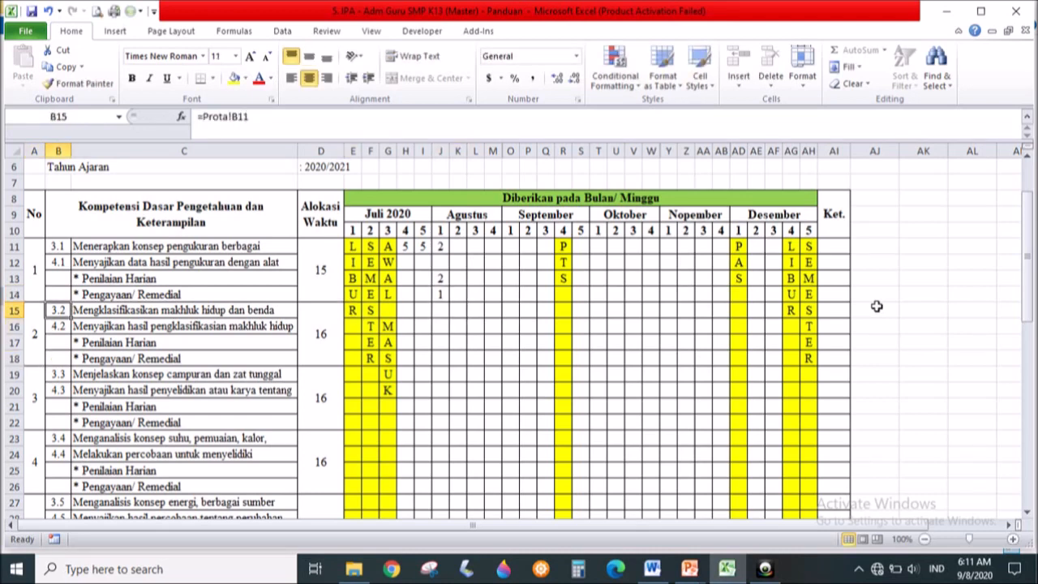
pyautogui.press('Right')
pyautogui.press('Up')
pyautogui.press('Up')
pyautogui.press('Up')
pyautogui.press('Up')
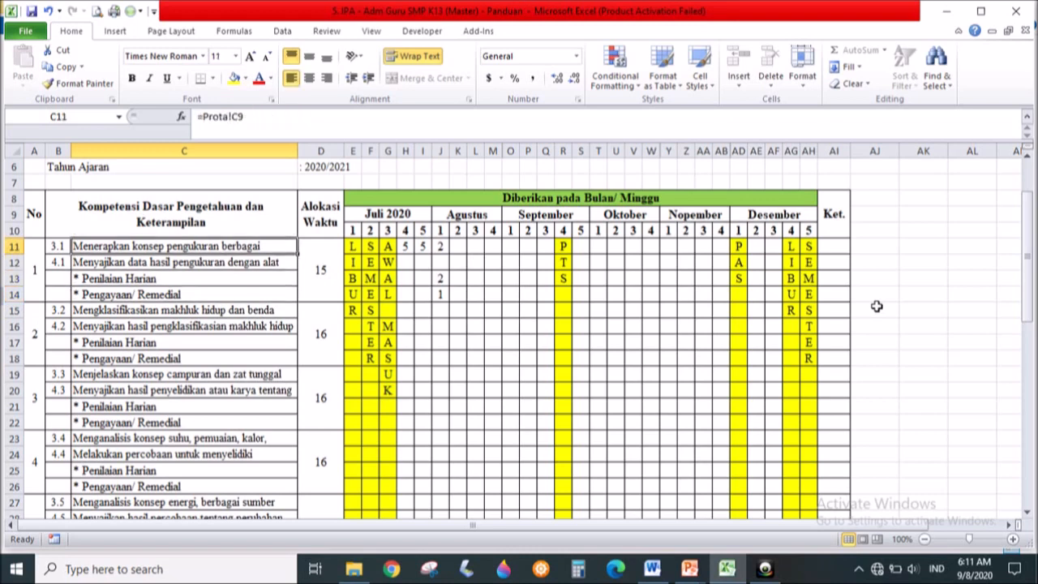
pyautogui.hotkey('shift', 'Down')
pyautogui.hotkey('shift', 'Down')
pyautogui.hotkey('shift', 'Down')
pyautogui.hotkey('shift', 'Down')
pyautogui.hotkey('shift', 'Down')
pyautogui.hotkey('shift', 'Down')
pyautogui.hotkey('shift', 'Down')
pyautogui.hotkey('shift', 'Down')
pyautogui.hotkey('shift', 'Down')
pyautogui.hotkey('shift', 'Down')
pyautogui.hotkey('shift', 'Down')
pyautogui.hotkey('shift', 'Down')
pyautogui.hotkey('shift', 'Down')
pyautogui.hotkey('shift', 'Down')
pyautogui.hotkey('shift', 'Down')
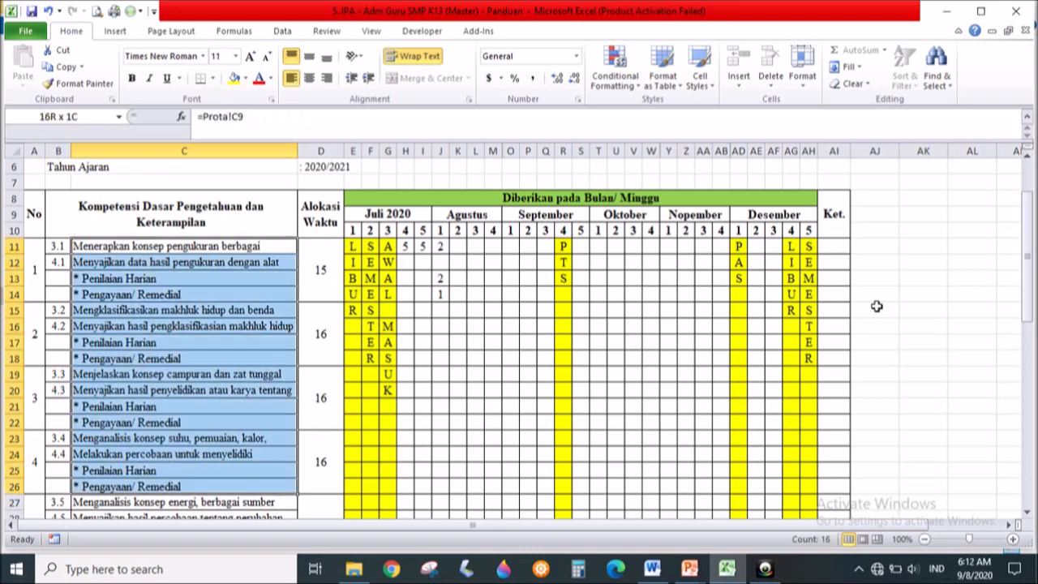
pyautogui.hotkey('shift', 'Down')
pyautogui.hotkey('shift', 'Down')
pyautogui.hotkey('shift', 'Down')
pyautogui.hotkey('shift', 'Down')
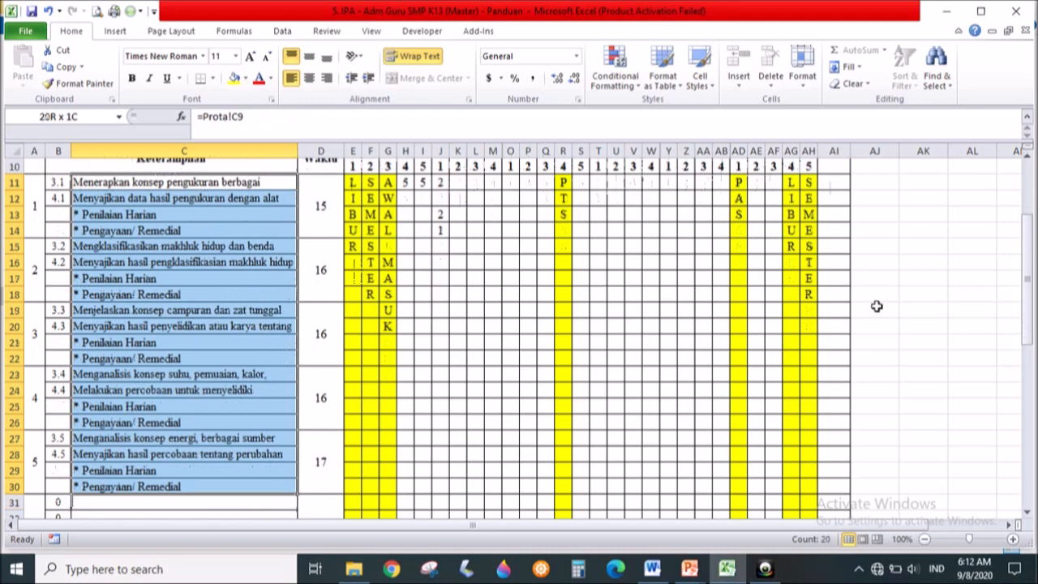
pyautogui.click(801, 74)
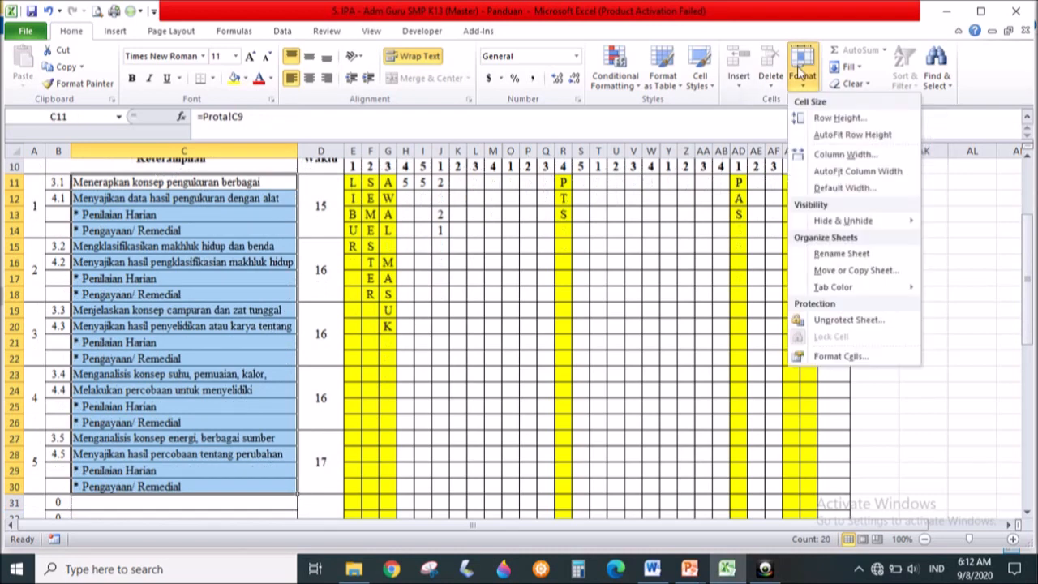
pyautogui.click(835, 134)
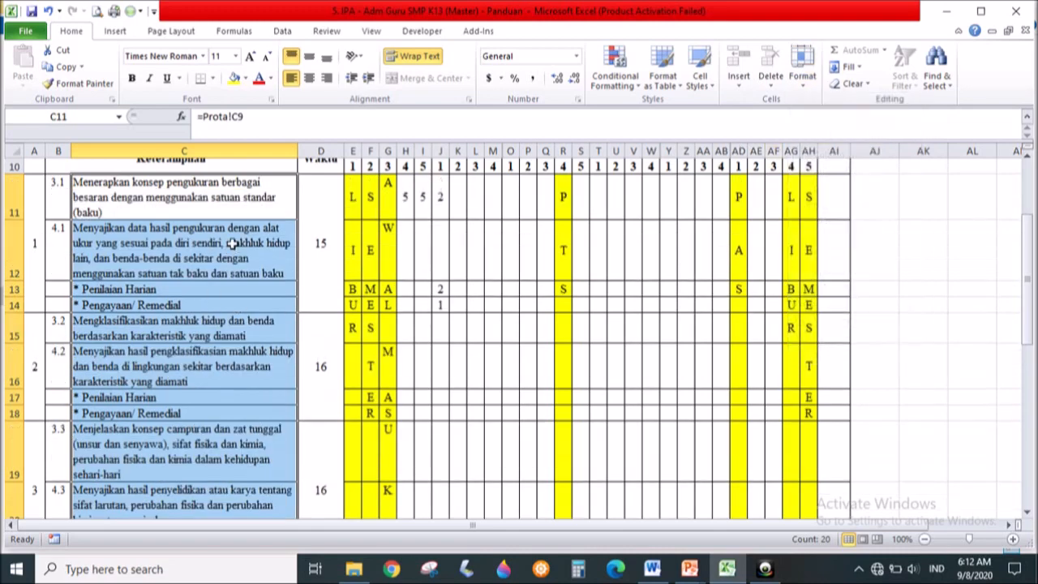
# Step: Hide the unused competency rows 31 to 46 above the Jumlah row of the semester 1 Alokasi Waktu table
pyautogui.scroll(-3, 232, 243)
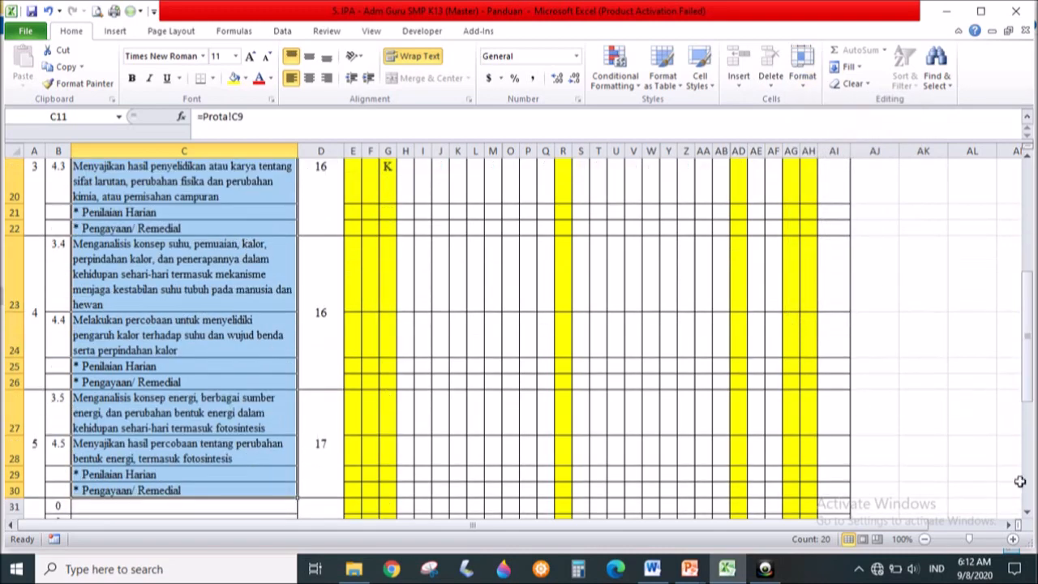
pyautogui.moveTo(1026, 355); pyautogui.dragTo(1015, 393)
pyautogui.click(223, 232)
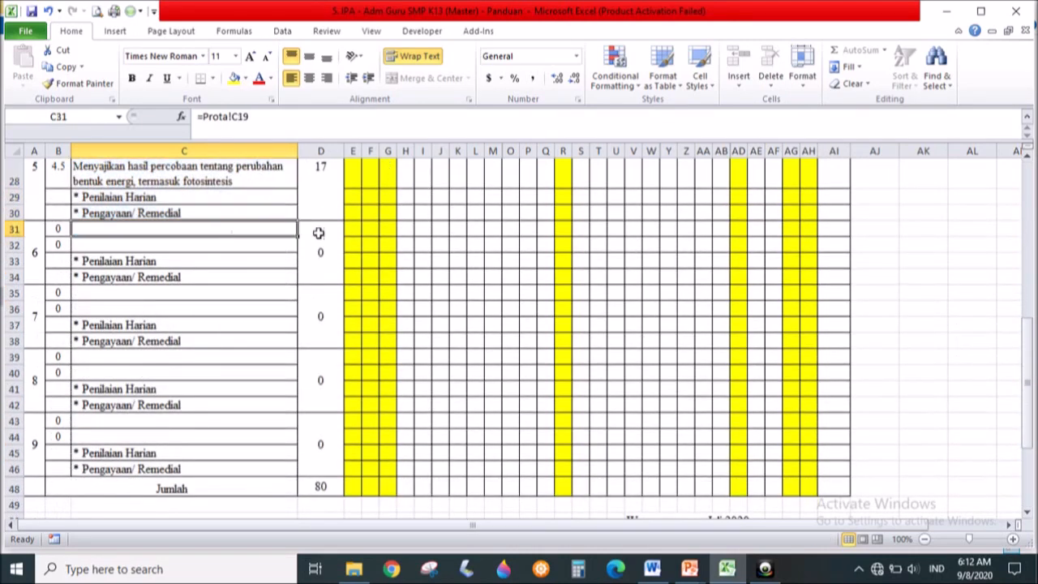
pyautogui.hotkey('shift', 'Down')
pyautogui.hotkey('shift', 'Down')
pyautogui.hotkey('shift', 'Down')
pyautogui.hotkey('shift', 'Down')
pyautogui.hotkey('shift', 'Down')
pyautogui.hotkey('shift', 'Down')
pyautogui.hotkey('shift', 'Down')
pyautogui.hotkey('shift', 'Down')
pyautogui.hotkey('shift', 'Down')
pyautogui.hotkey('shift', 'Down')
pyautogui.hotkey('shift', 'Down')
pyautogui.hotkey('shift', 'Down')
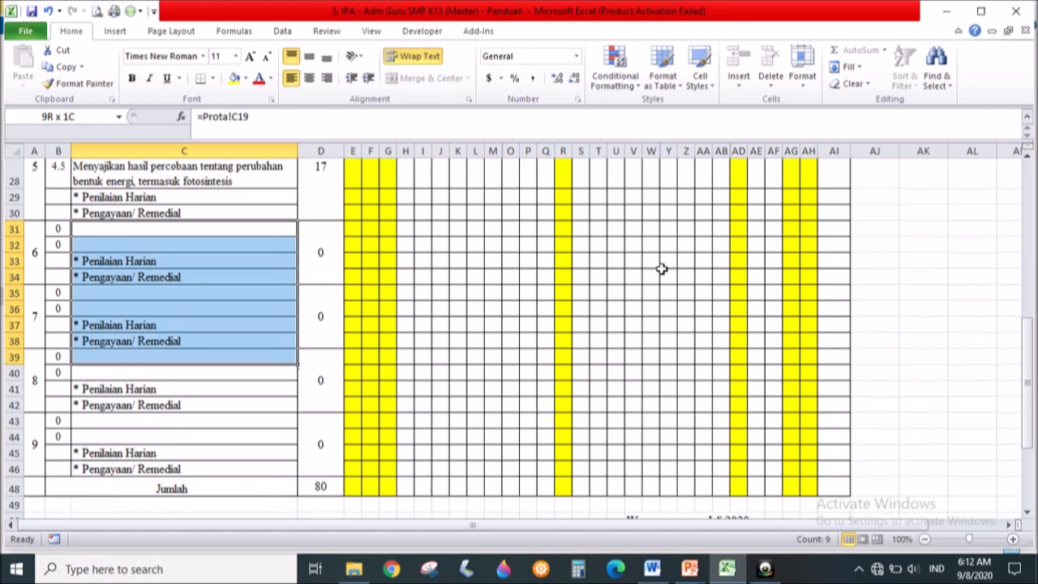
pyautogui.hotkey('shift', 'Down')
pyautogui.hotkey('shift', 'Down')
pyautogui.hotkey('shift', 'Down')
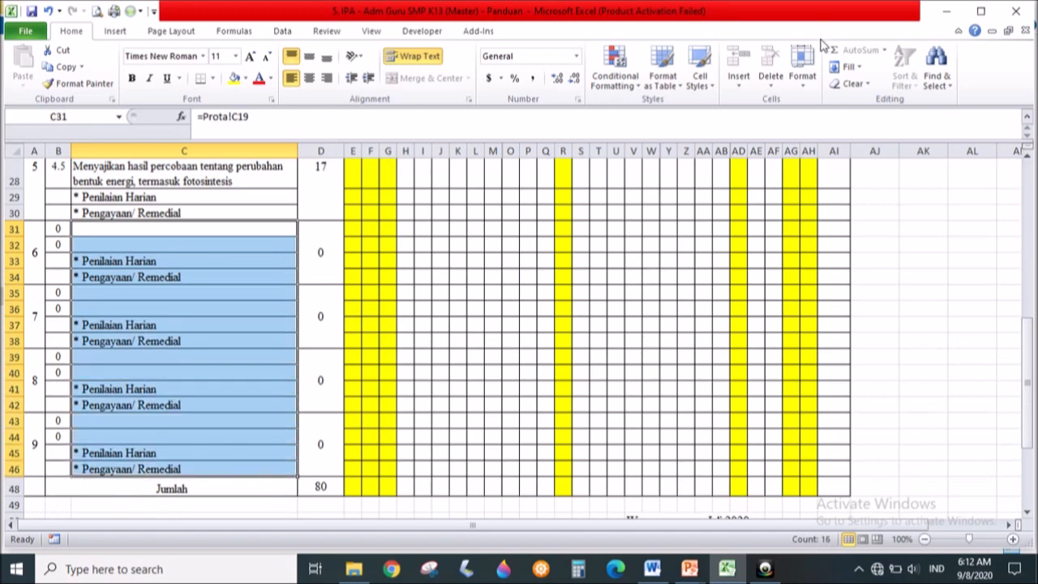
pyautogui.click(803, 80)
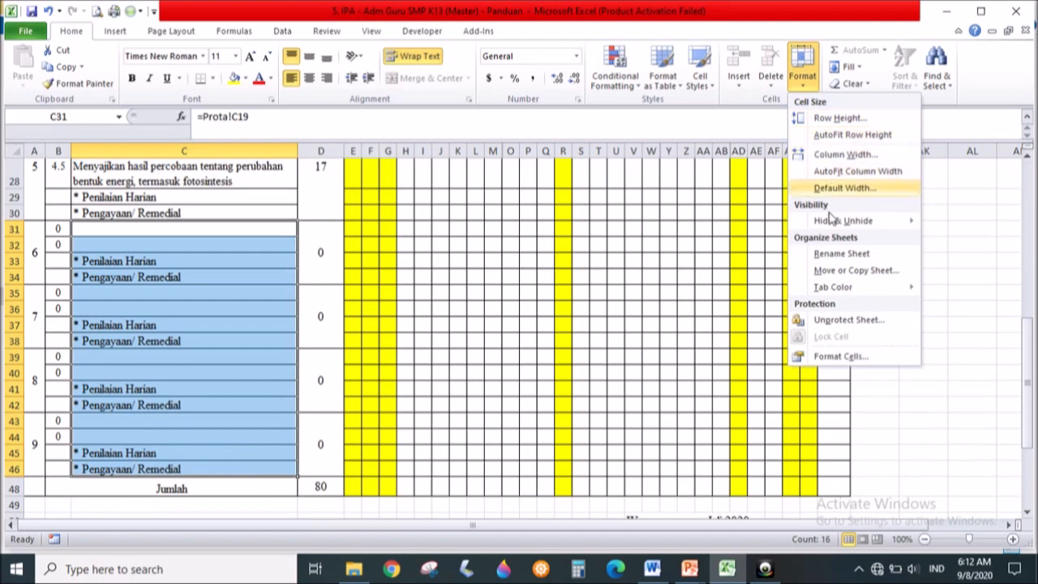
pyautogui.moveTo(833, 226)
pyautogui.click(964, 222)
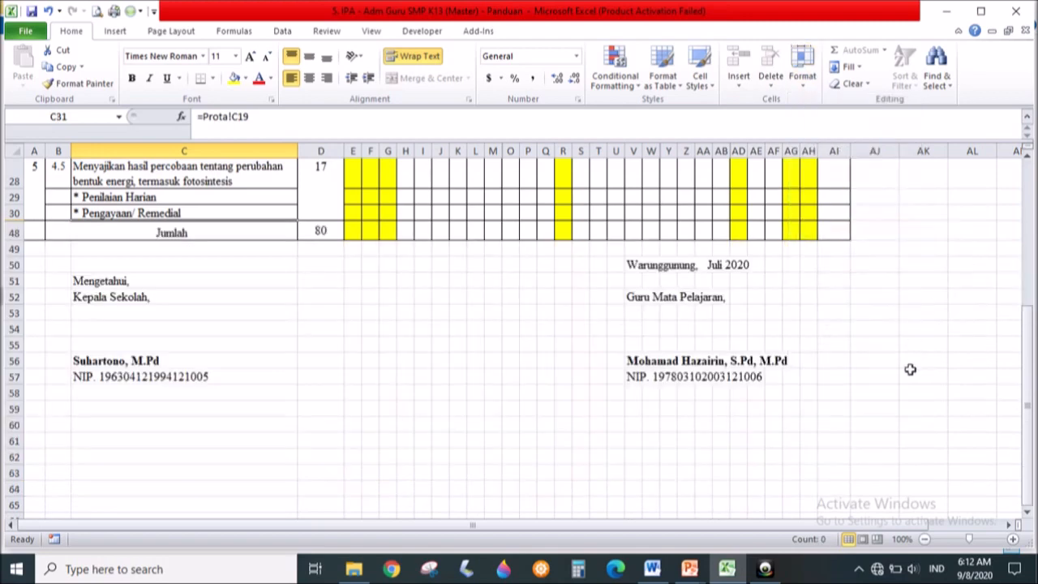
# Step: Open the semester 2 Alokasi Waktu sheet from the home sheet and look over its allocation table
pyautogui.scroll(10, 932, 379)
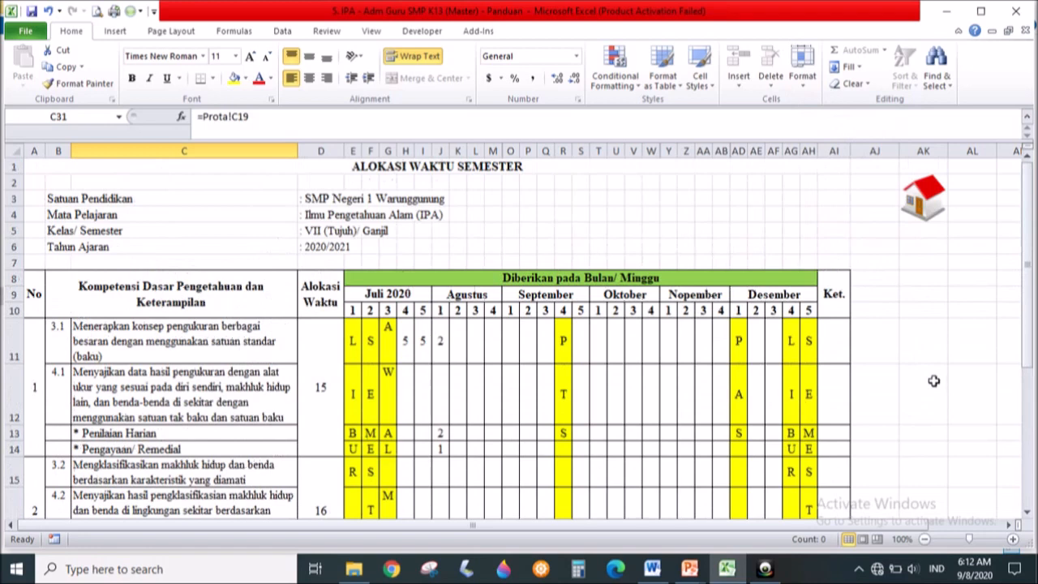
pyautogui.click(924, 199)
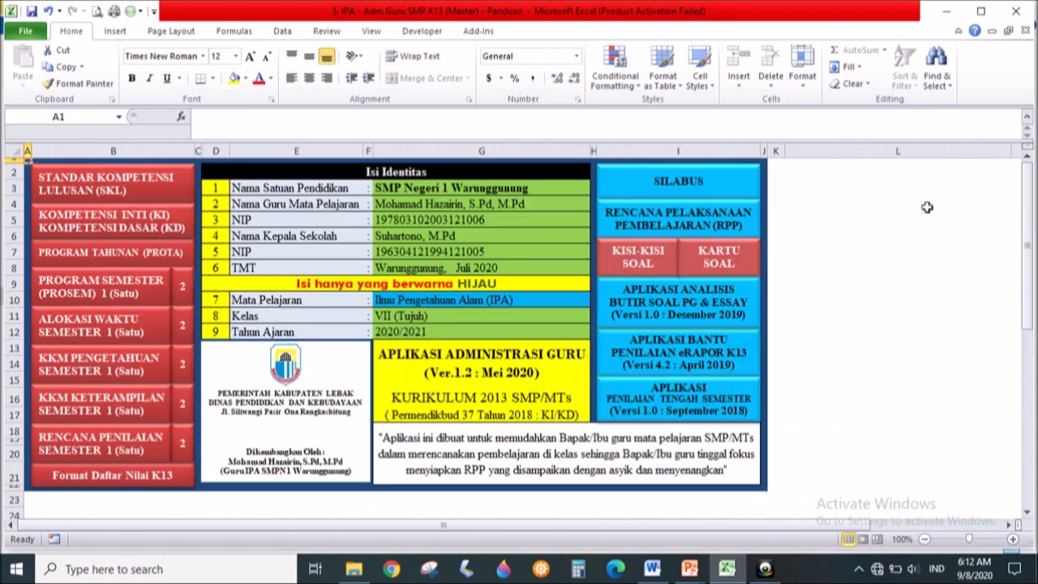
pyautogui.click(183, 327)
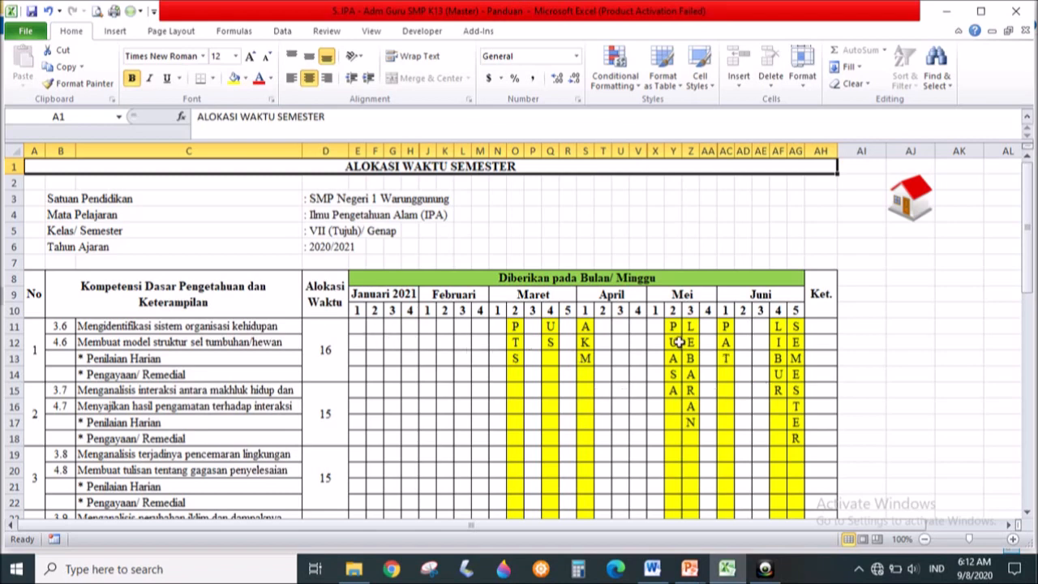
pyautogui.scroll(-7, 679, 342)
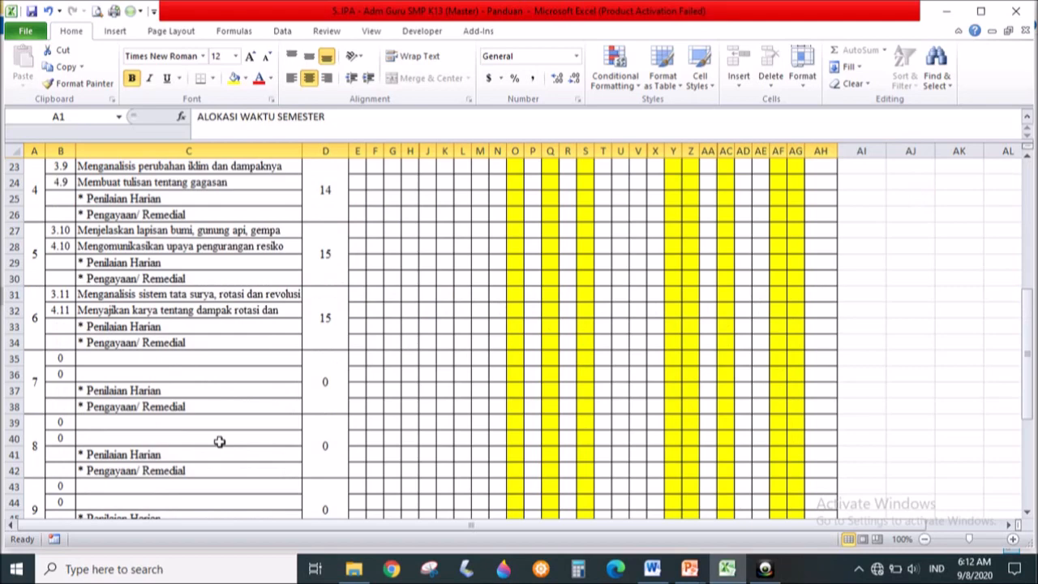
pyautogui.scroll(7, 758, 414)
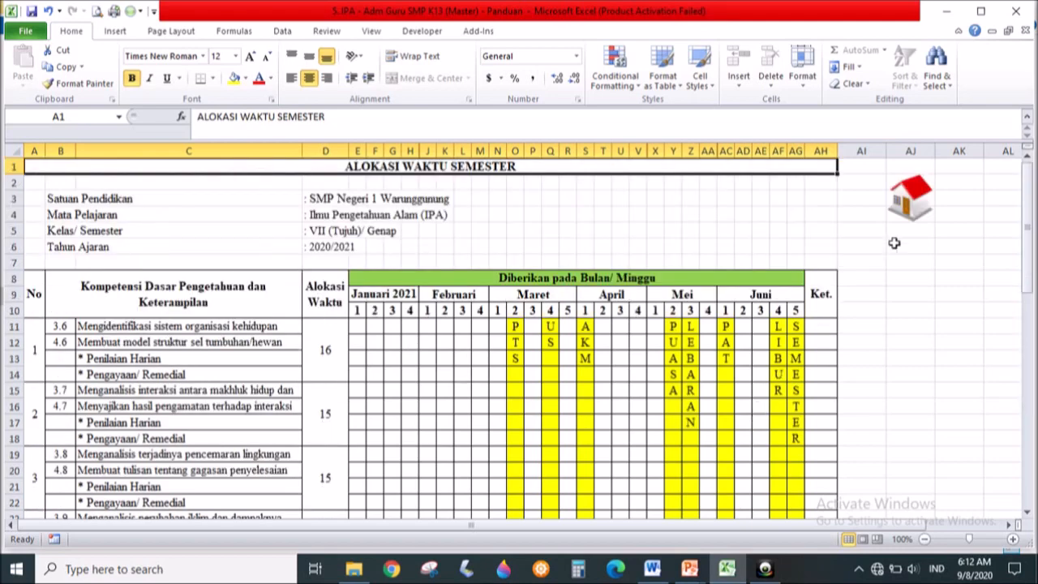
# Step: Return to the home sheet and open the semester 1 KKM Pengetahuan sheet to look over its criteria table
pyautogui.click(911, 204)
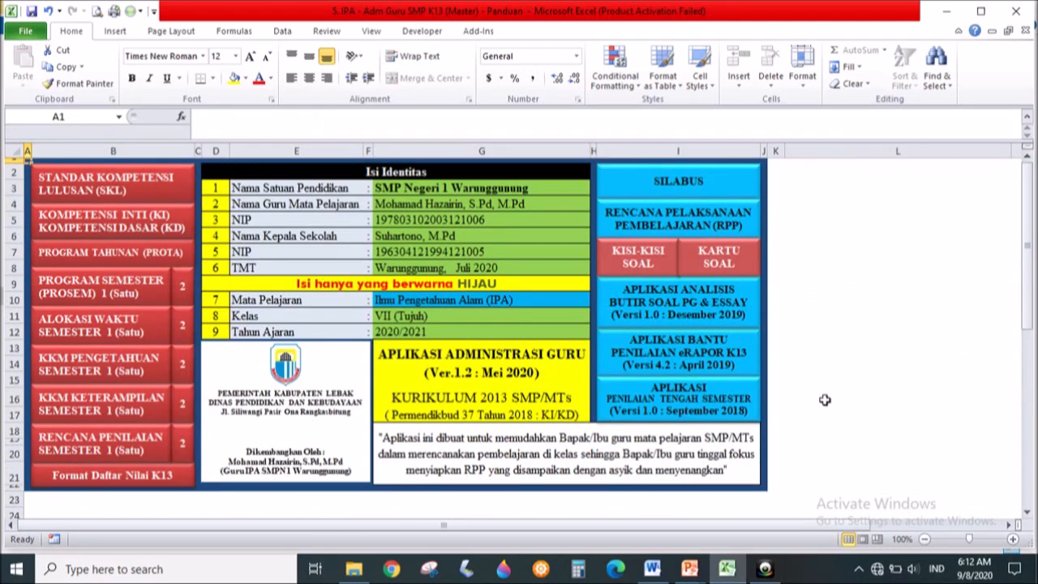
pyautogui.click(89, 366)
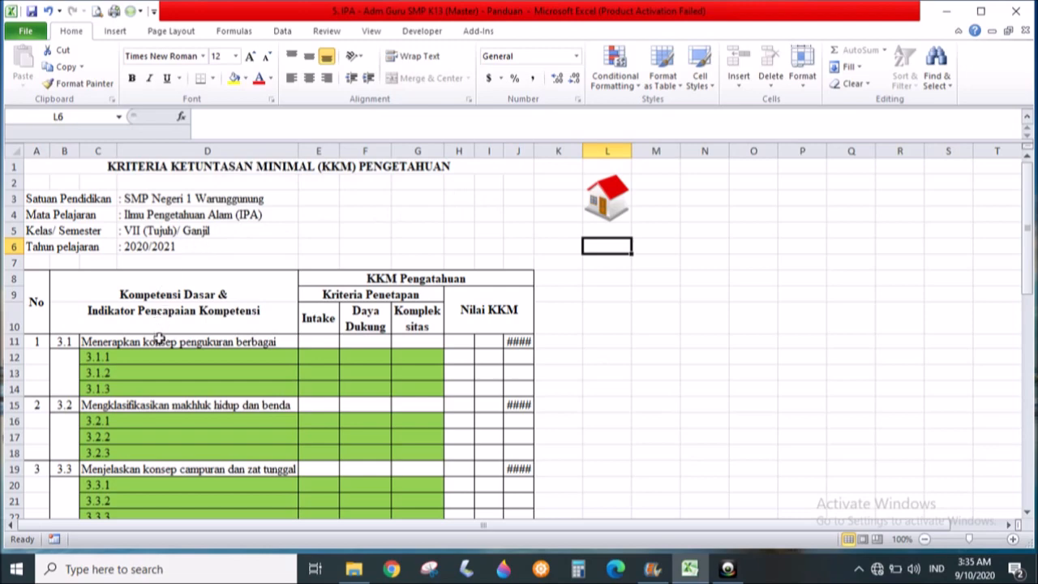
pyautogui.scroll(-14, 159, 341)
pyautogui.scroll(14, 159, 341)
# Step: Enter a, b and c as the indicators 3.1.1 to 3.1.3 in D12:D14
pyautogui.click(214, 356)
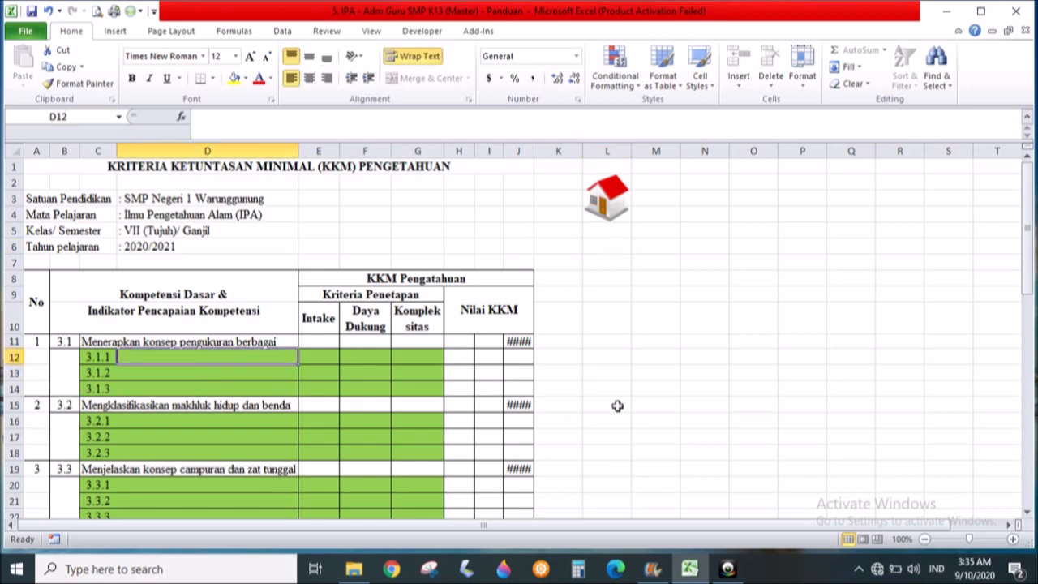
pyautogui.write('a')
pyautogui.press('Return')
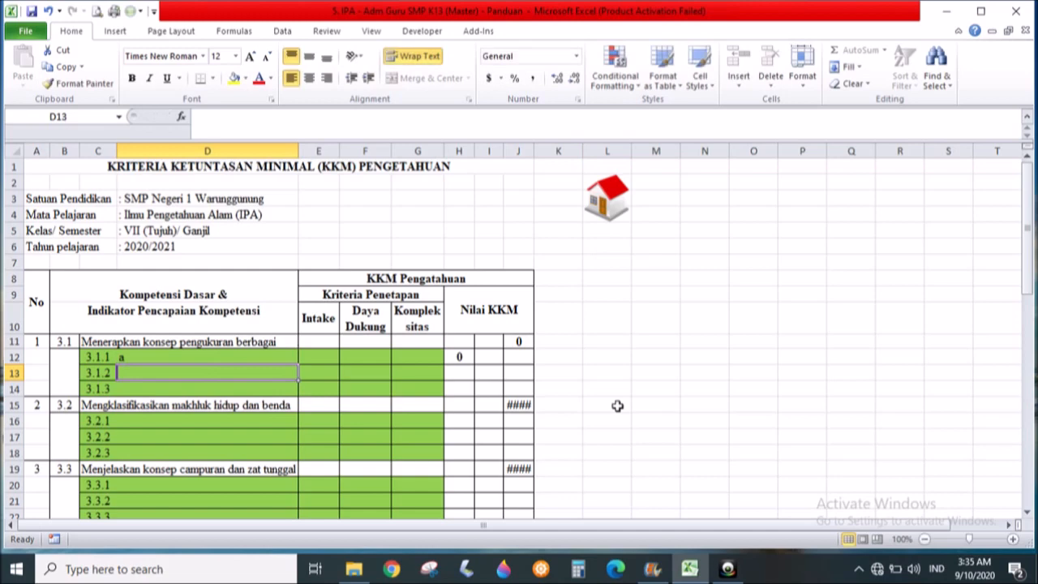
pyautogui.write('b')
pyautogui.press('Return')
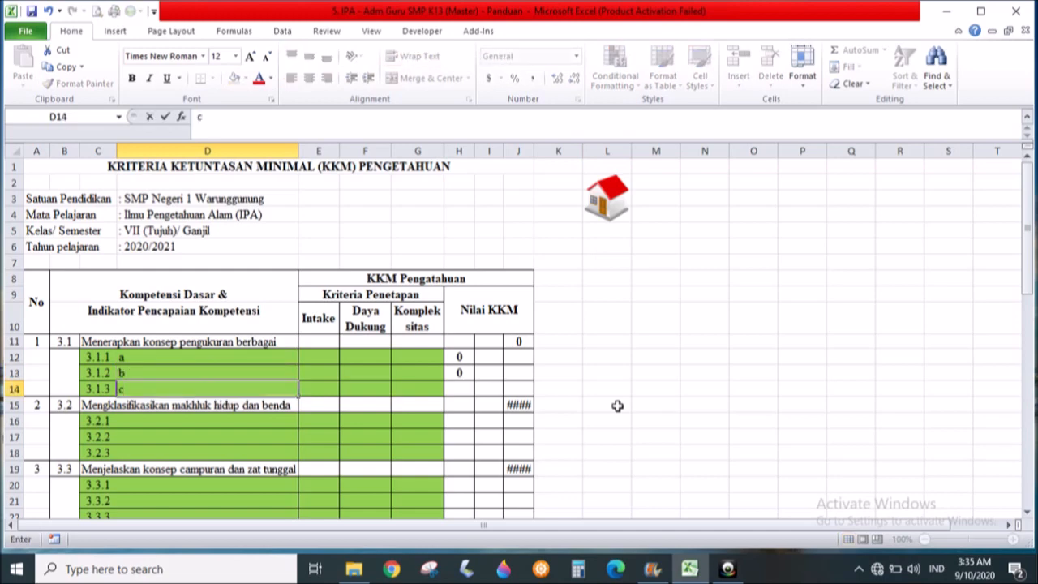
pyautogui.write('c')
pyautogui.press('Tab')
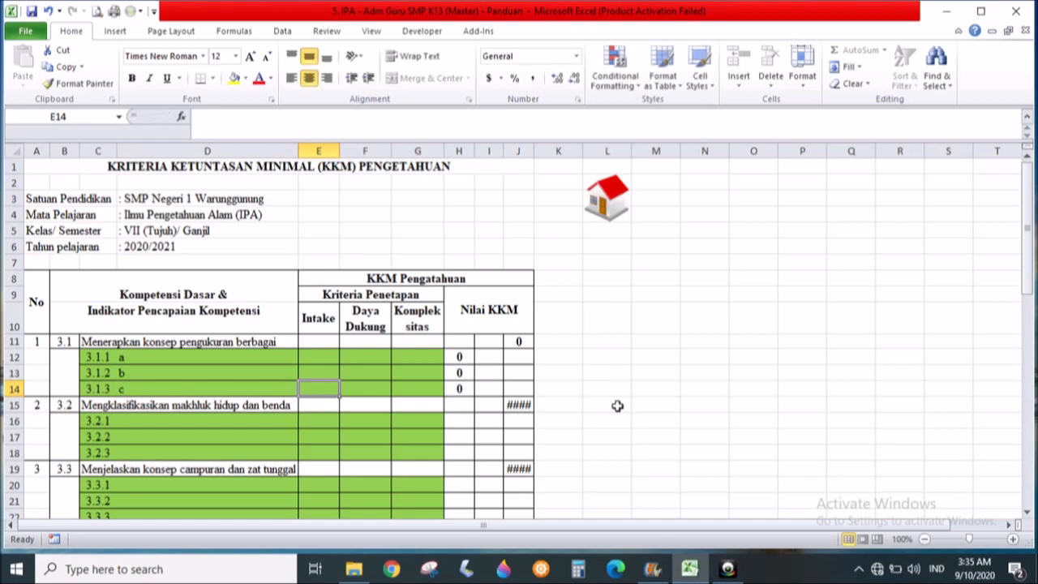
# Step: Rate indicator 3.1.1 in row 12 with Intake 2, Daya Dukung 3 and Kompleksitas 1
pyautogui.press('Up')
pyautogui.press('Up')
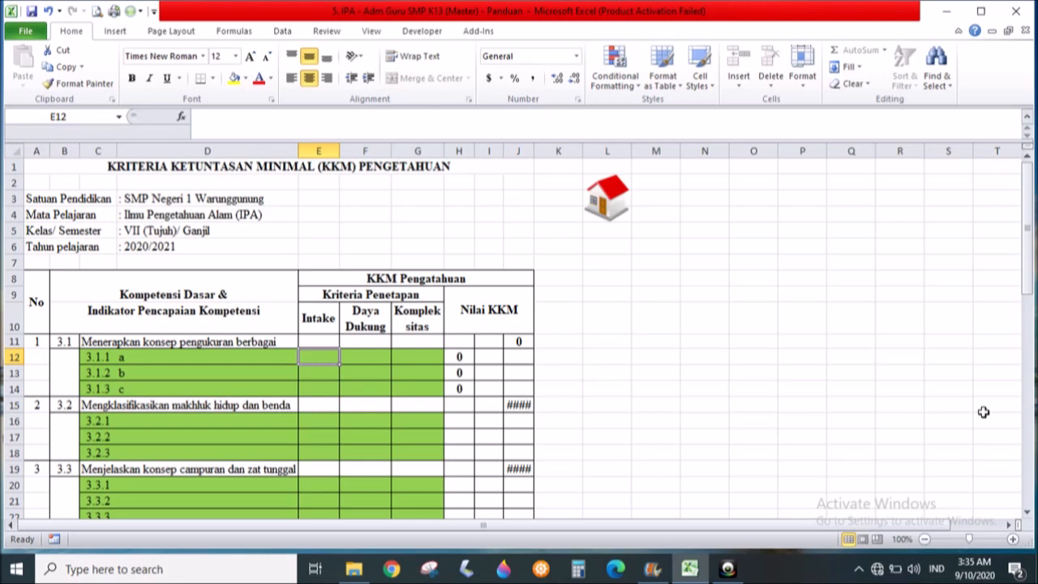
pyautogui.write('2')
pyautogui.press('Tab')
pyautogui.write('3')
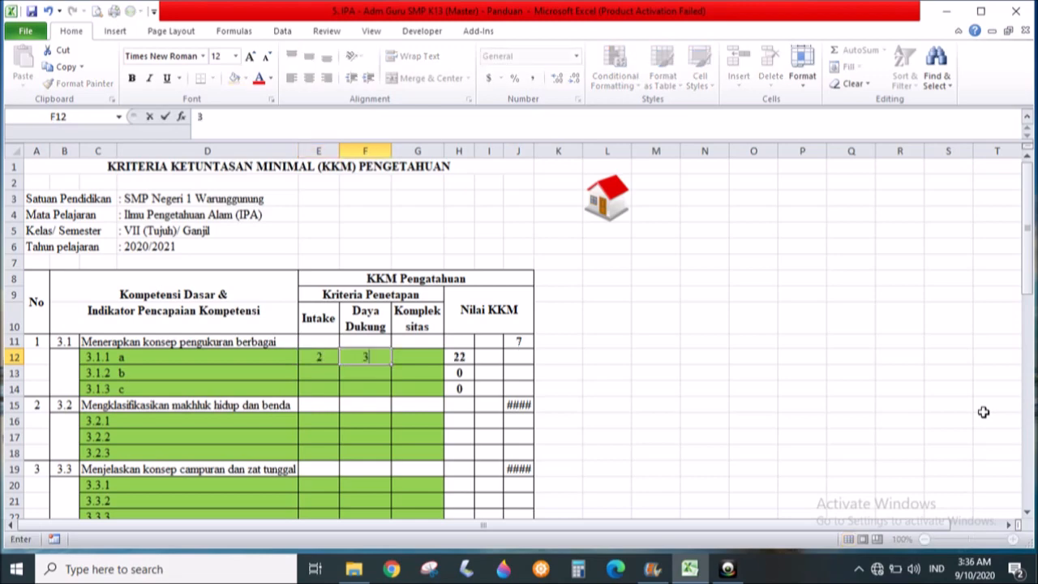
pyautogui.press('Tab')
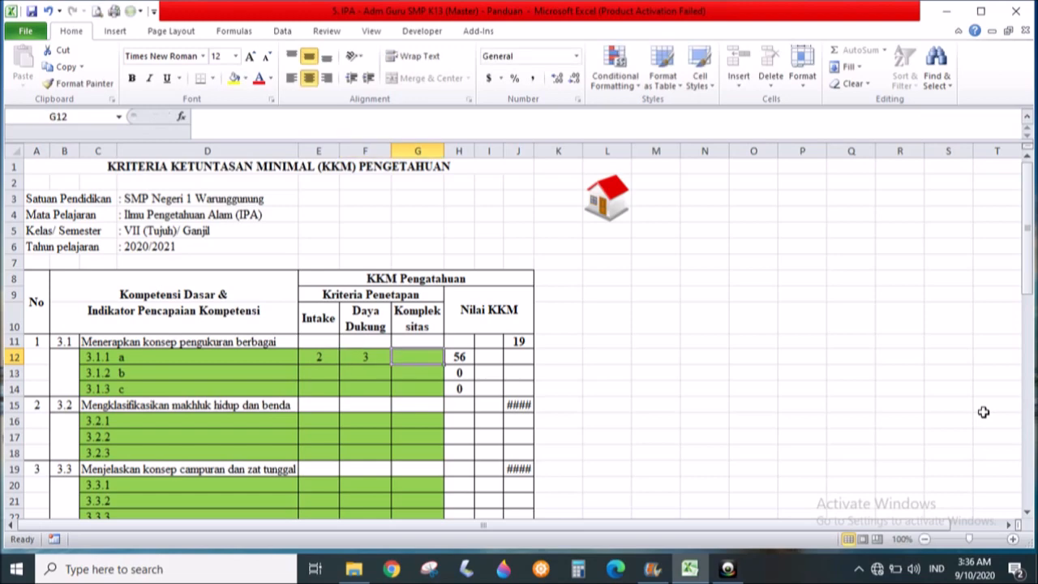
pyautogui.write('1')
pyautogui.press('Return')
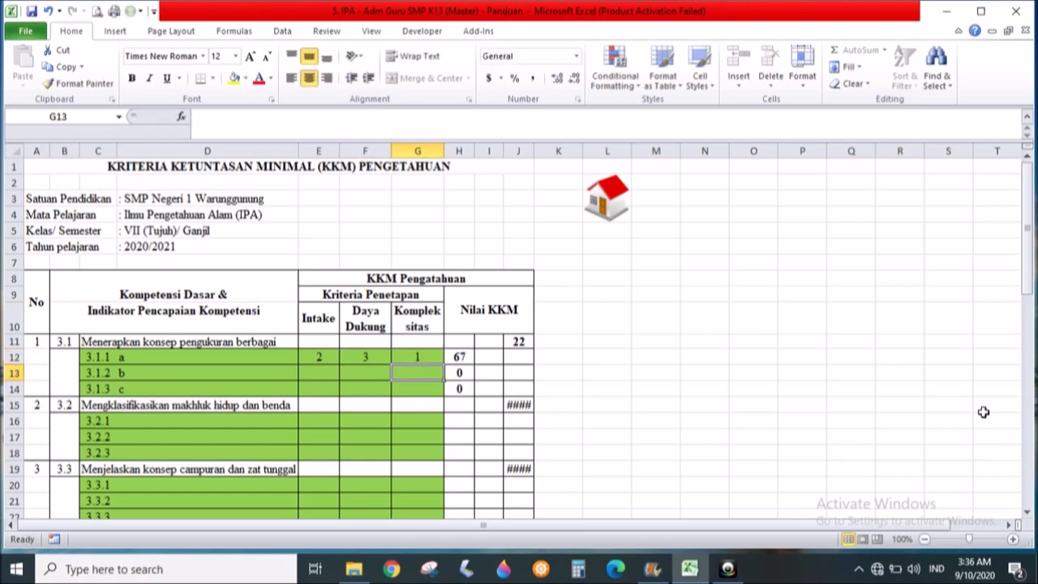
# Step: Enter the Intake, Daya Dukung and Kompleksitas ratings 2, 2, 3 for indicator 3.1.2 and 2, 2, 1 for indicator 3.1.3
pyautogui.press('Right')
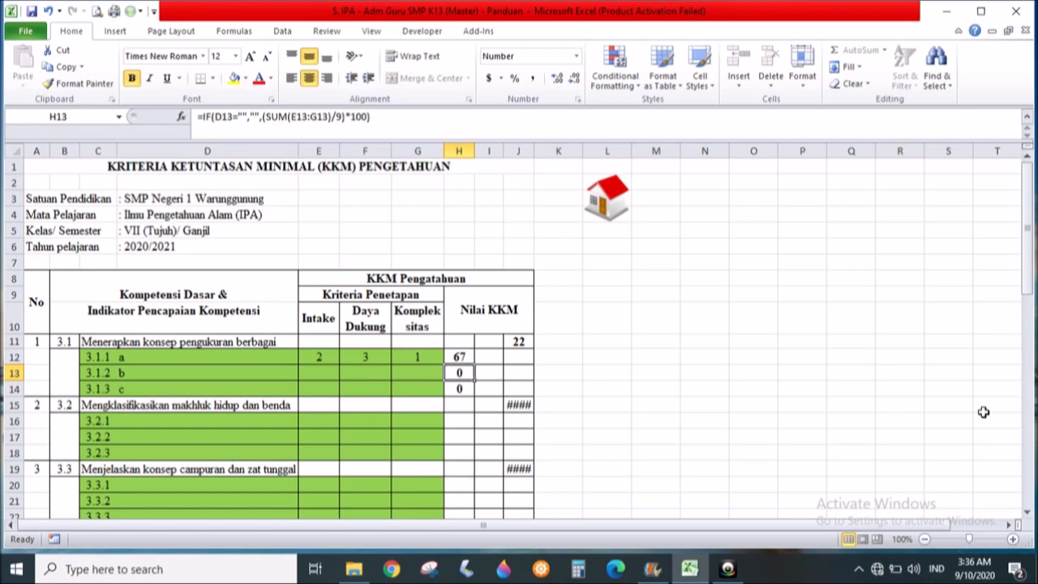
pyautogui.press('Left')
pyautogui.press('Left')
pyautogui.press('Left')
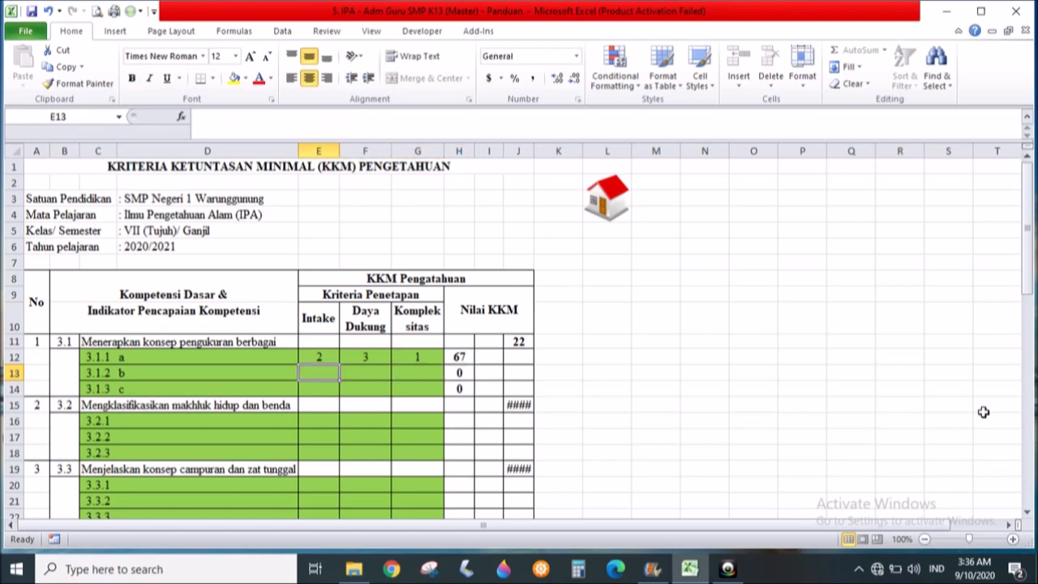
pyautogui.write('2\t2\t3 2\t2\t1')
pyautogui.hotkey('shift', 'Tab')
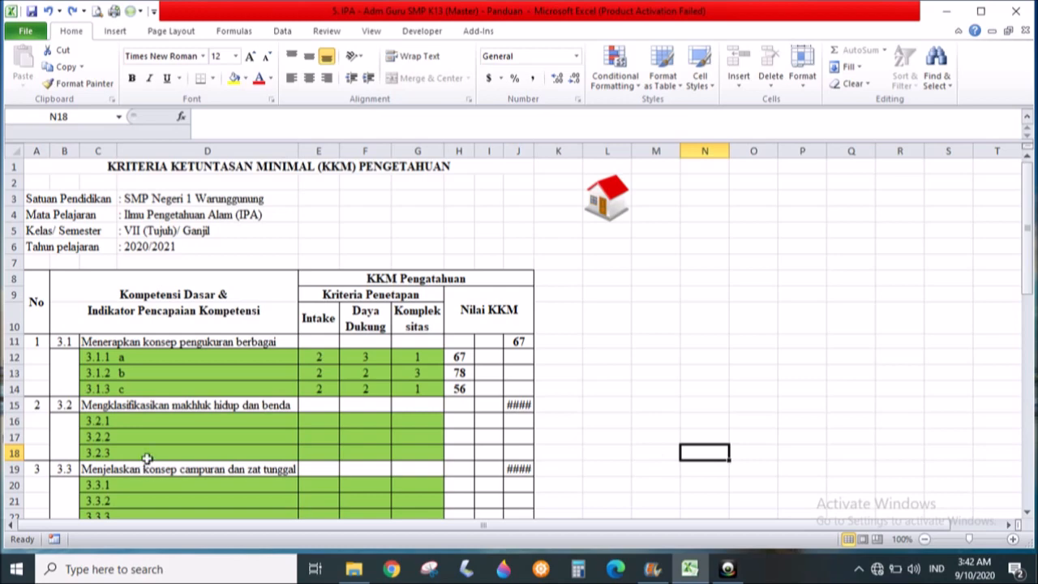
# Step: Insert an additional sheet row at row 18 among the indicators of competency 3.2
pyautogui.click(215, 448)
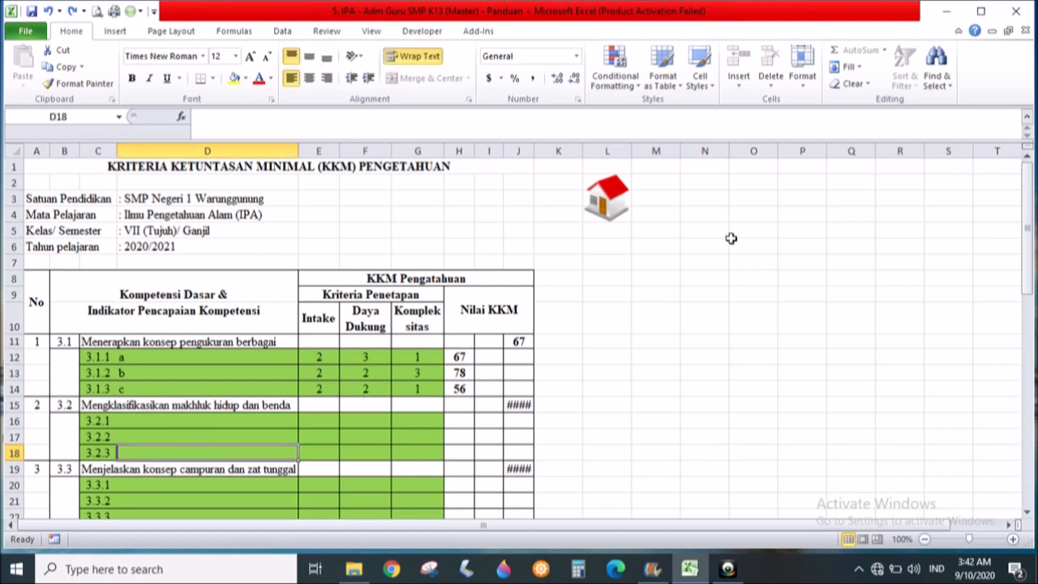
pyautogui.click(741, 86)
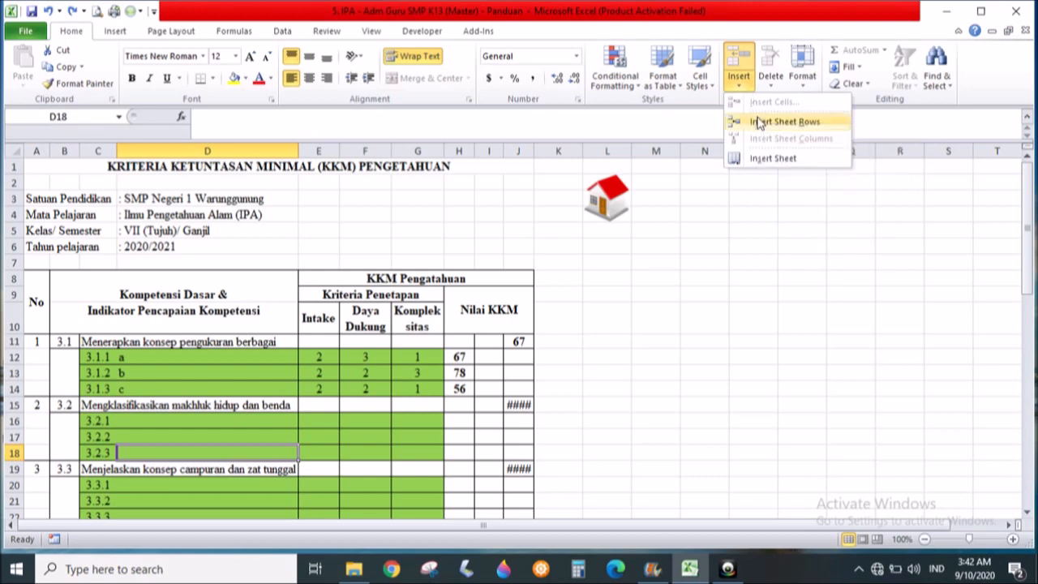
pyautogui.click(758, 123)
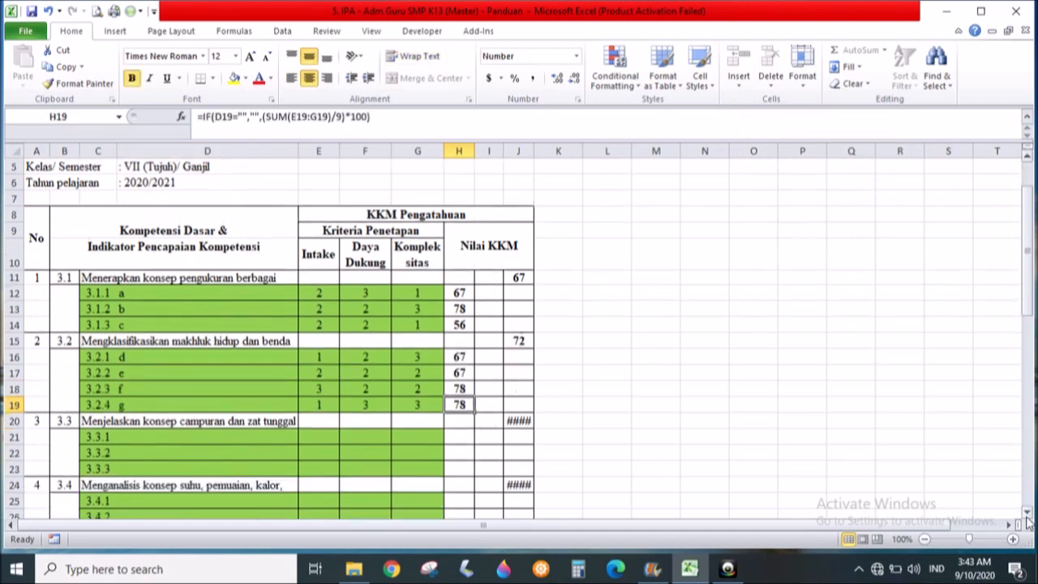
# Step: Enter h and i as the indicators 3.3.1 and 3.3.2 in D21:D22
pyautogui.scroll(-5, 1027, 519)
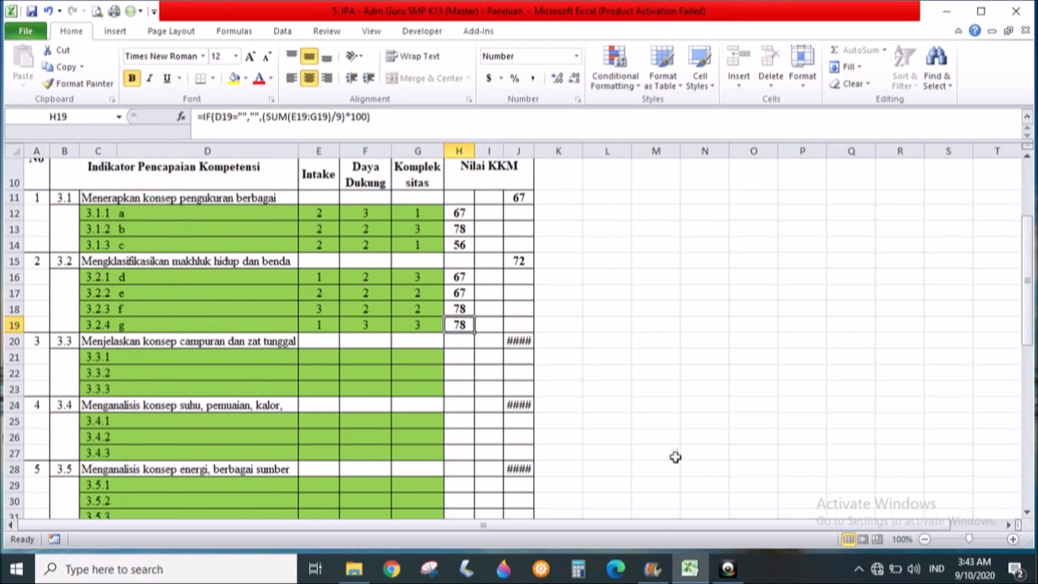
pyautogui.click(228, 357)
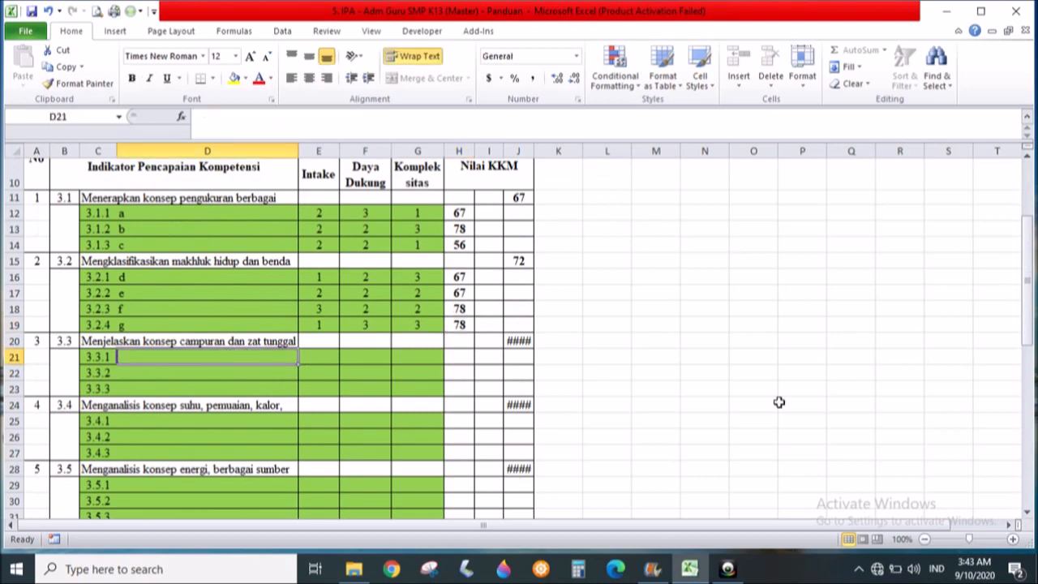
pyautogui.write('h')
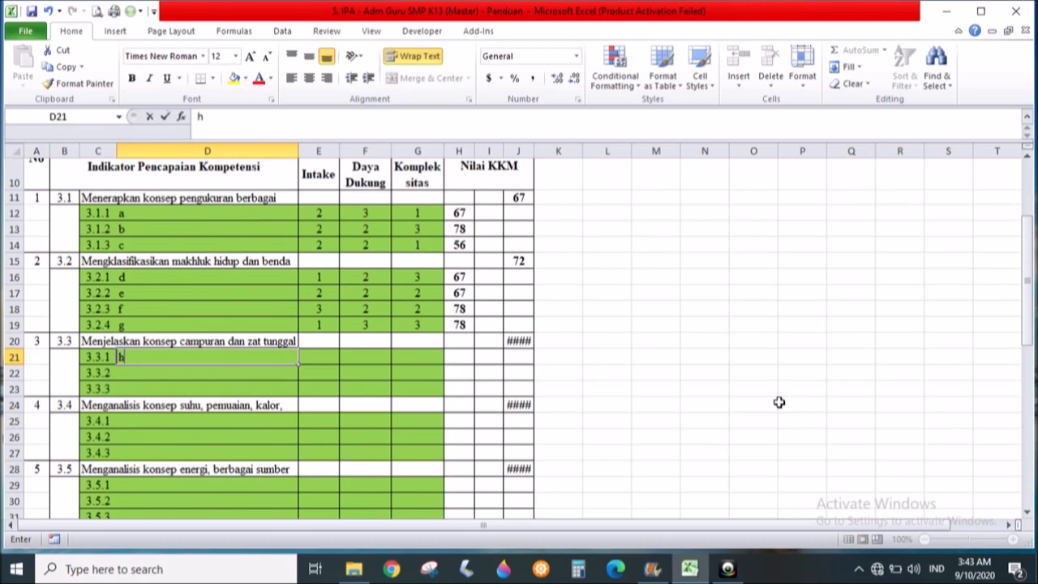
pyautogui.press('Return')
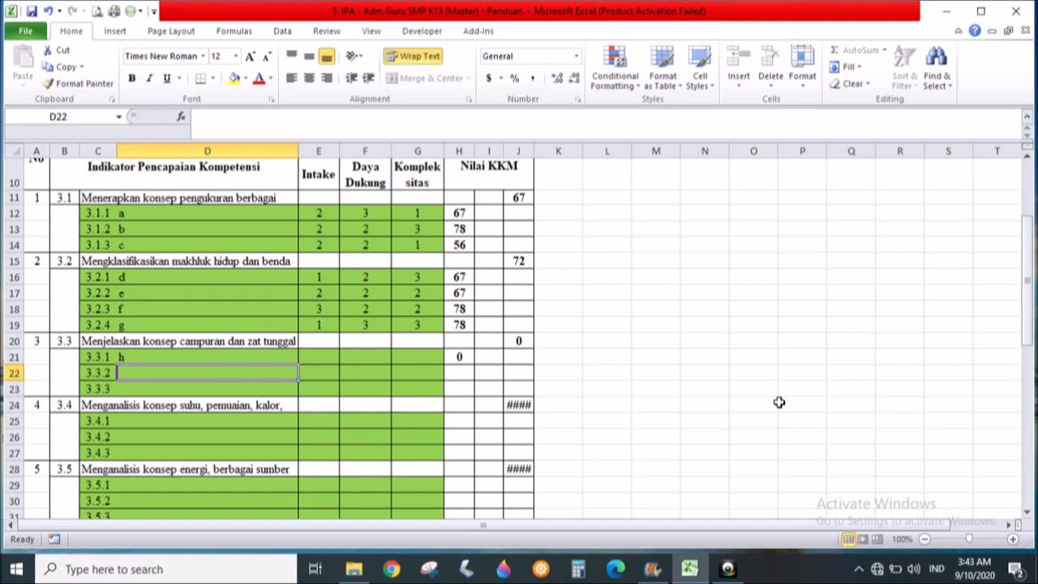
pyautogui.write('i')
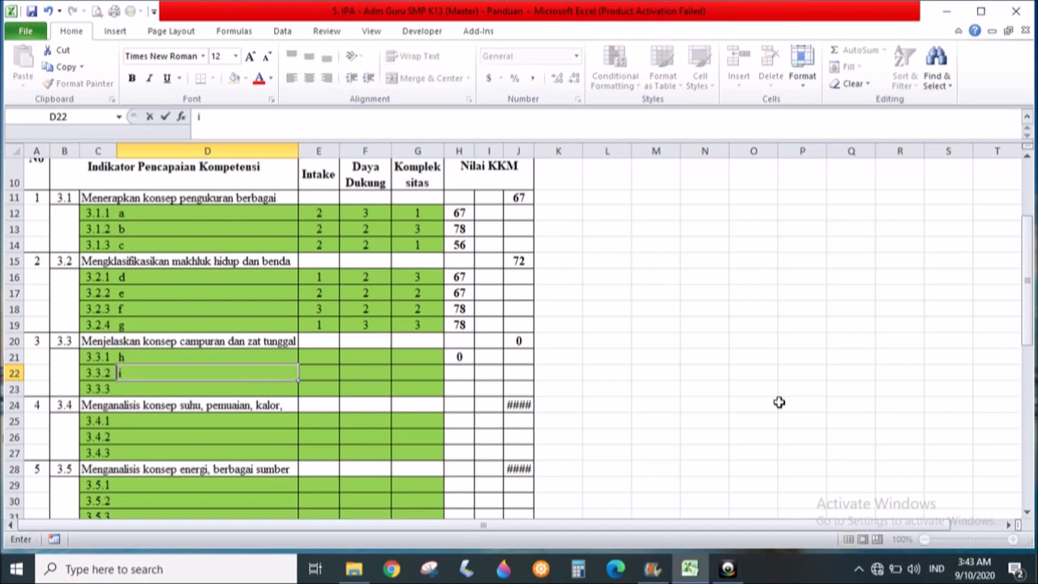
pyautogui.press('Return')
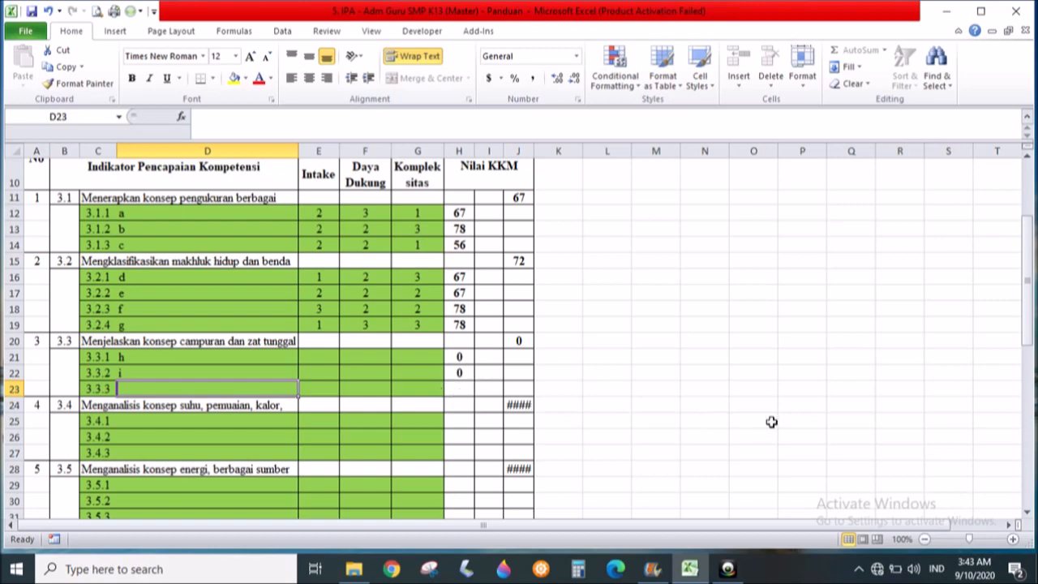
pyautogui.press('Right')
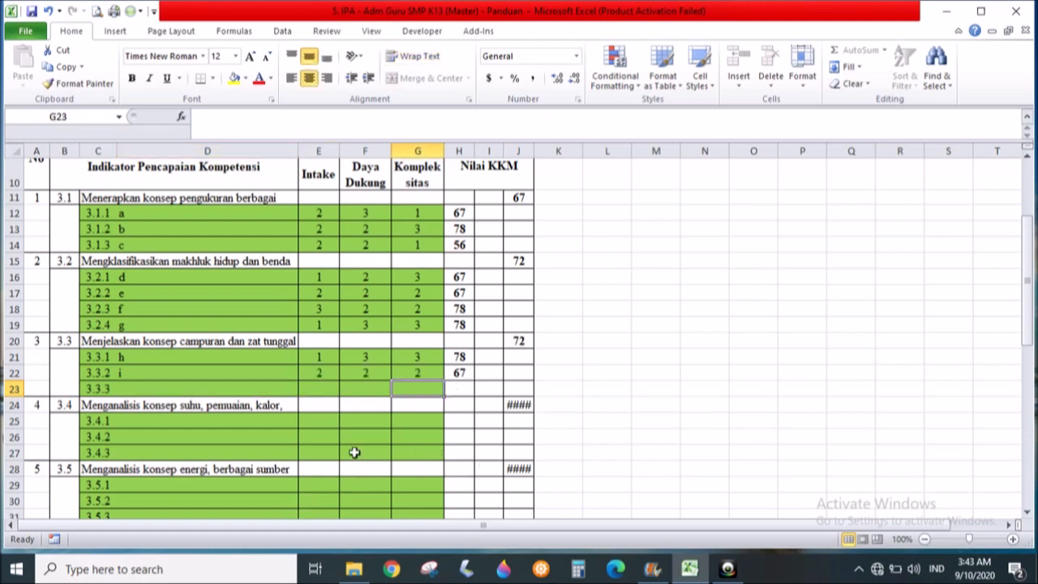
# Step: Review the semester 1 KKM Pengetahuan table down to the signature block and the unused competency rows, cancelling the pending copy
pyautogui.click(1026, 509)
pyautogui.click(1026, 509)
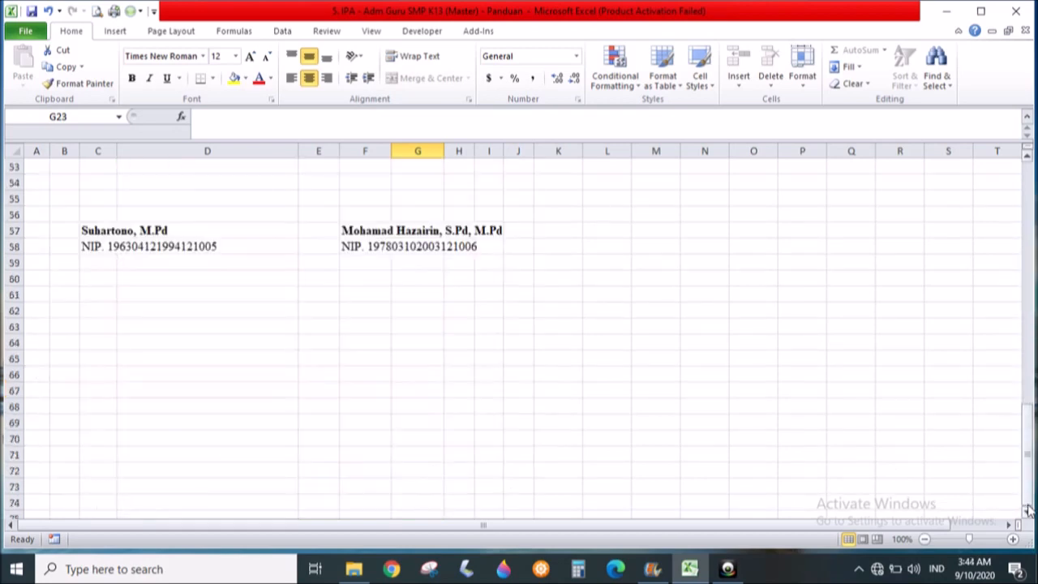
pyautogui.click(1026, 158)
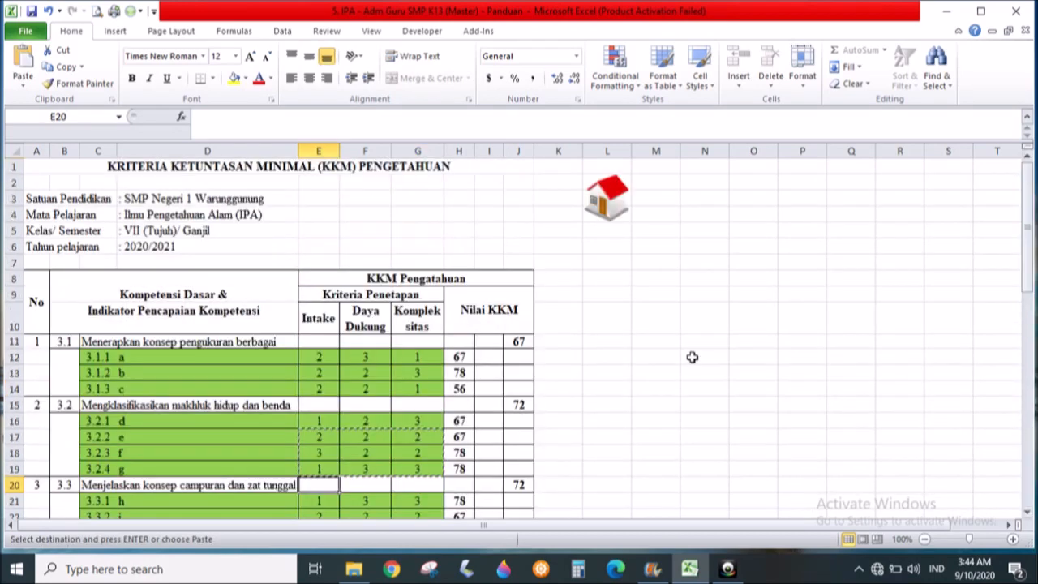
pyautogui.click(692, 356)
pyautogui.press('Escape')
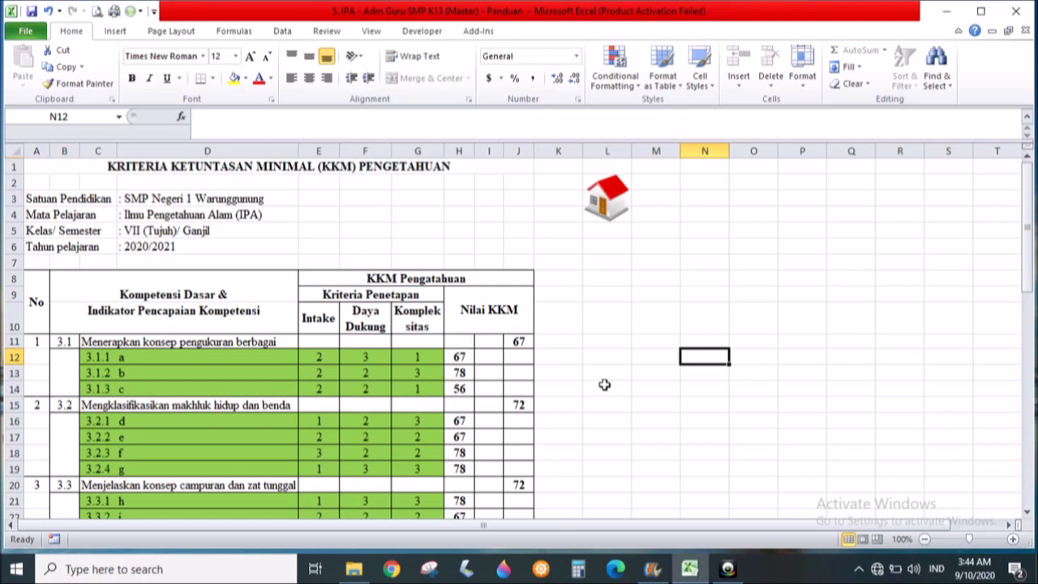
pyautogui.scroll(-14, 604, 384)
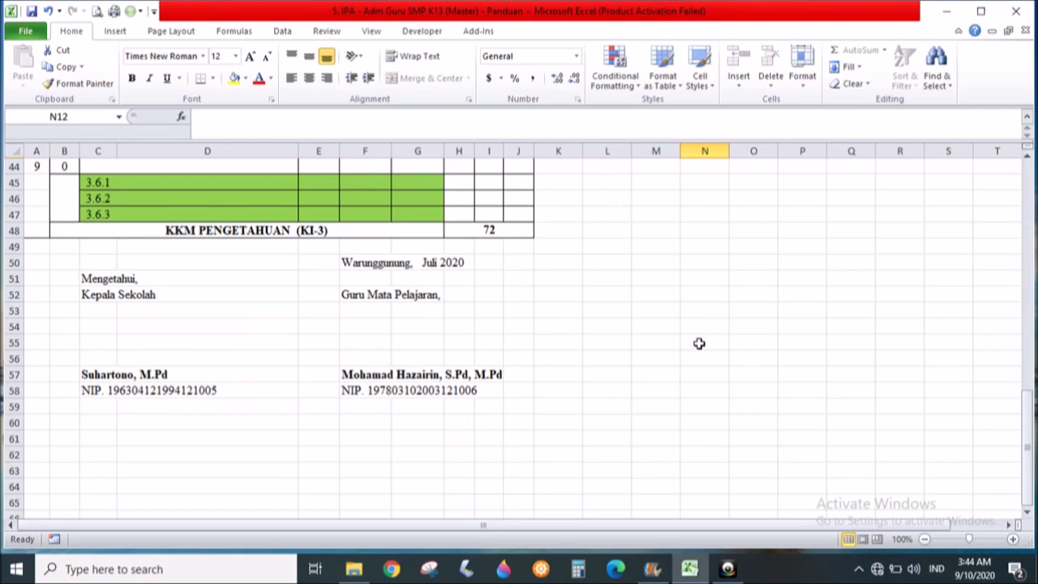
pyautogui.scroll(7, 699, 343)
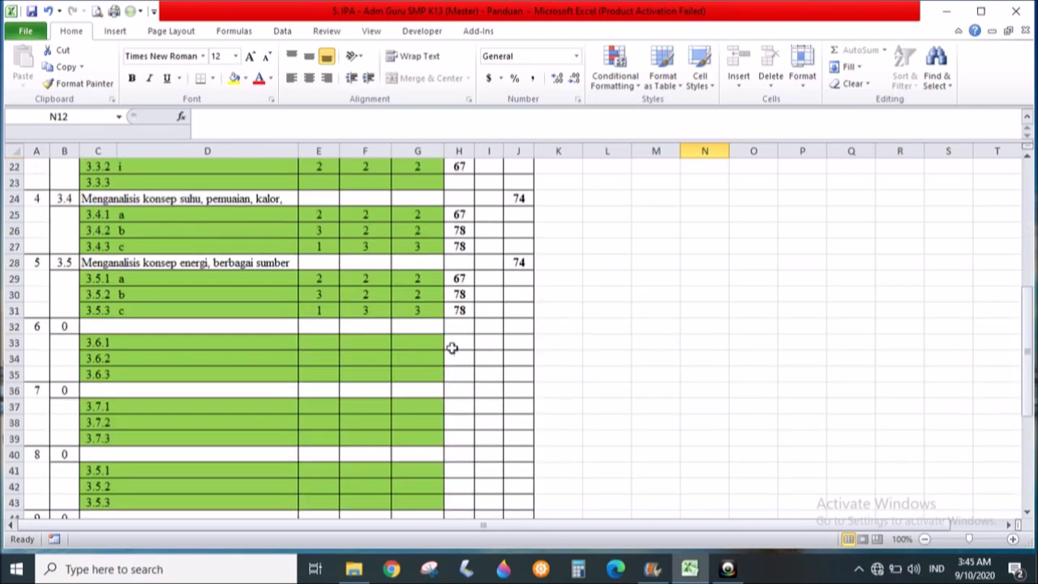
pyautogui.moveTo(508, 325); pyautogui.dragTo(513, 451)
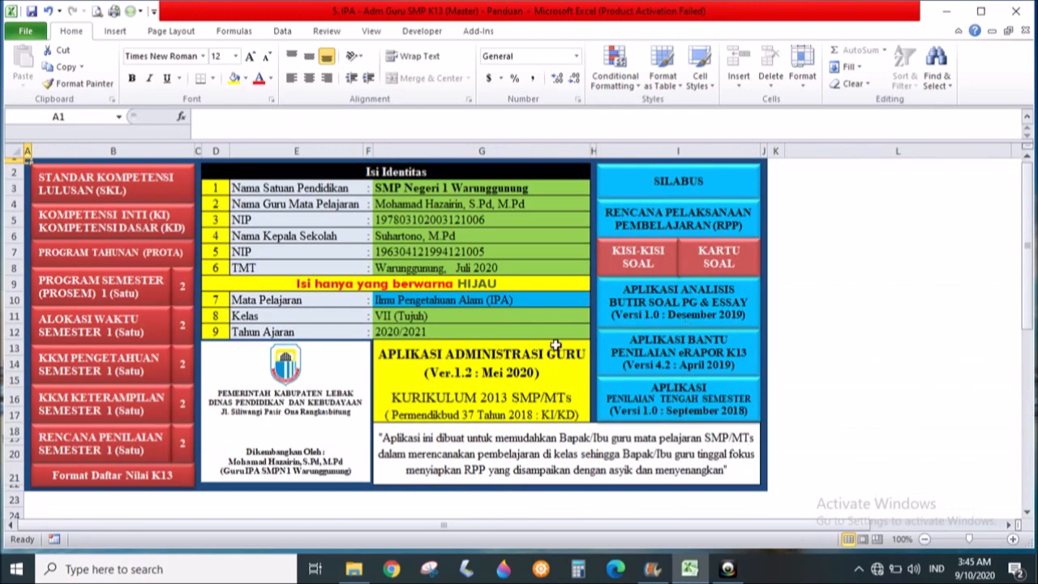
# Step: View the semester 2 KKM Pengetahuan sheet and the KKM Keterampilan sheets for semesters 1 and 2 from the home sheet
pyautogui.click(184, 367)
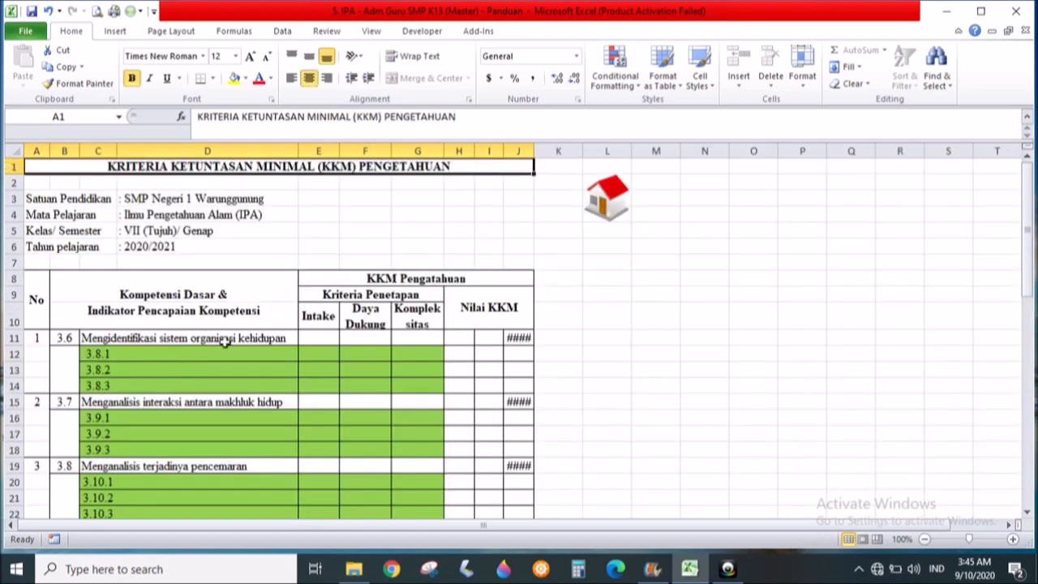
pyautogui.click(591, 215)
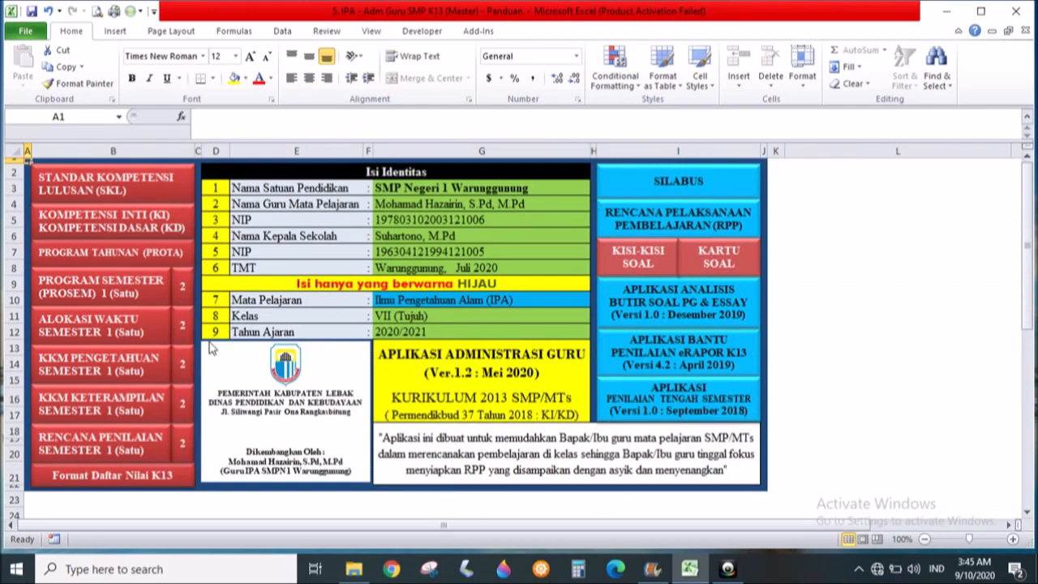
pyautogui.click(129, 403)
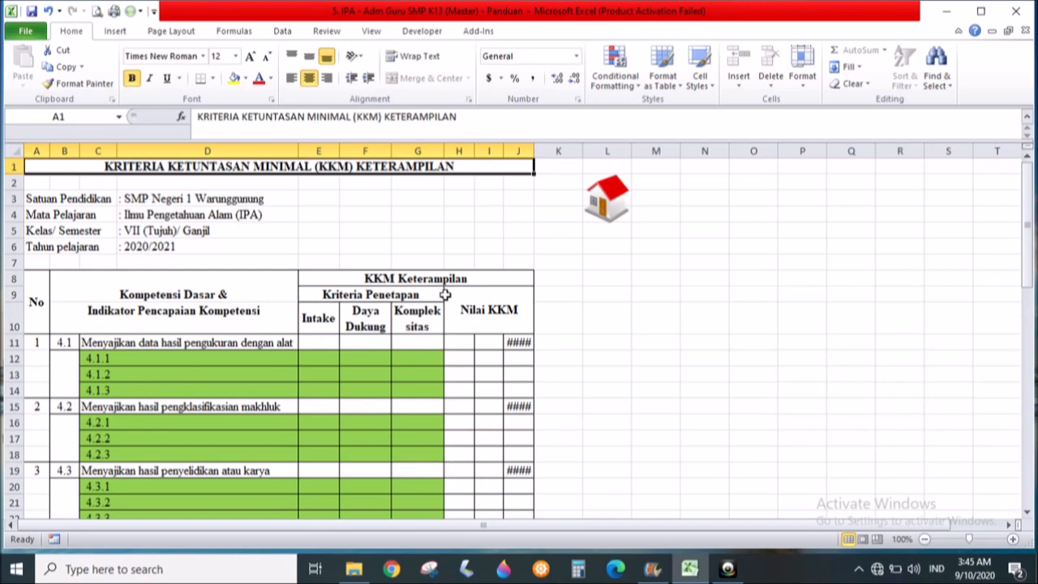
pyautogui.click(609, 216)
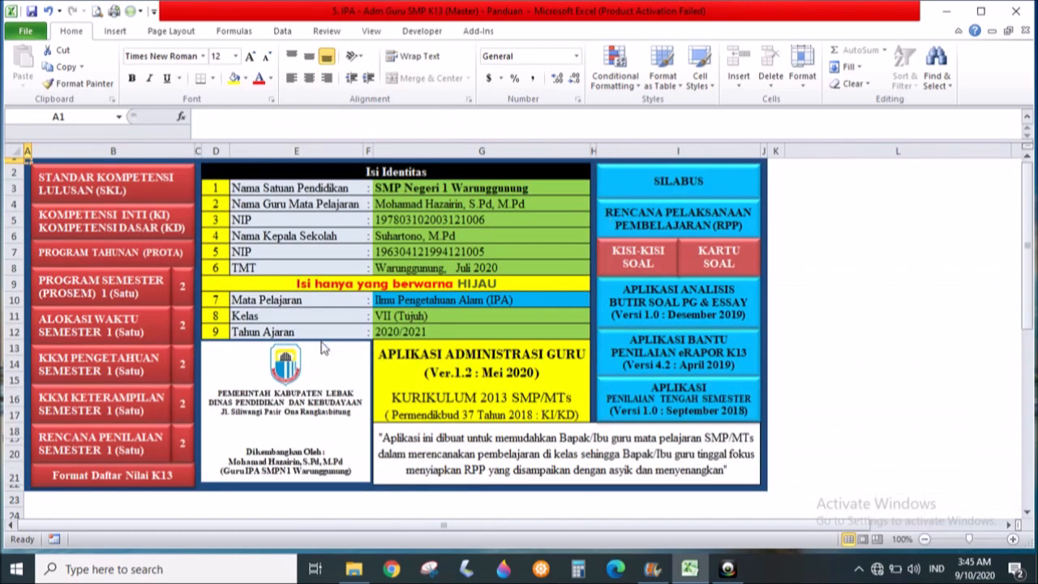
pyautogui.click(185, 416)
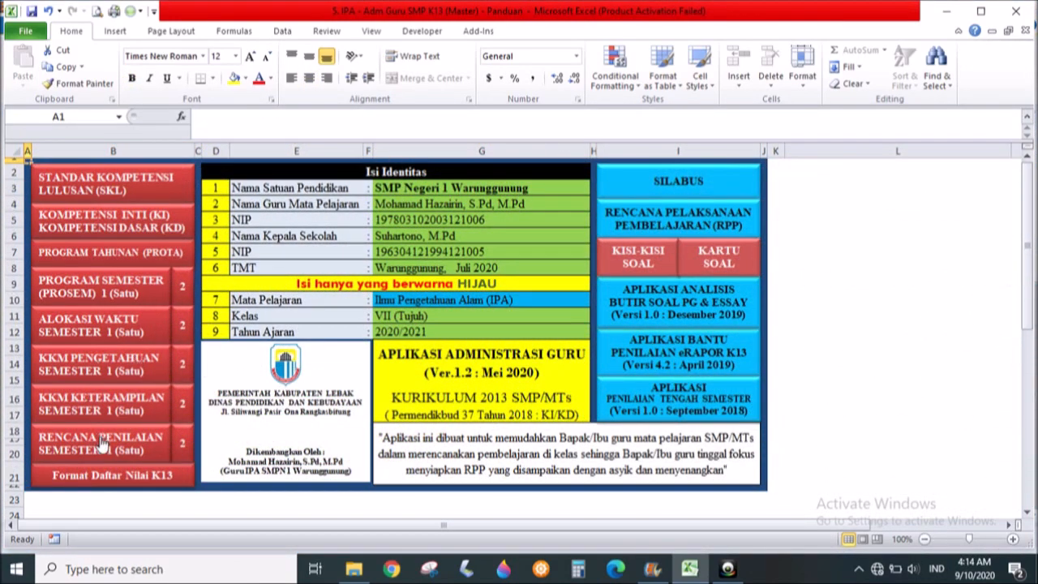
# Step: In the semester 1 Rencana Penilaian sheet, copy the √ symbol into Tes Tulis and Penugasan for competency 3.1
pyautogui.click(102, 441)
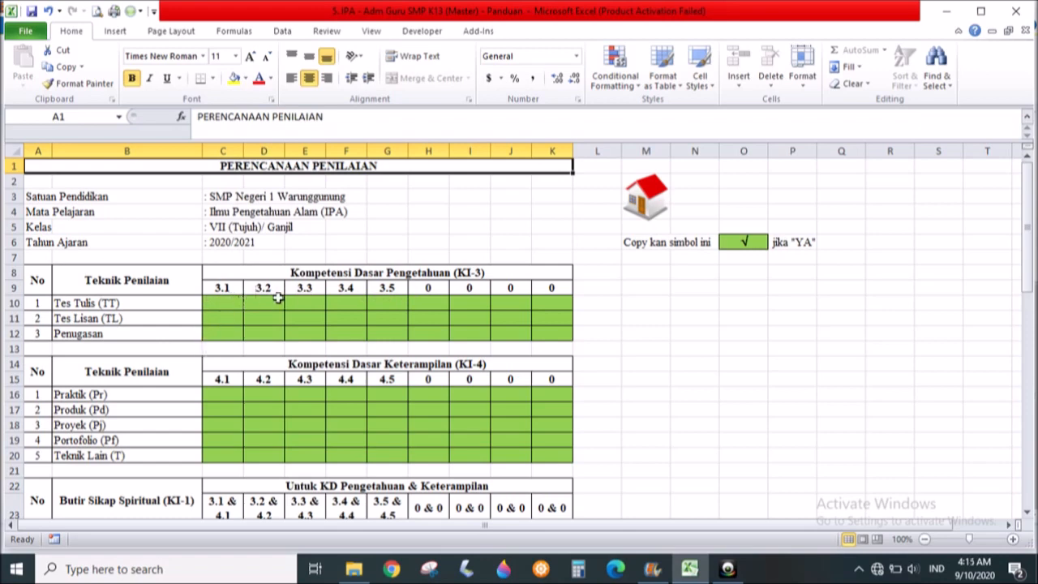
pyautogui.click(747, 245)
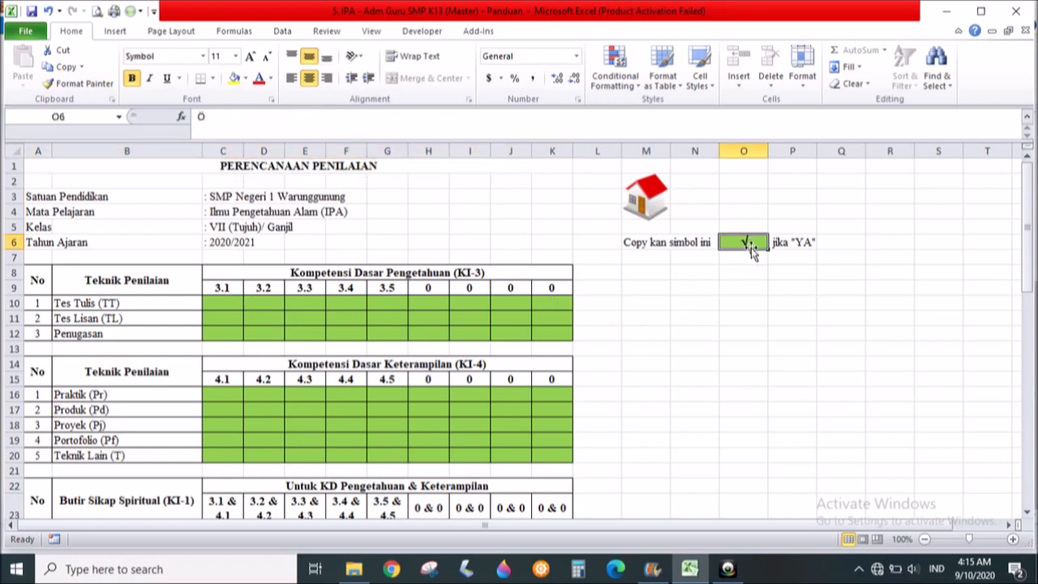
pyautogui.hotkey('ctrl', 'c')
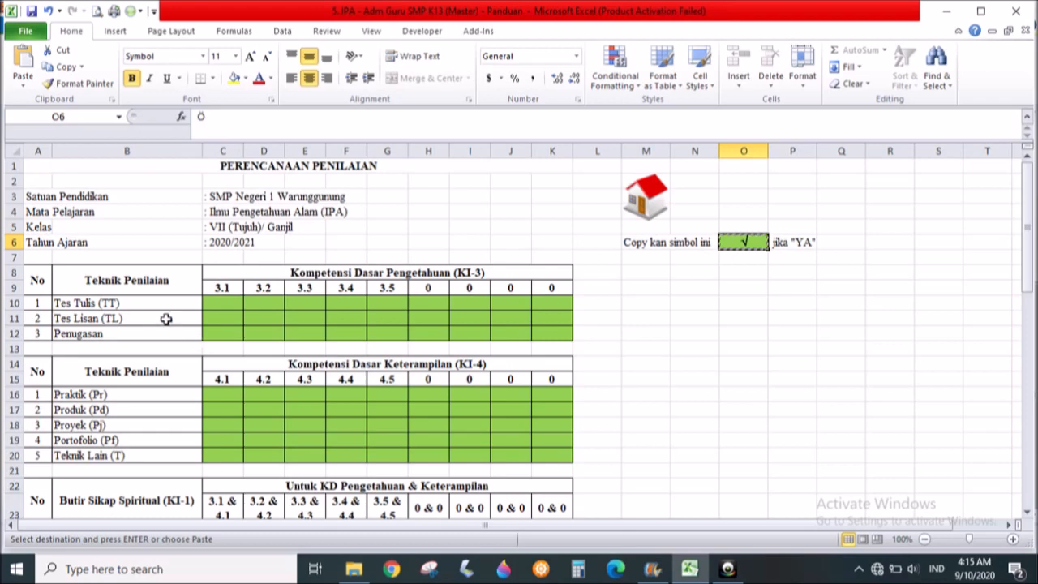
pyautogui.click(224, 304)
pyautogui.hotkey('ctrl', 'v')
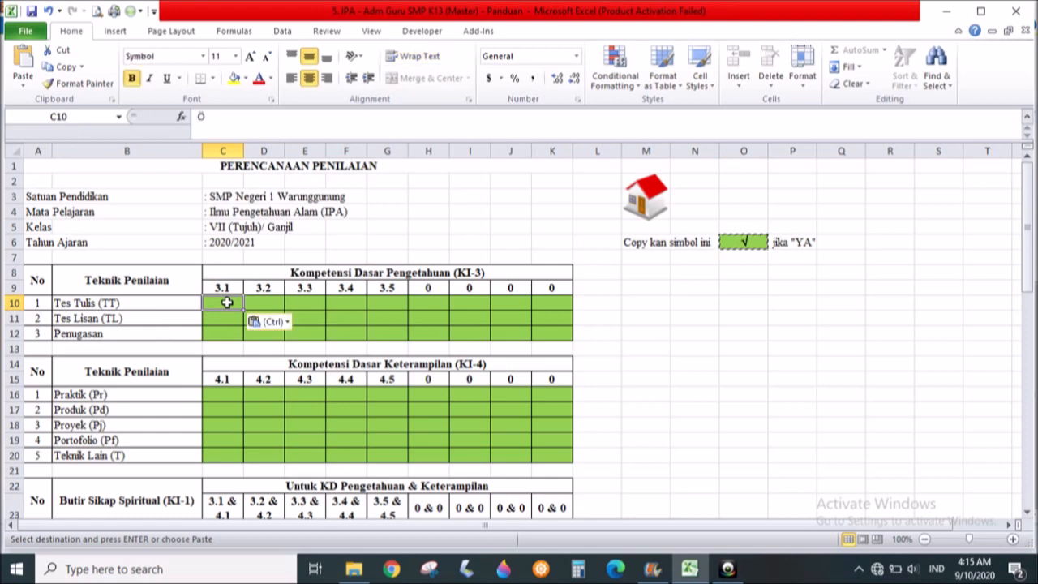
pyautogui.click(229, 331)
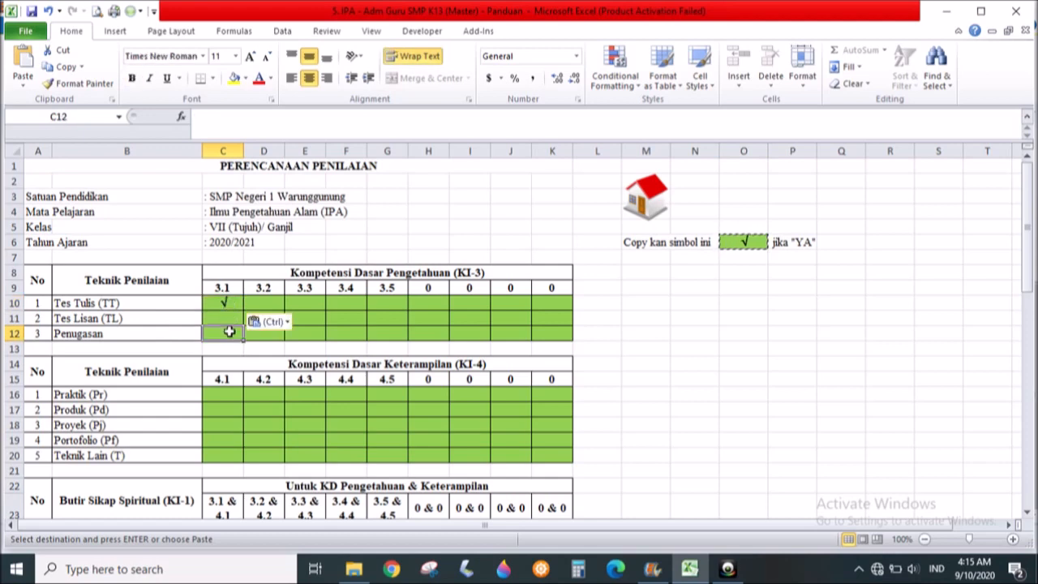
pyautogui.hotkey('ctrl', 'v')
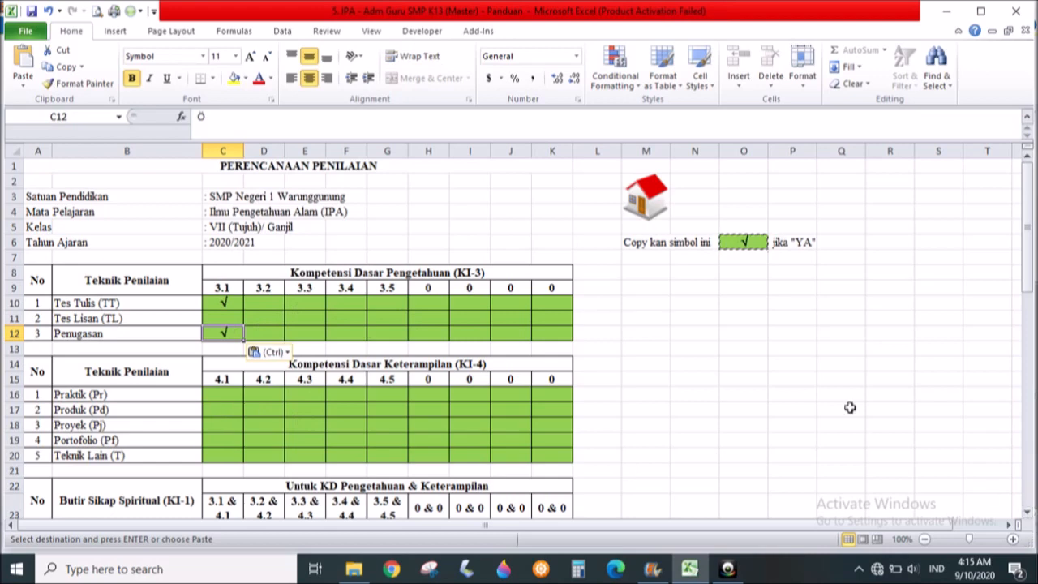
# Step: Hide the unused competency columns H to K in the semester 1 Perencanaan Penilaian sheet and check the tables below
pyautogui.scroll(-7, 843, 407)
pyautogui.scroll(7, 653, 373)
pyautogui.click(635, 322)
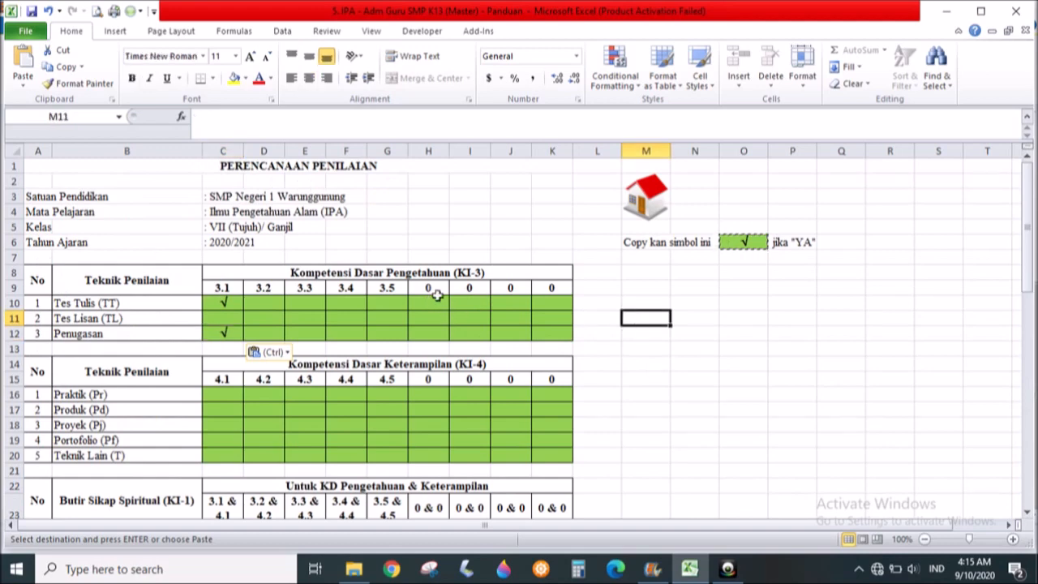
pyautogui.click(436, 292)
pyautogui.moveTo(436, 291); pyautogui.dragTo(542, 288)
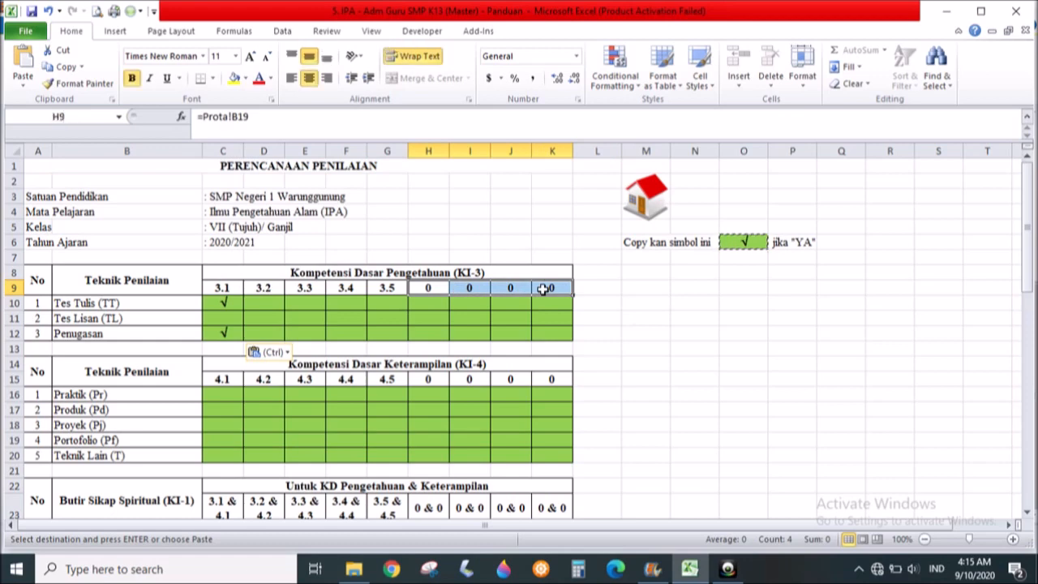
pyautogui.click(802, 71)
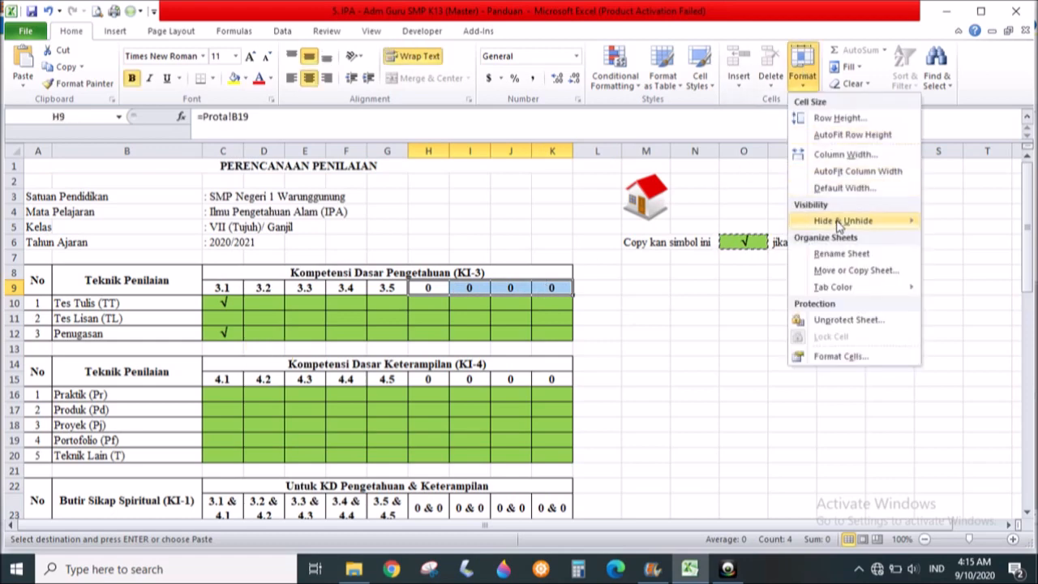
pyautogui.moveTo(907, 220)
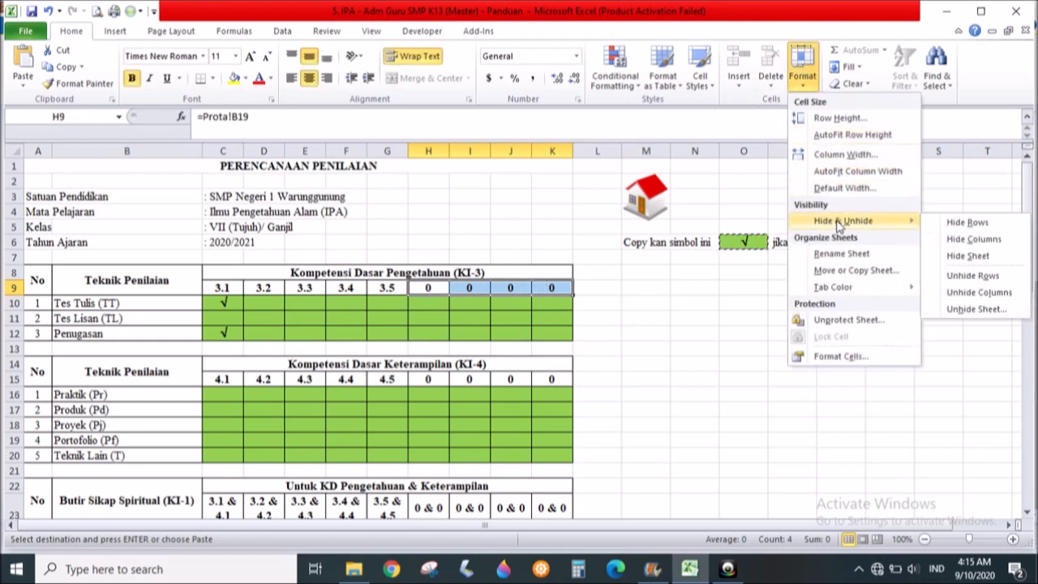
pyautogui.click(957, 238)
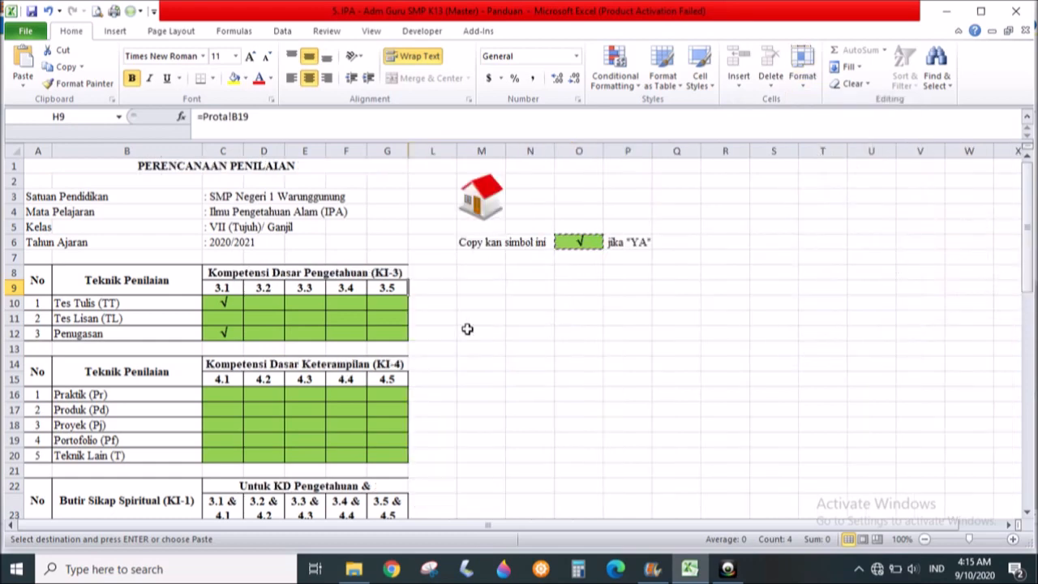
pyautogui.scroll(-7, 467, 328)
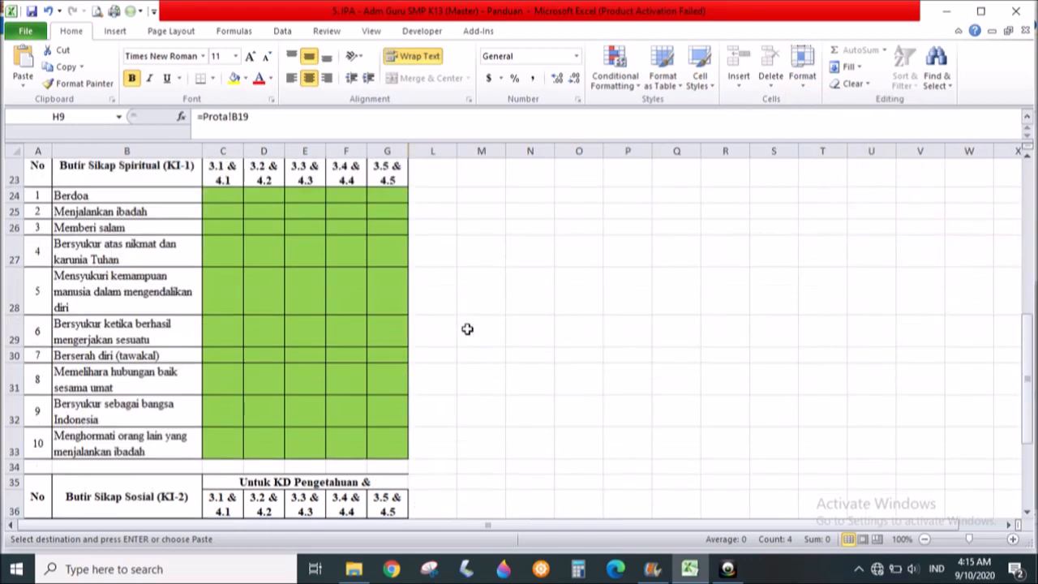
pyautogui.scroll(-5, 467, 328)
pyautogui.scroll(12, 467, 328)
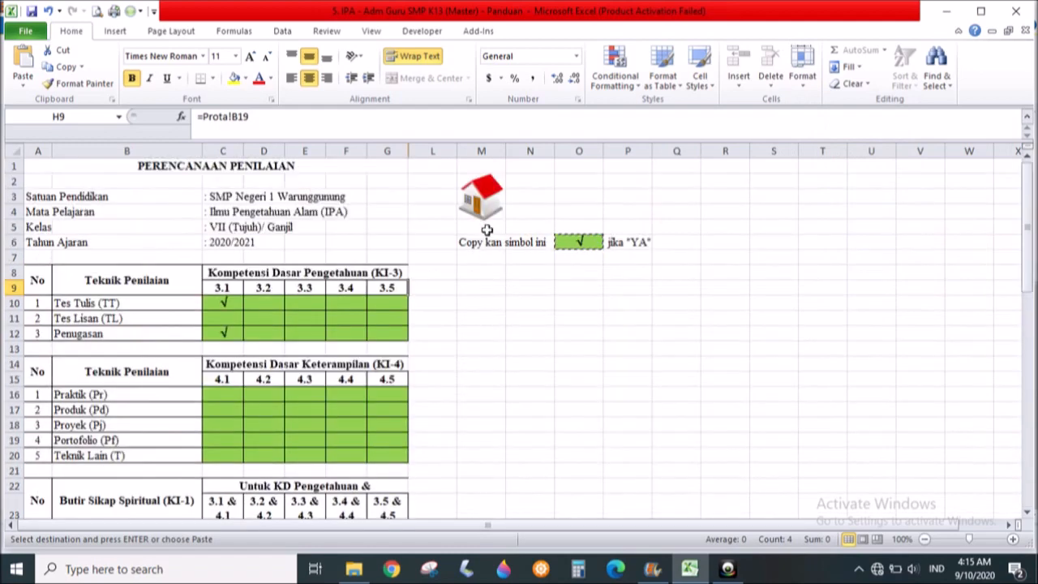
# Step: View the semester 2 Rencana Penilaian sheet and return to the home sheet
pyautogui.click(484, 203)
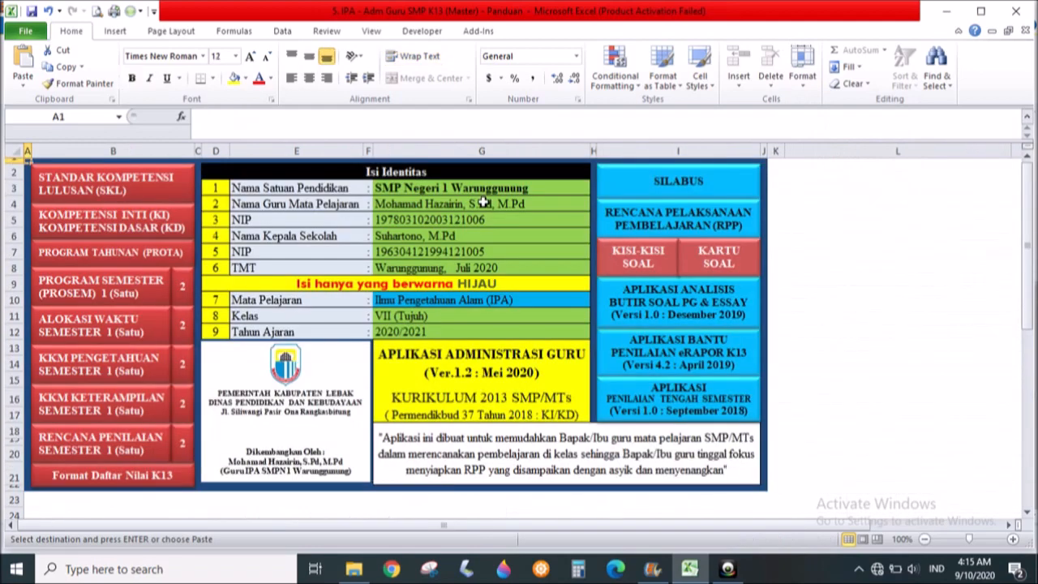
pyautogui.click(185, 440)
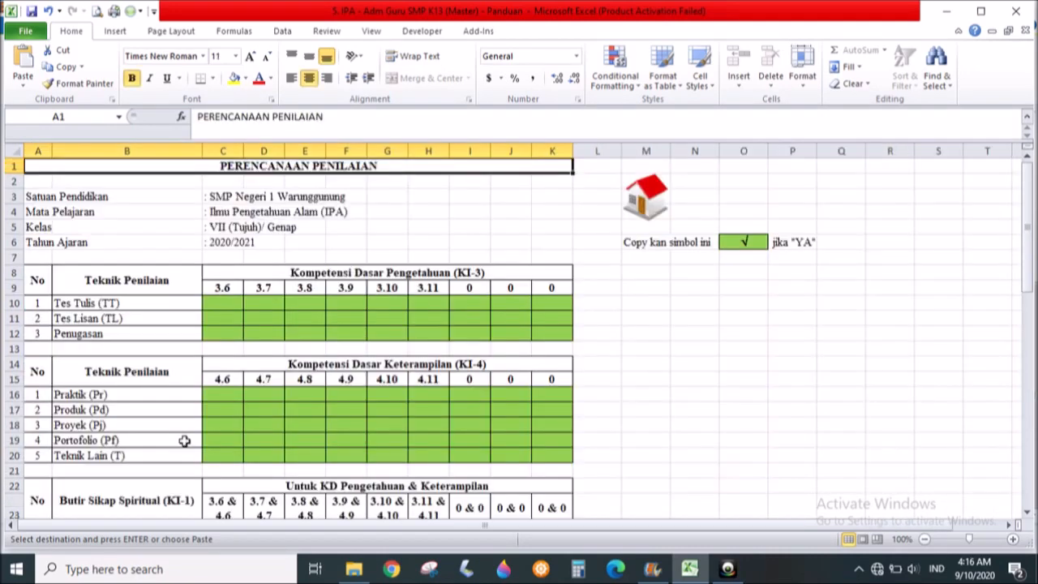
pyautogui.click(653, 213)
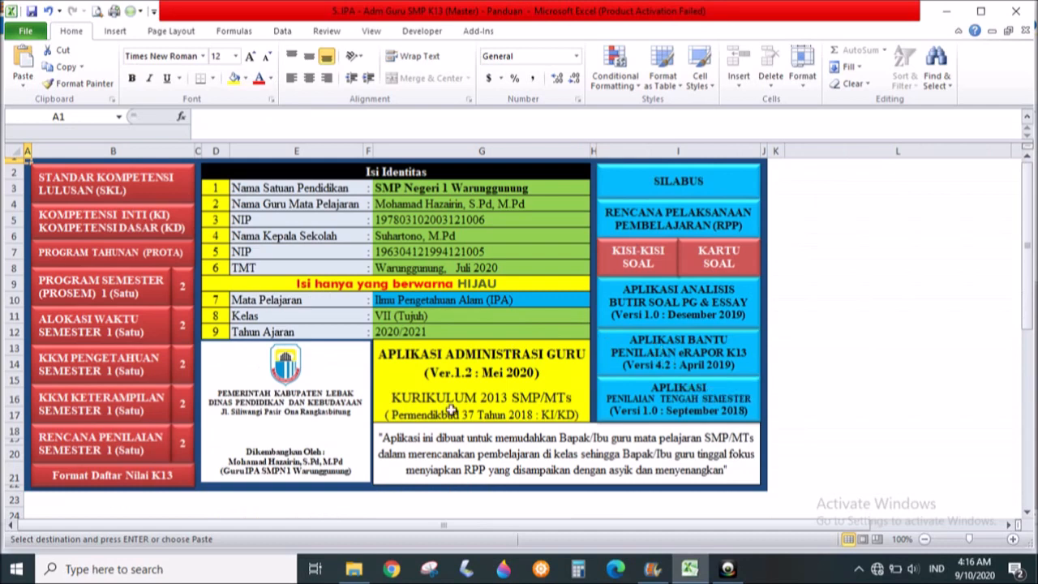
# Step: Look through the Daftar Nilai cover and its Pengetahuan and Keterampilan grade lists, and return to the home sheet
pyautogui.click(159, 480)
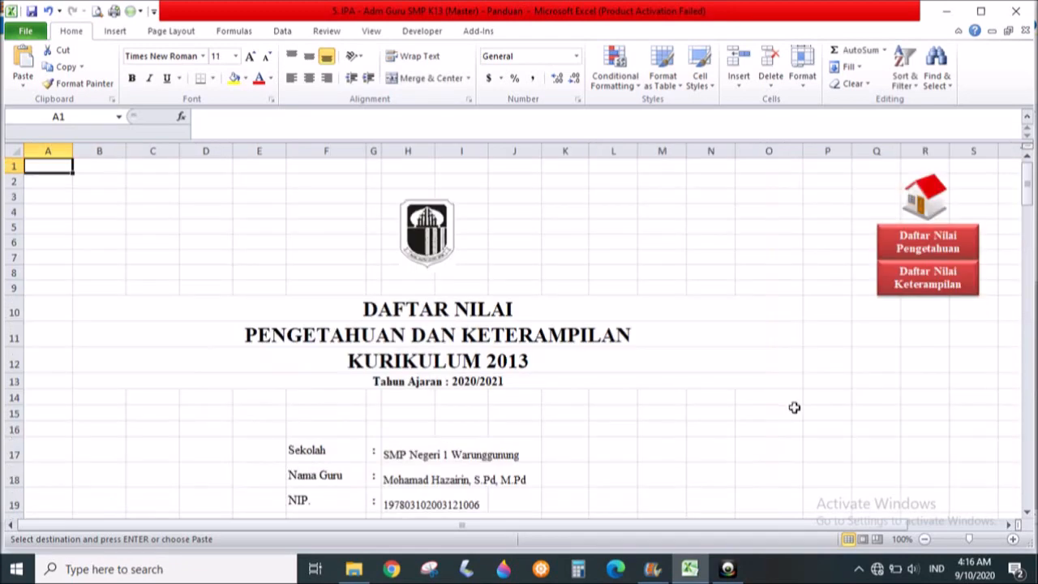
pyautogui.click(933, 250)
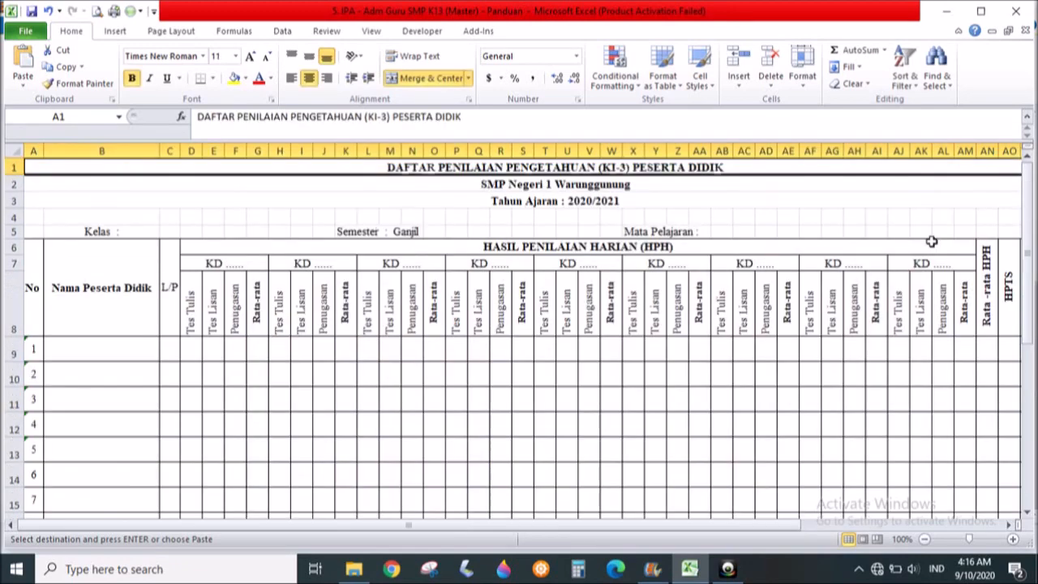
pyautogui.click(937, 525)
pyautogui.click(155, 196)
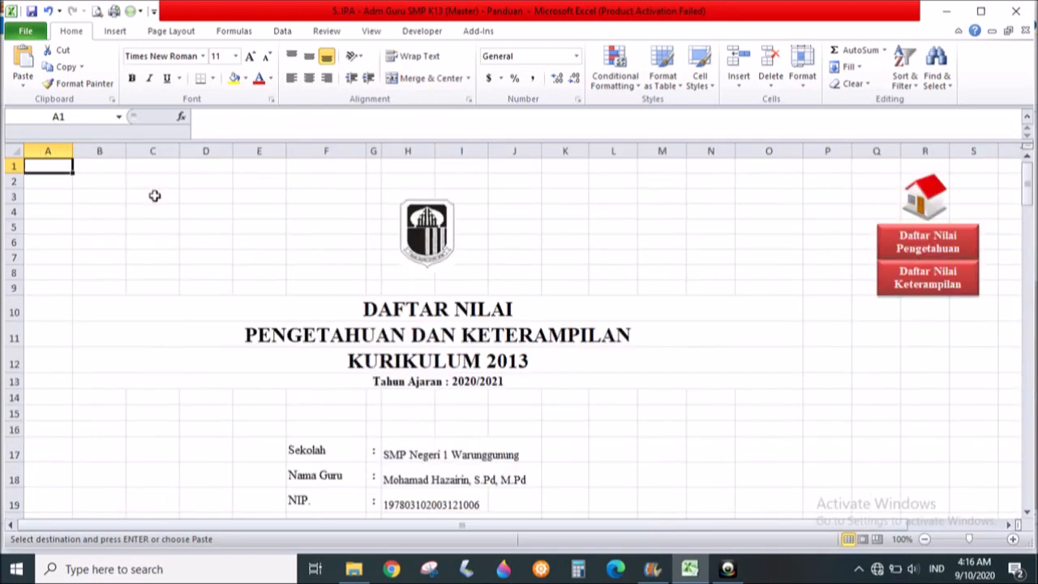
pyautogui.click(927, 282)
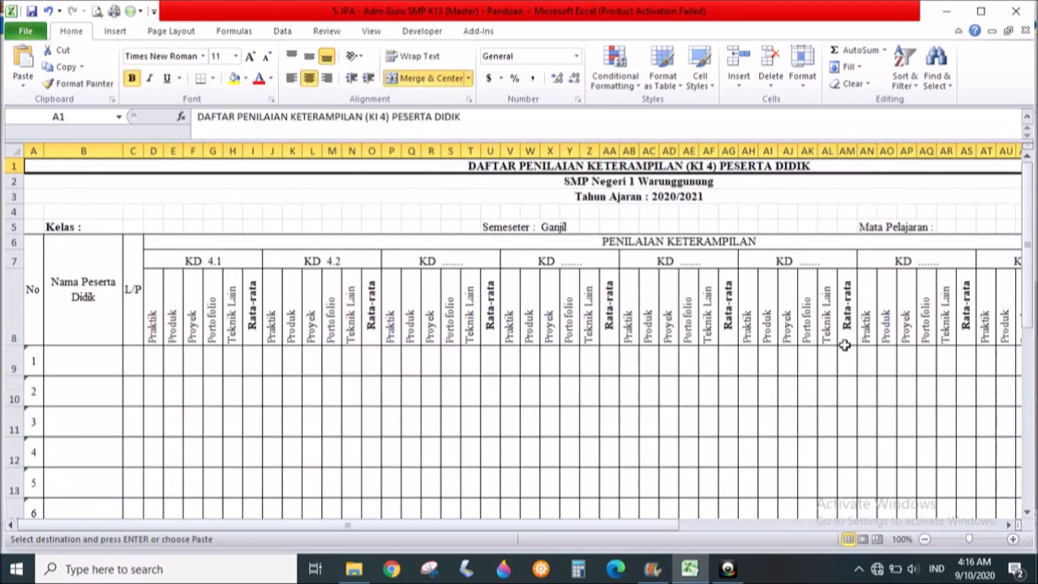
pyautogui.click(918, 526)
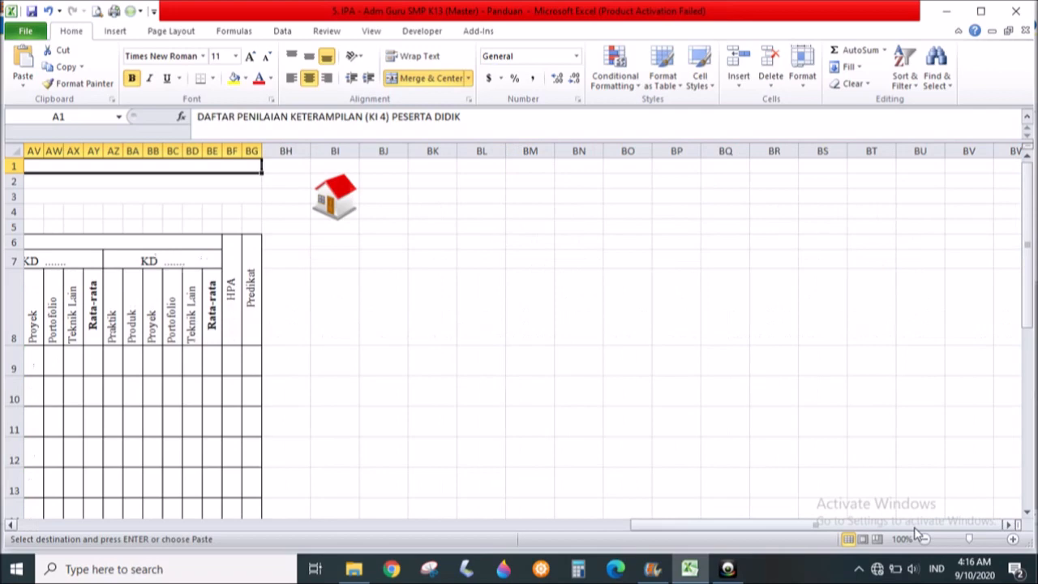
pyautogui.click(356, 212)
pyautogui.click(924, 199)
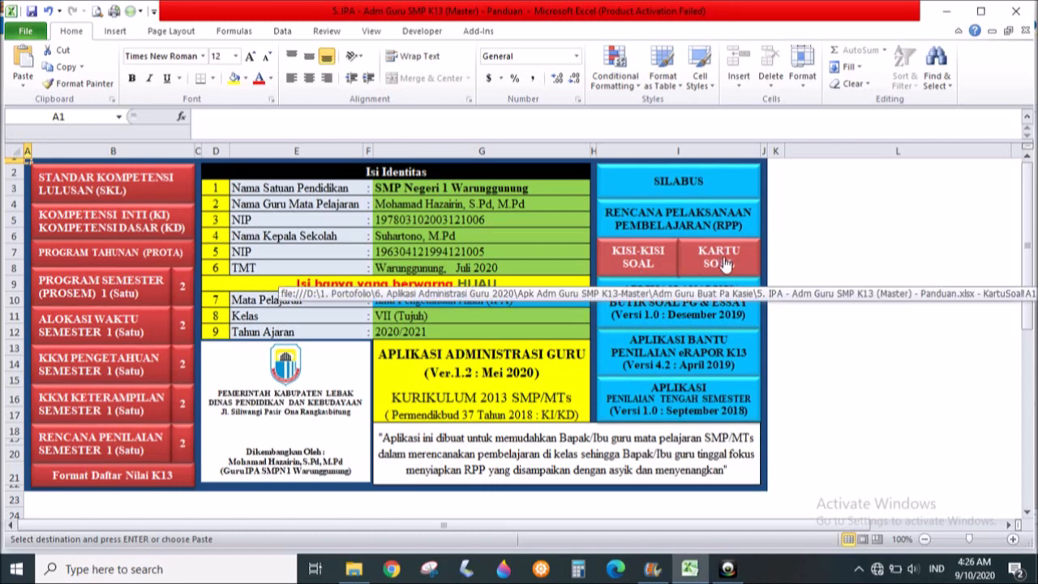
# Step: Open the Kisi-Kisi Soal sheet and set Kelas/ Semester to IX (Sembilan)/ Genap
pyautogui.click(637, 261)
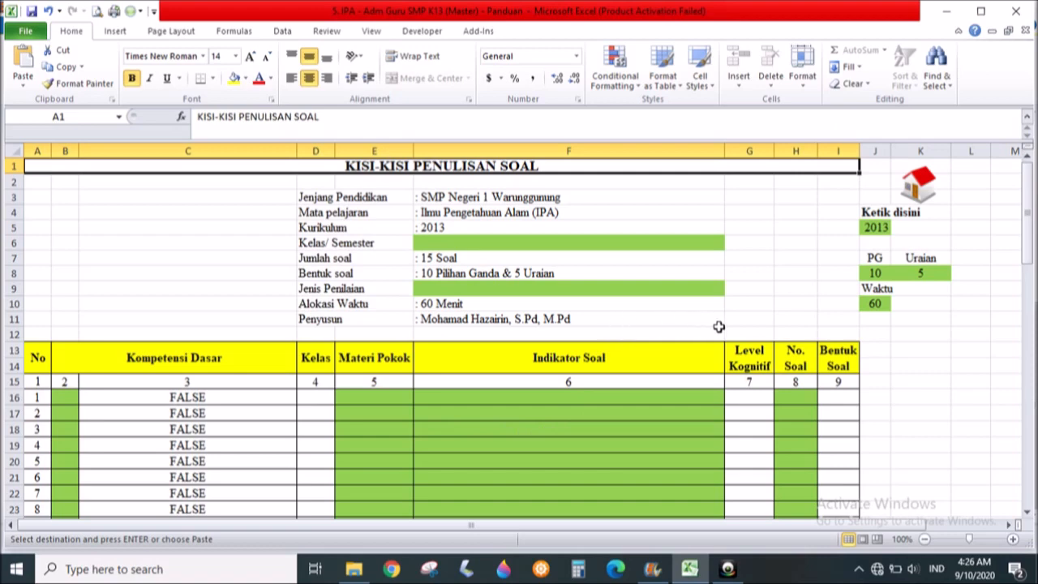
pyautogui.click(697, 245)
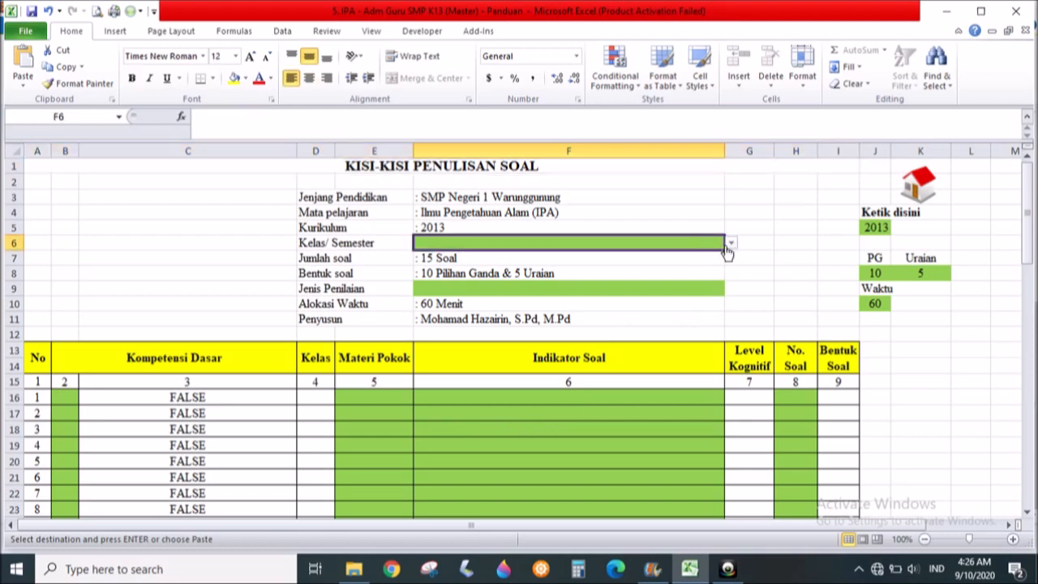
pyautogui.click(730, 243)
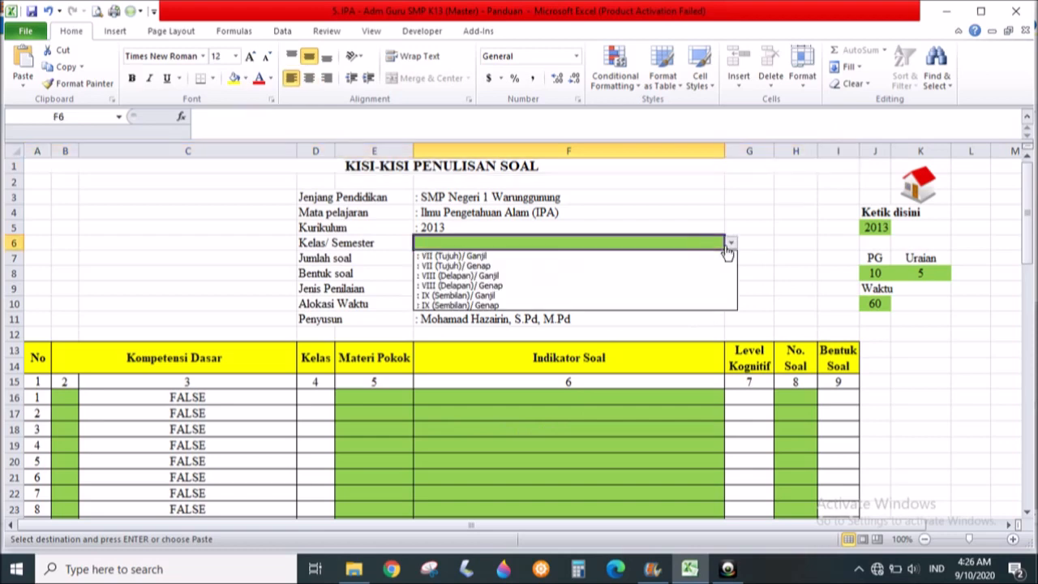
pyautogui.click(699, 305)
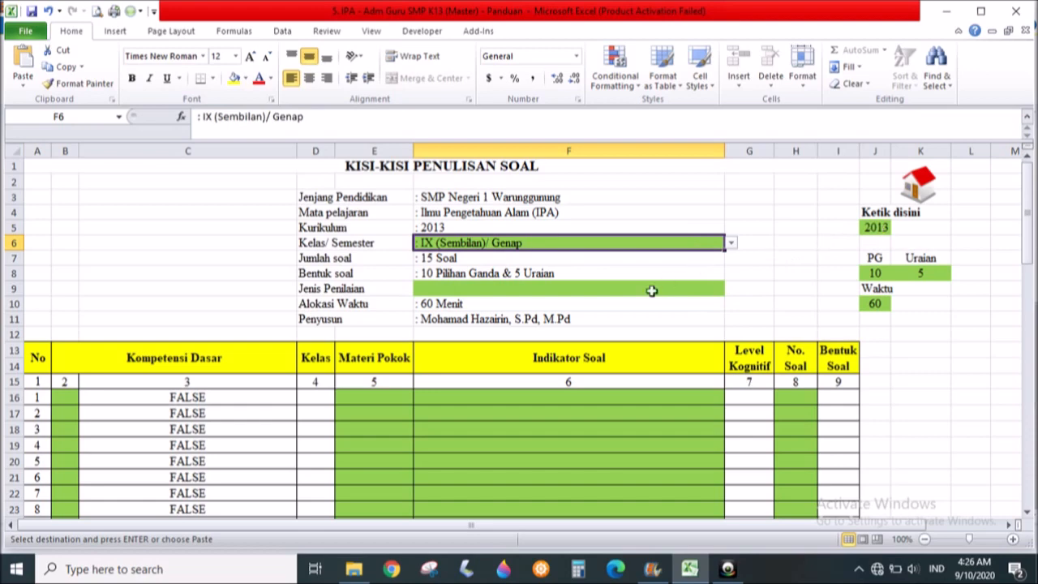
# Step: Set Jenis Penilaian to Ujian Sekolah (US) in the Kisi-Kisi Penulisan Soal header
pyautogui.click(707, 289)
pyautogui.click(731, 290)
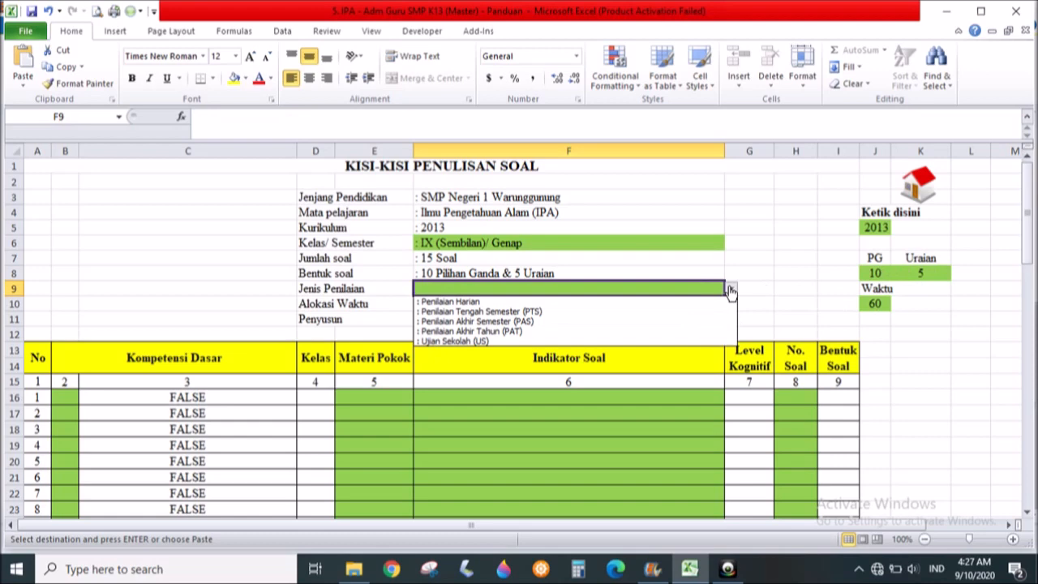
pyautogui.click(657, 341)
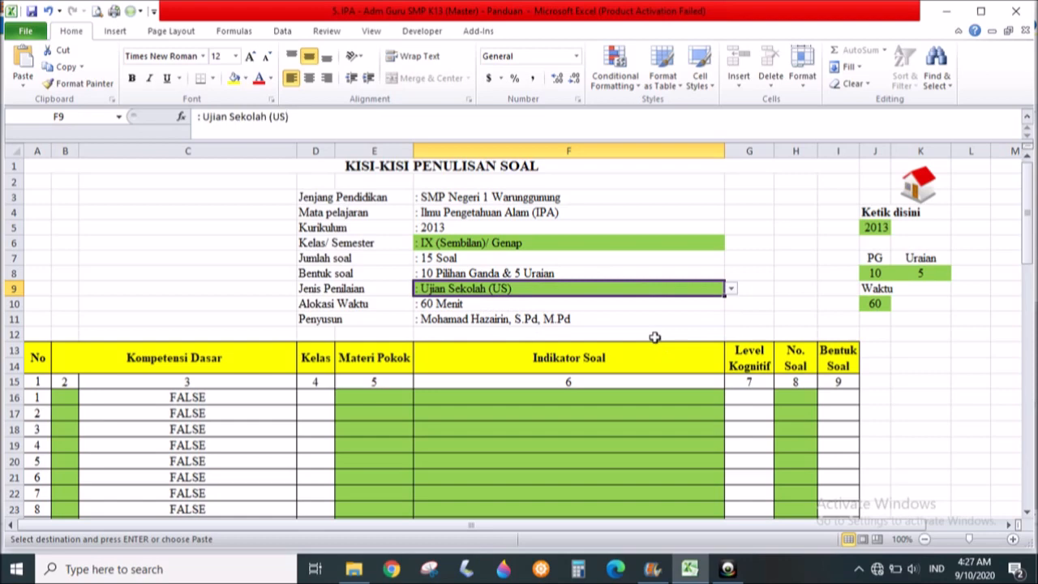
pyautogui.click(765, 307)
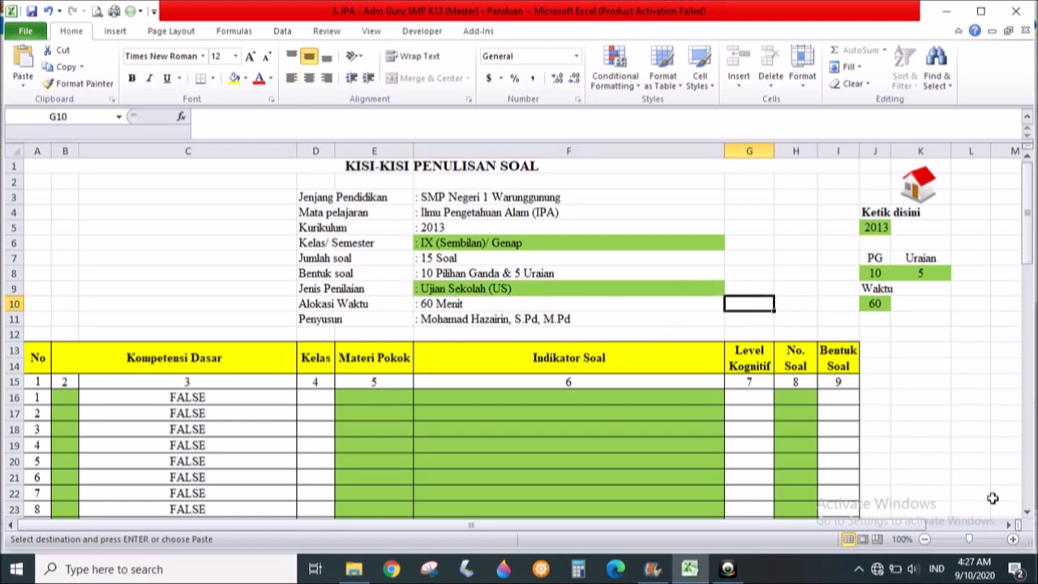
# Step: For row No 1 of the kisi-kisi table, choose Kelas VII and enter Kompetensi Dasar number 3.1
pyautogui.click(1026, 512)
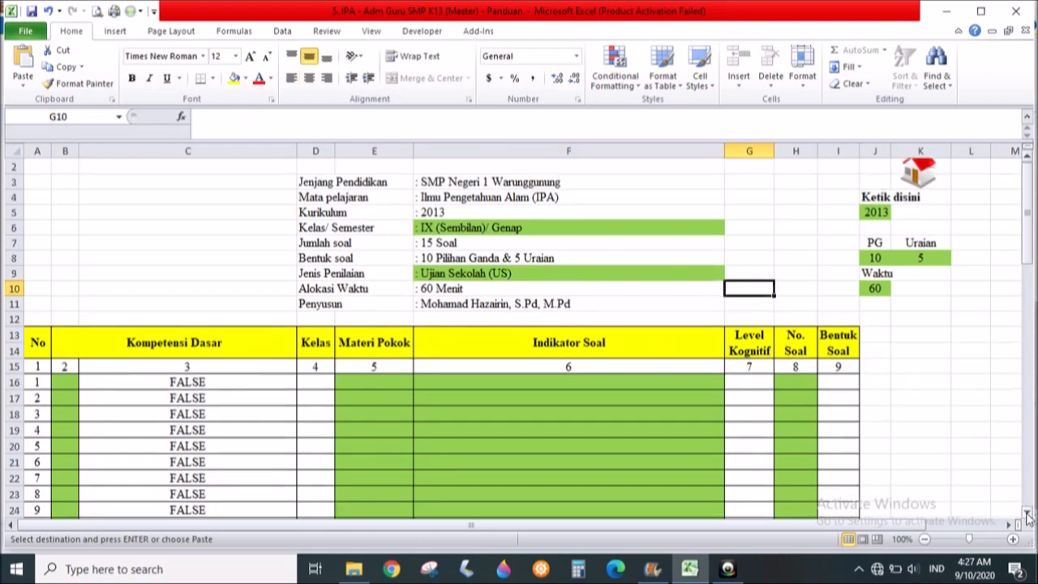
pyautogui.click(1026, 515)
pyautogui.click(1026, 516)
pyautogui.click(1027, 516)
pyautogui.click(1026, 516)
pyautogui.click(1027, 515)
pyautogui.click(1026, 516)
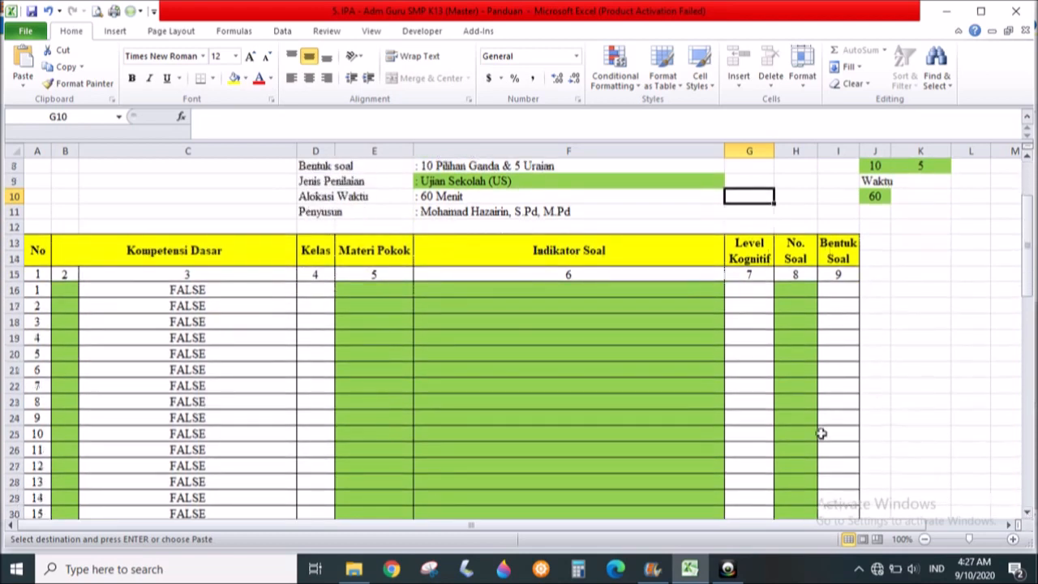
pyautogui.click(323, 289)
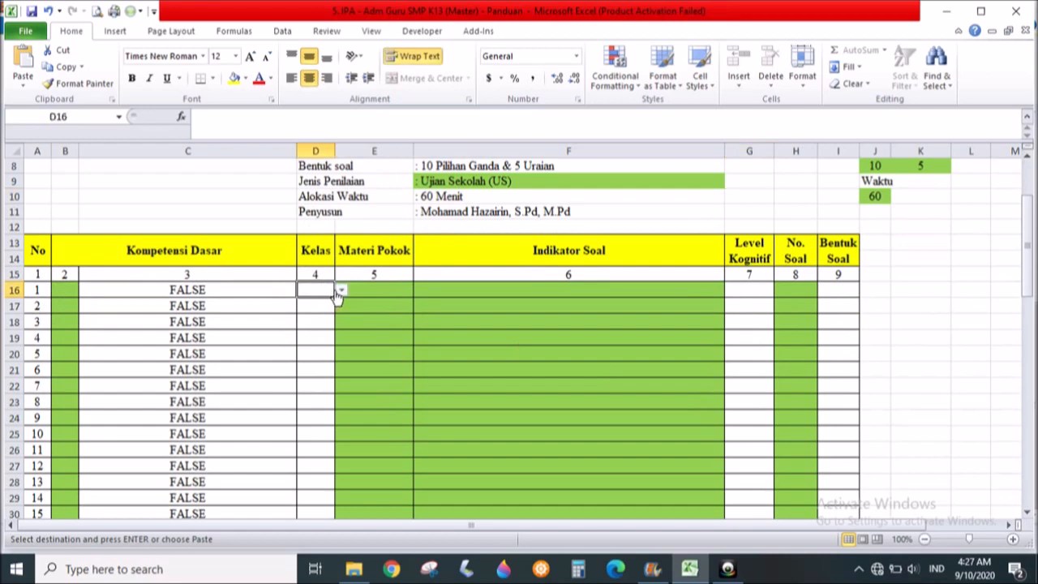
pyautogui.click(341, 292)
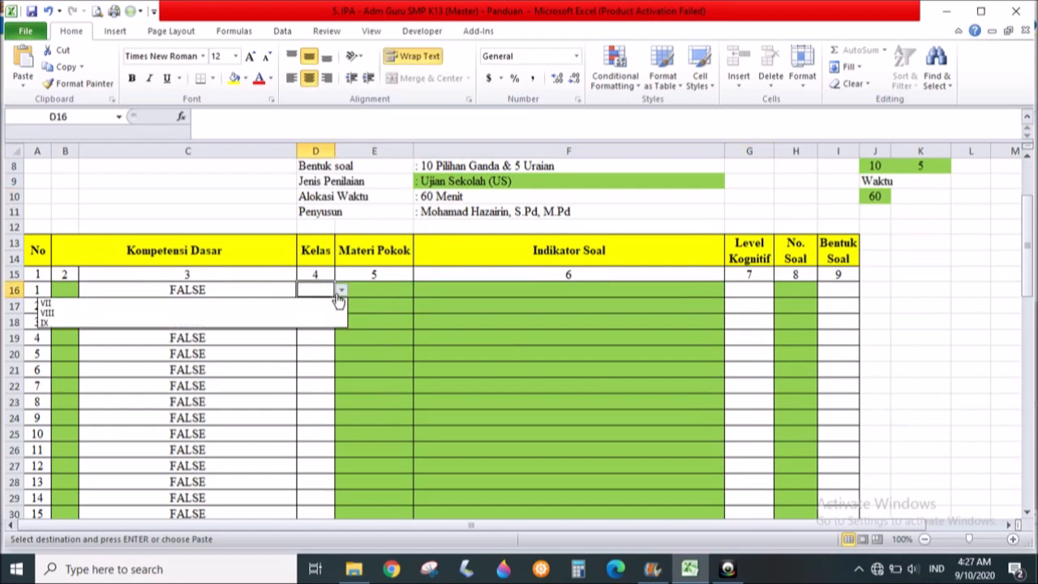
pyautogui.click(332, 305)
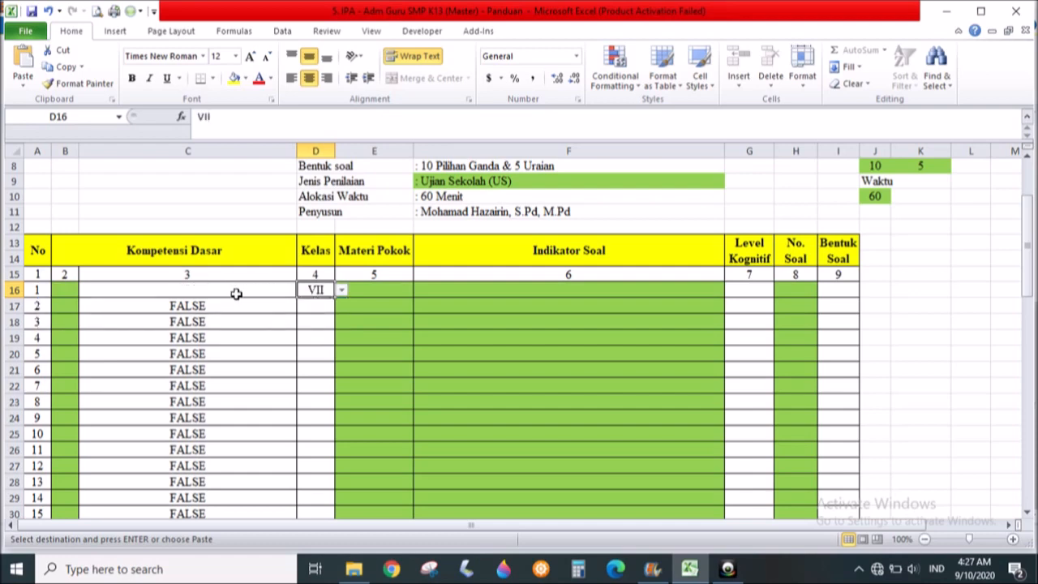
pyautogui.click(65, 290)
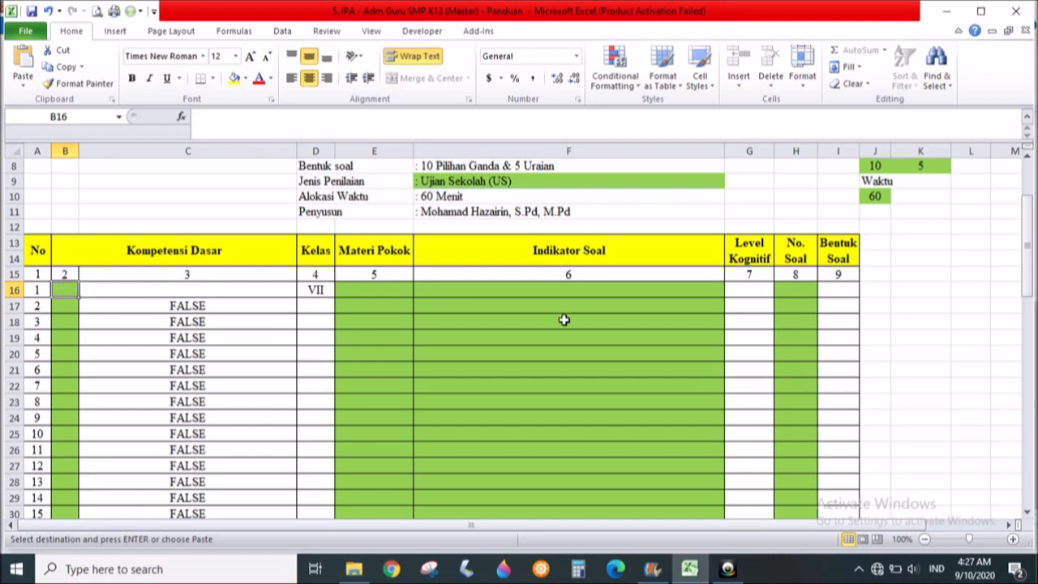
pyautogui.write('3.1')
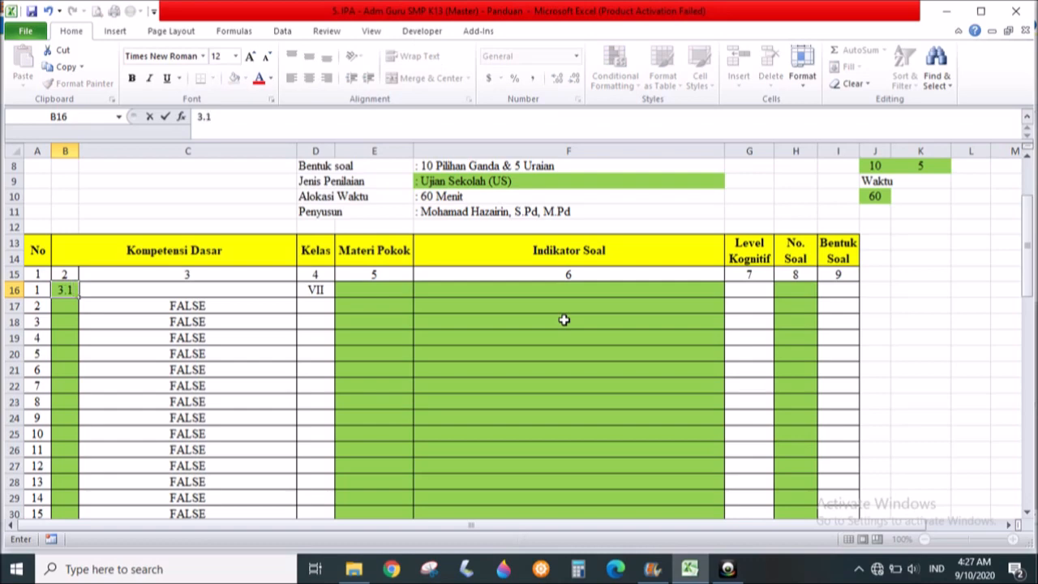
pyautogui.press('Return')
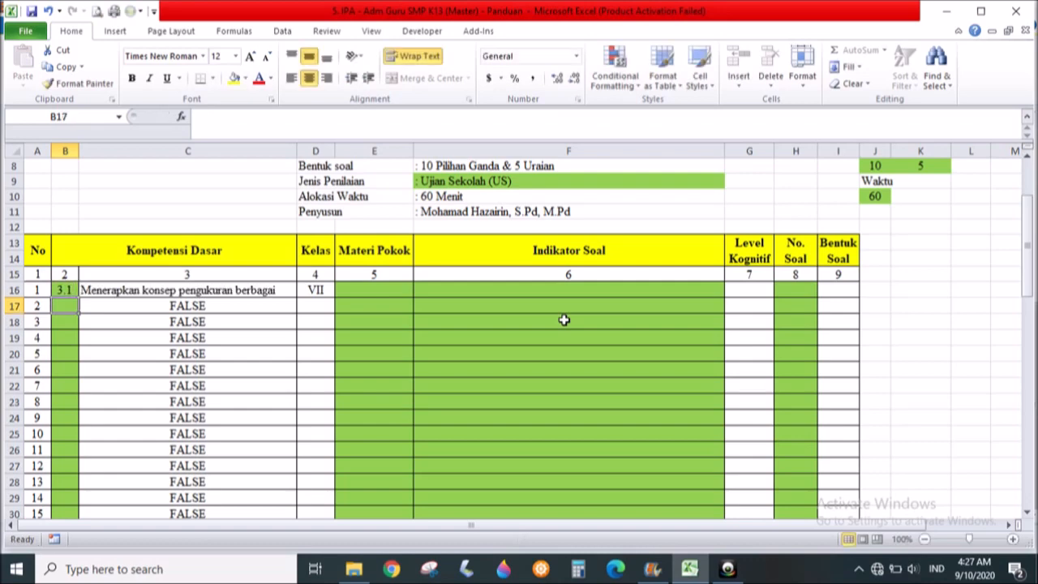
# Step: For row No 2 of the kisi-kisi table, choose Kelas VIII and enter Kompetensi Dasar number 3.1
pyautogui.click(316, 307)
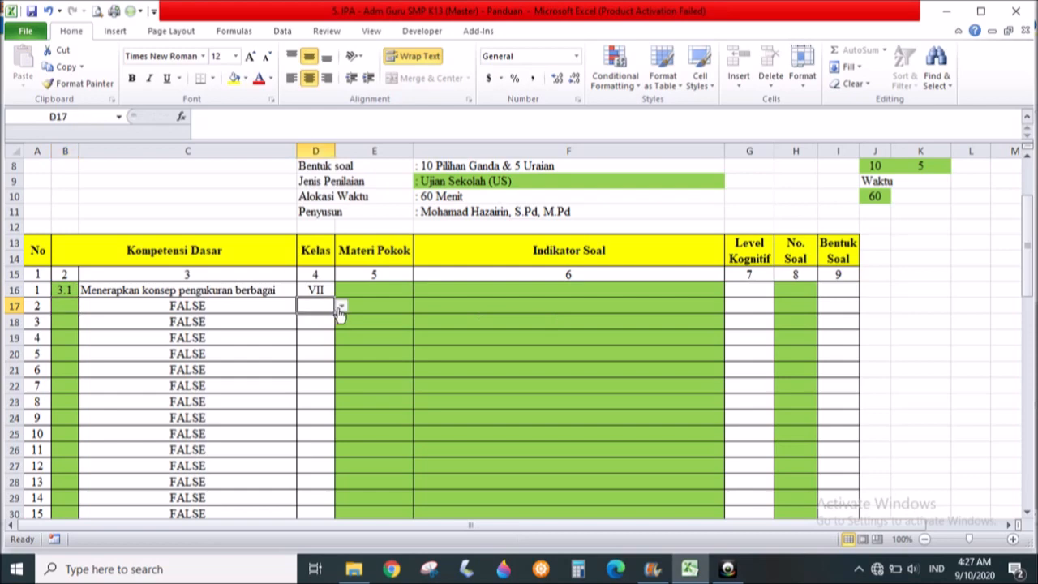
pyautogui.click(340, 308)
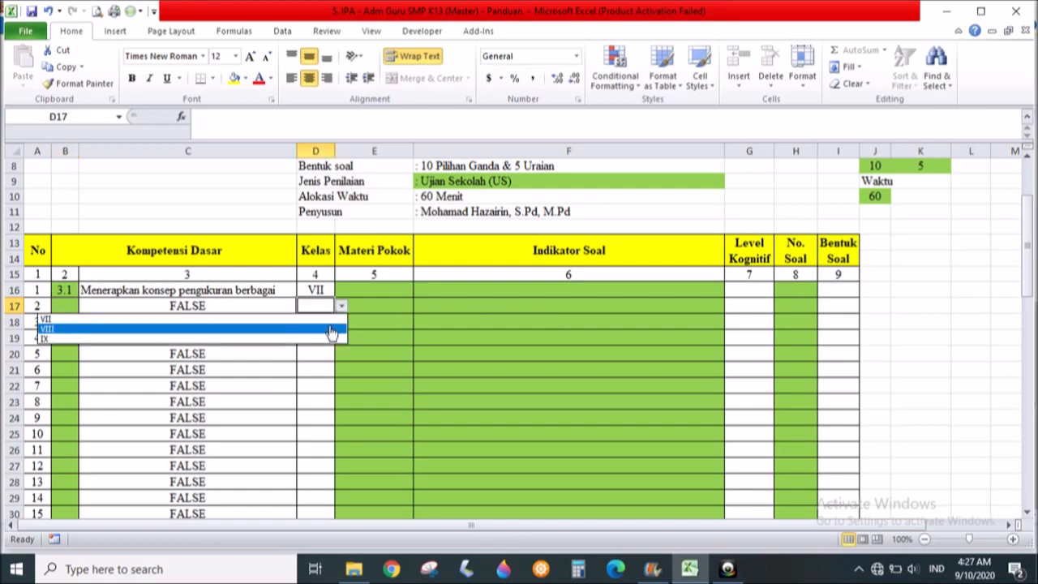
pyautogui.click(329, 324)
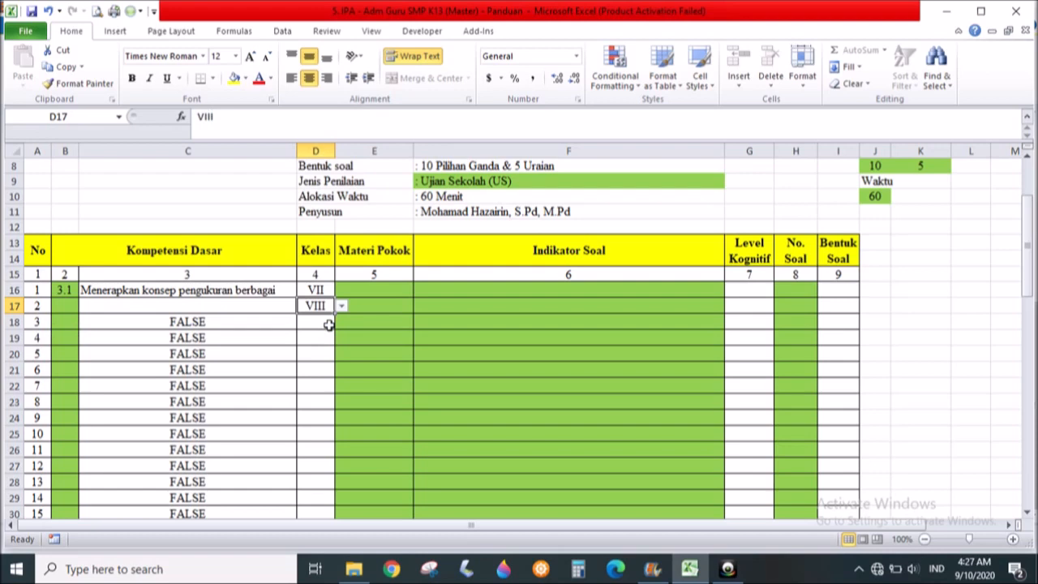
pyautogui.click(62, 305)
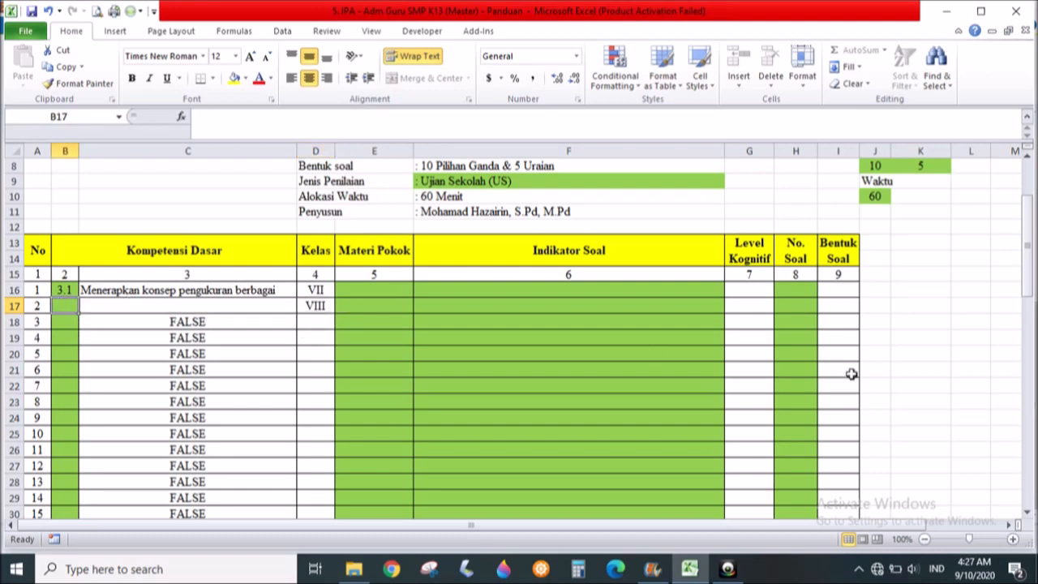
pyautogui.write('3.1')
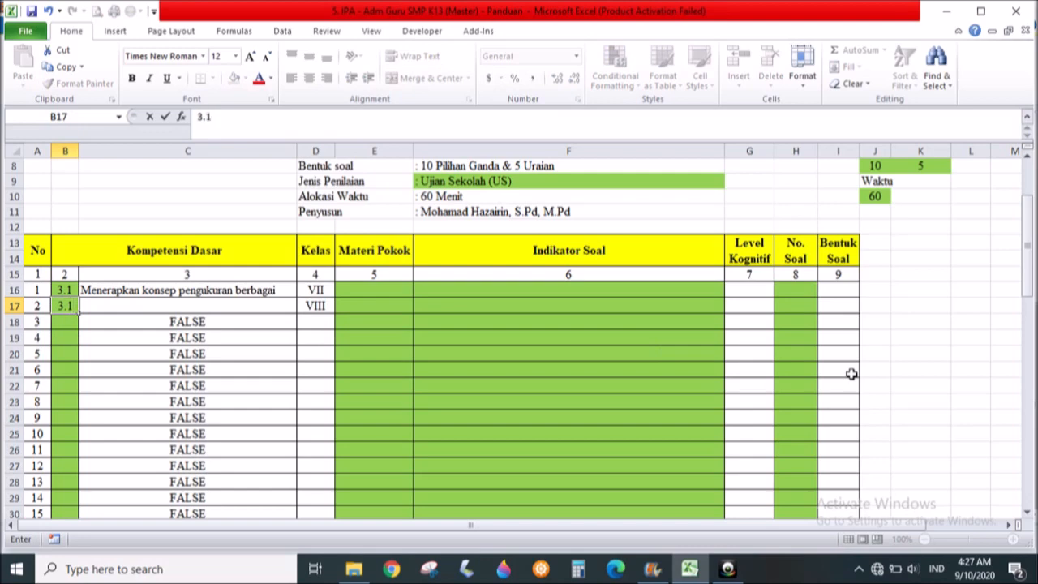
pyautogui.press('Return')
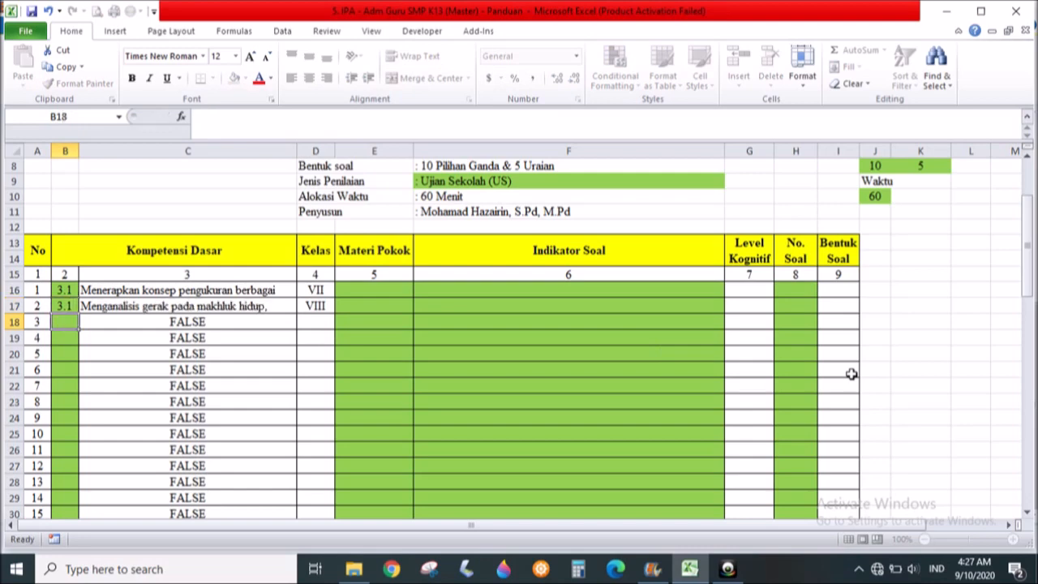
# Step: For row No 3 of the kisi-kisi table, choose Kelas IX and enter Kompetensi Dasar number 3.1
pyautogui.click(325, 322)
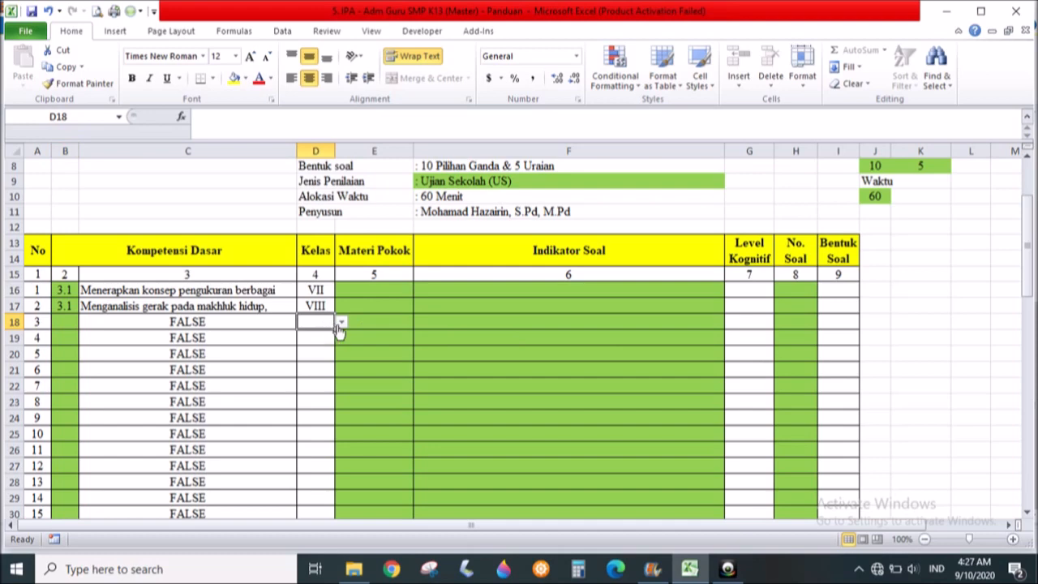
pyautogui.click(340, 324)
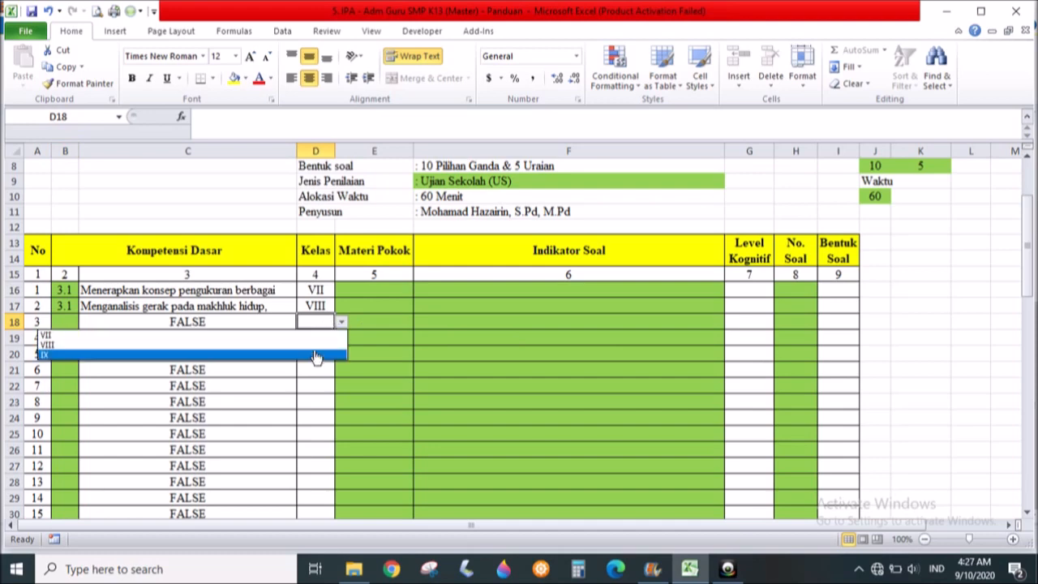
pyautogui.click(316, 355)
pyautogui.click(71, 323)
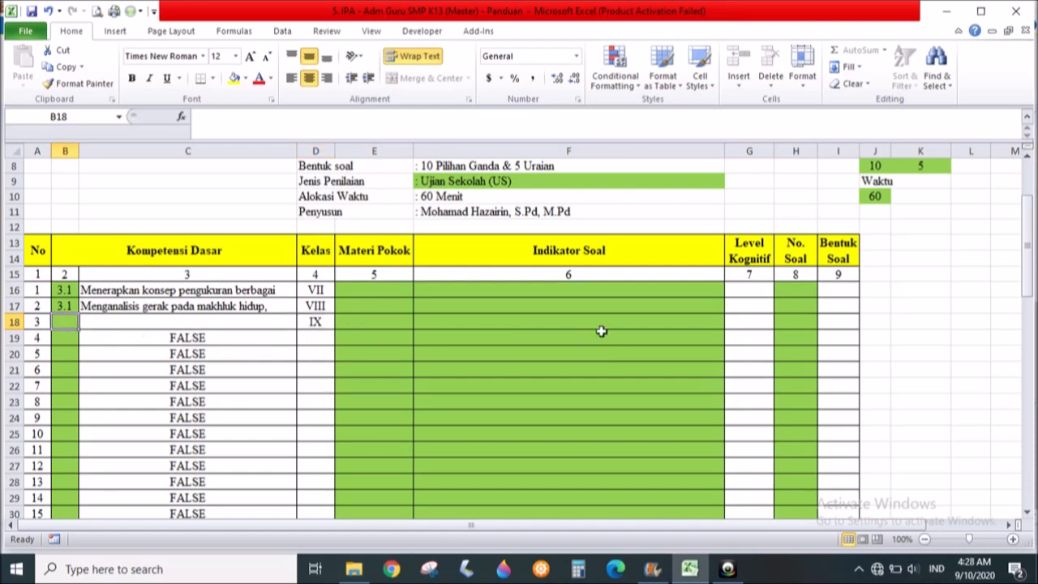
pyautogui.write('3.1')
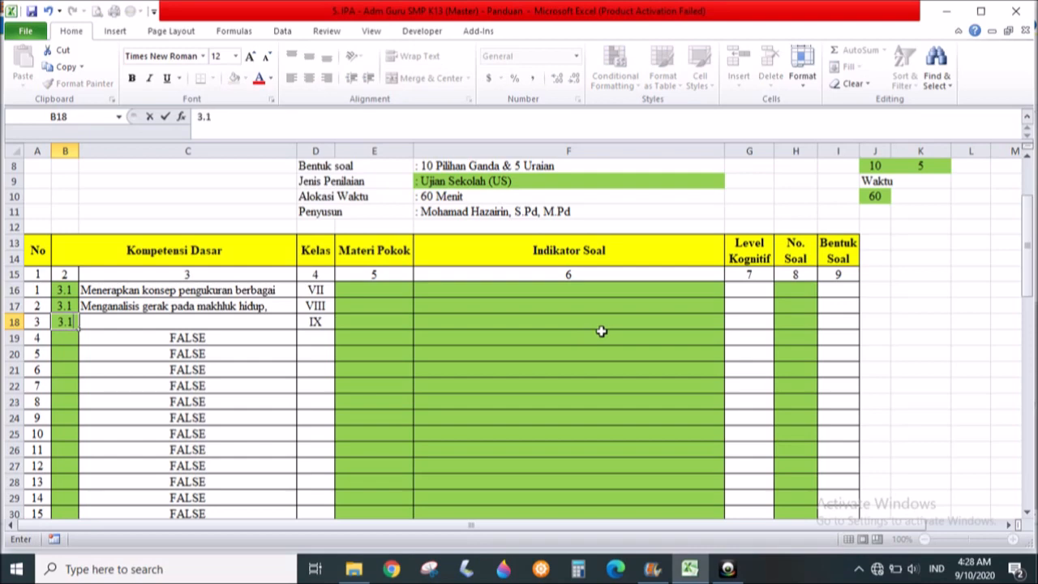
pyautogui.press('Return')
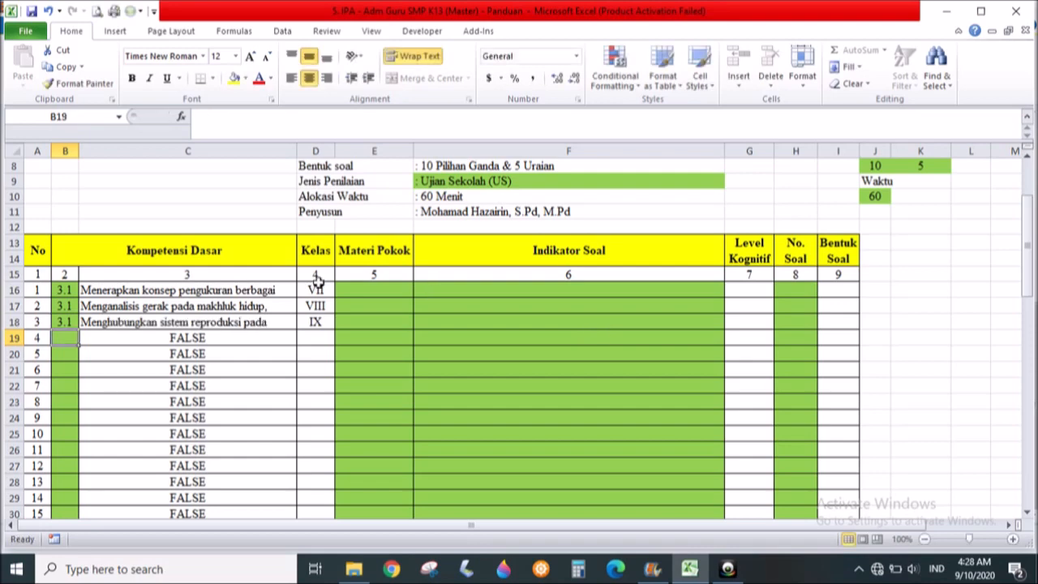
# Step: AutoFit the row height of the first three Kompetensi Dasar rows, C16 to C18
pyautogui.moveTo(278, 286); pyautogui.dragTo(267, 317)
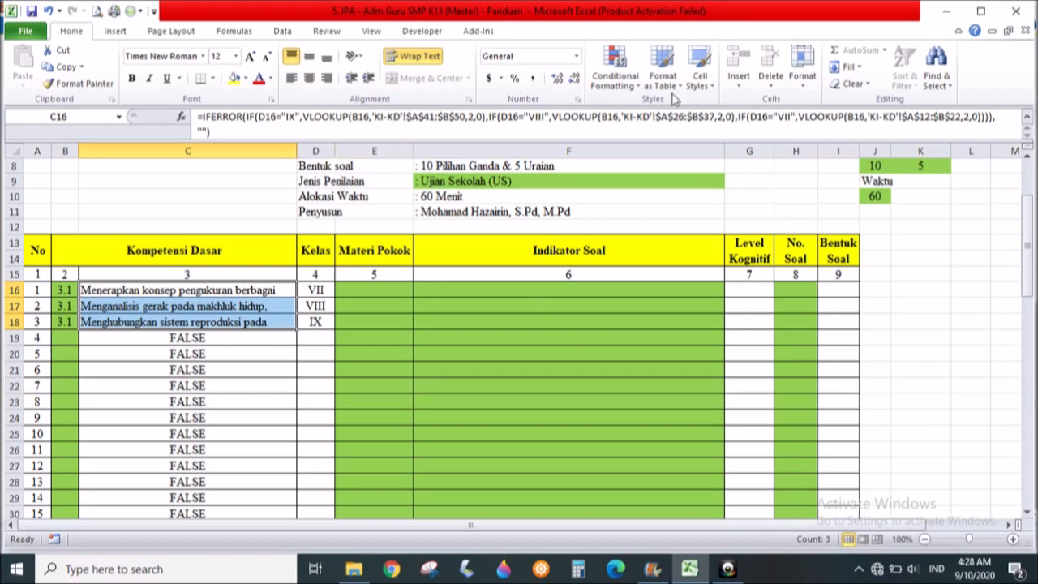
pyautogui.click(804, 72)
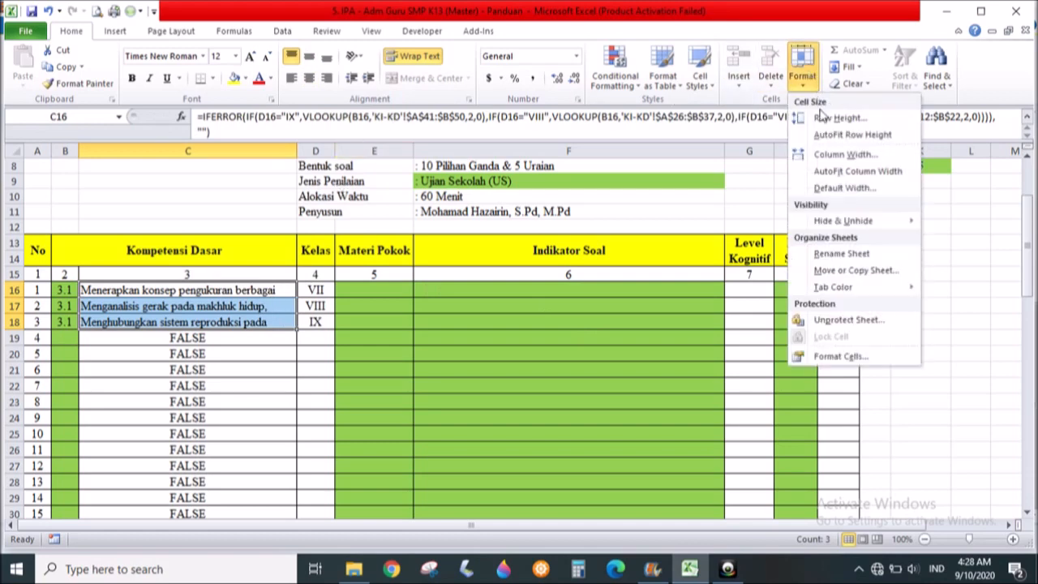
pyautogui.click(824, 134)
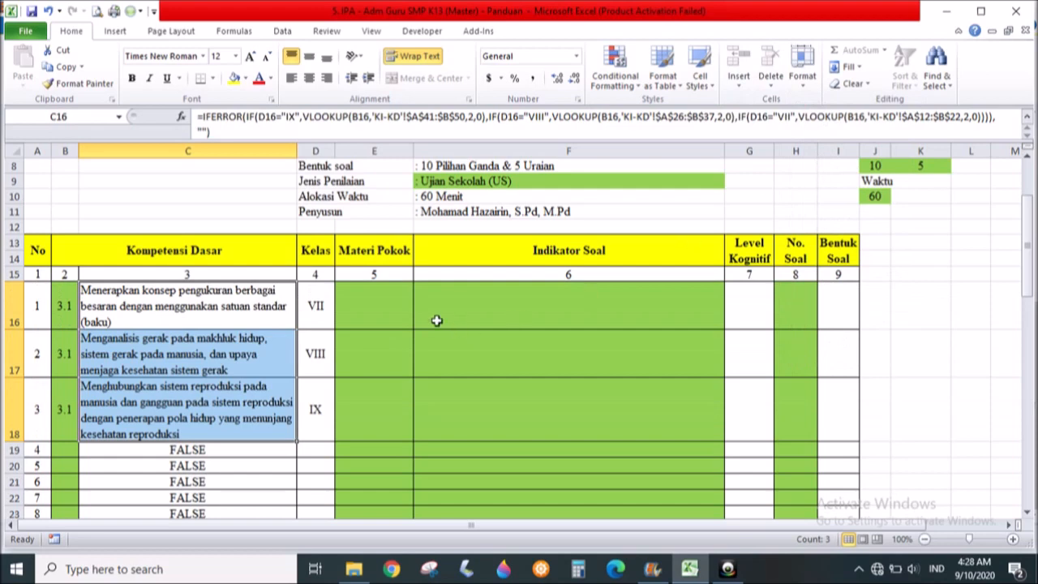
# Step: In row No 1, enter a as Materi Pokok, b as Indikator Soal and 1 as No. Soal
pyautogui.click(376, 320)
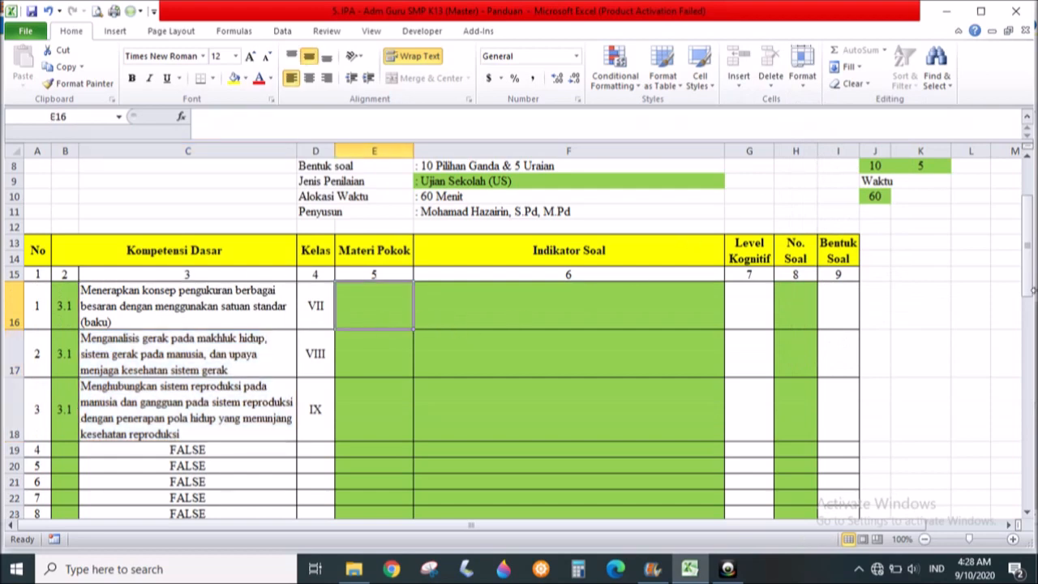
pyautogui.write('a')
pyautogui.press('Tab')
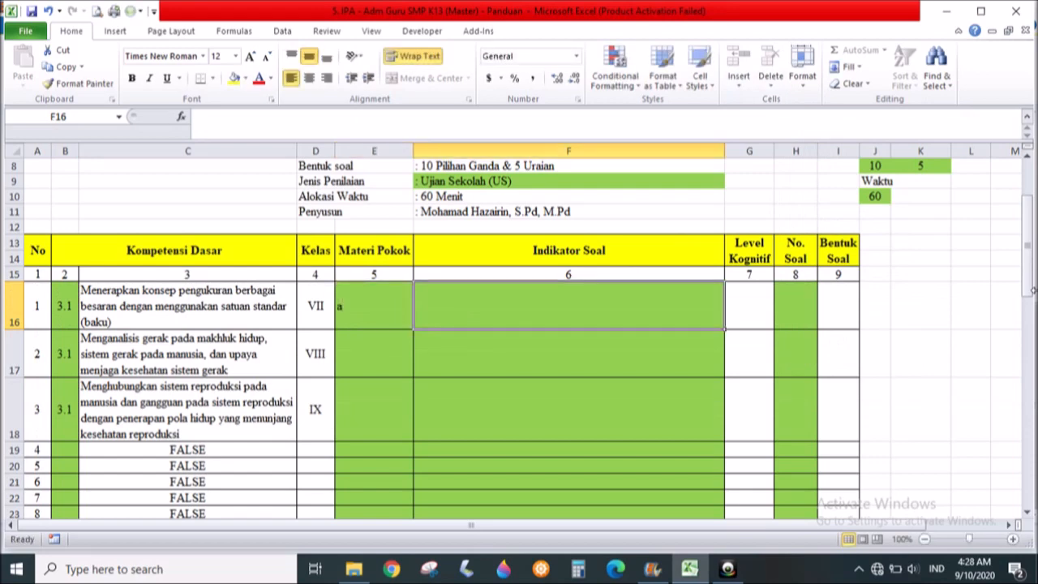
pyautogui.write('b')
pyautogui.press('Tab')
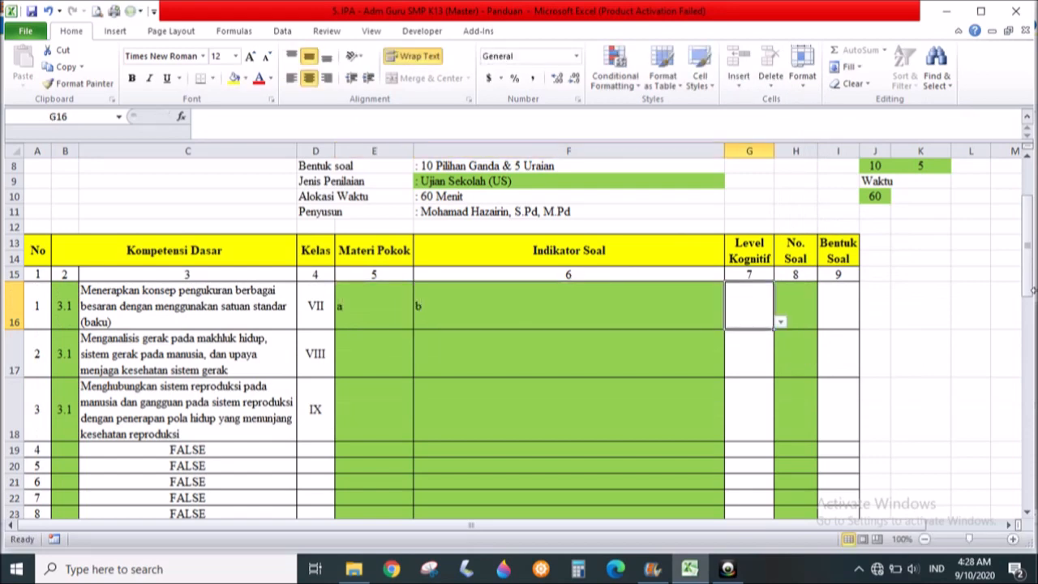
pyautogui.press('Tab')
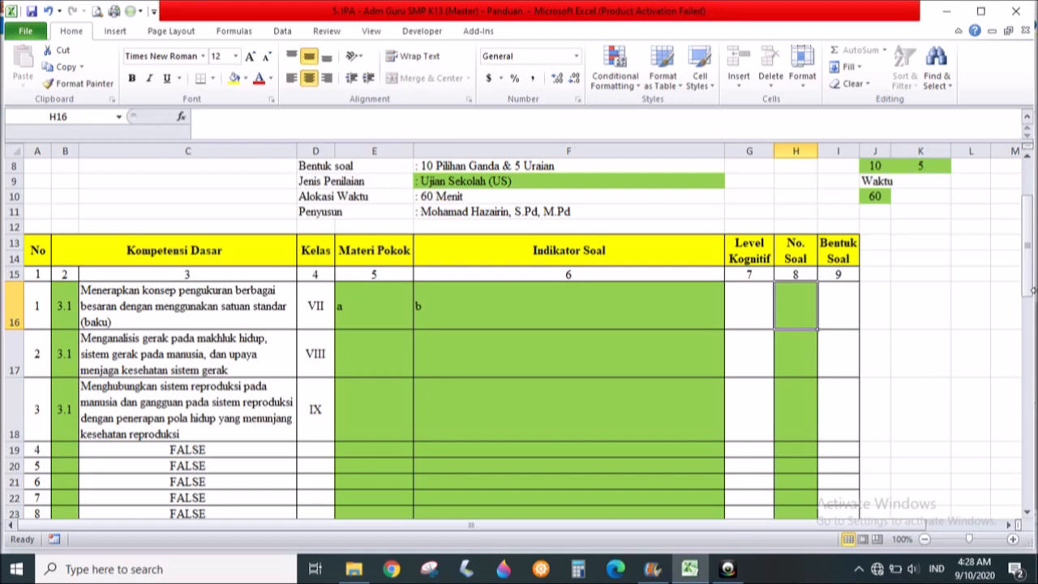
pyautogui.write('1')
pyautogui.press('Return')
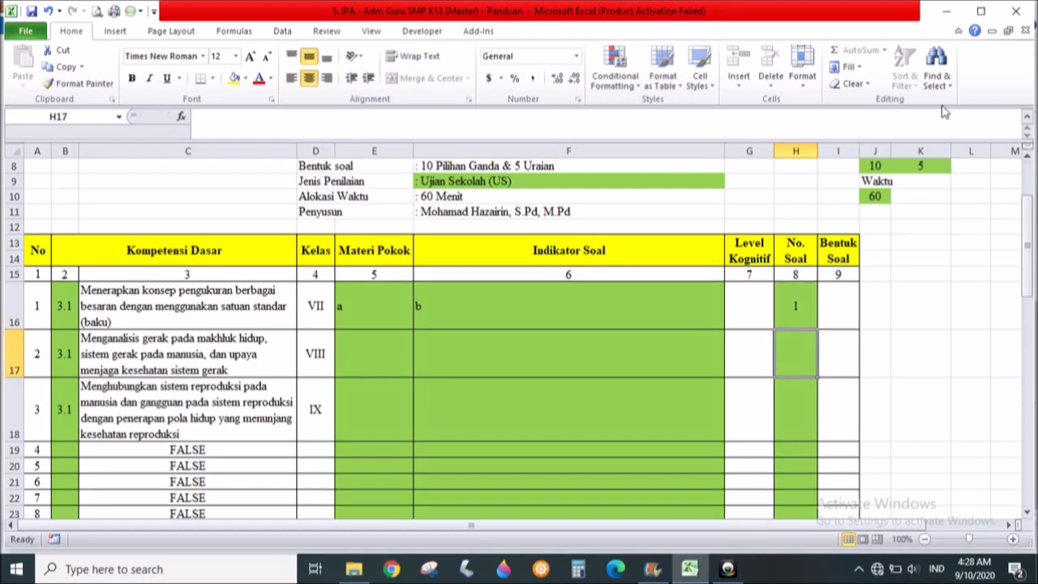
# Step: For row No 1 of the kisi-kisi table, choose Level 1 as Level Kognitif and PG as Bentuk Soal
pyautogui.click(758, 301)
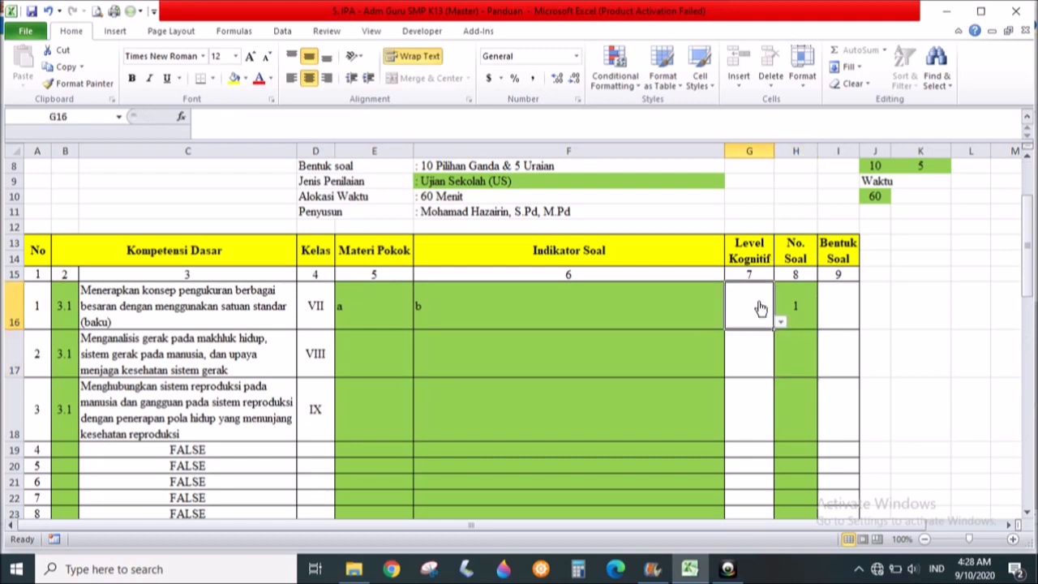
pyautogui.click(779, 325)
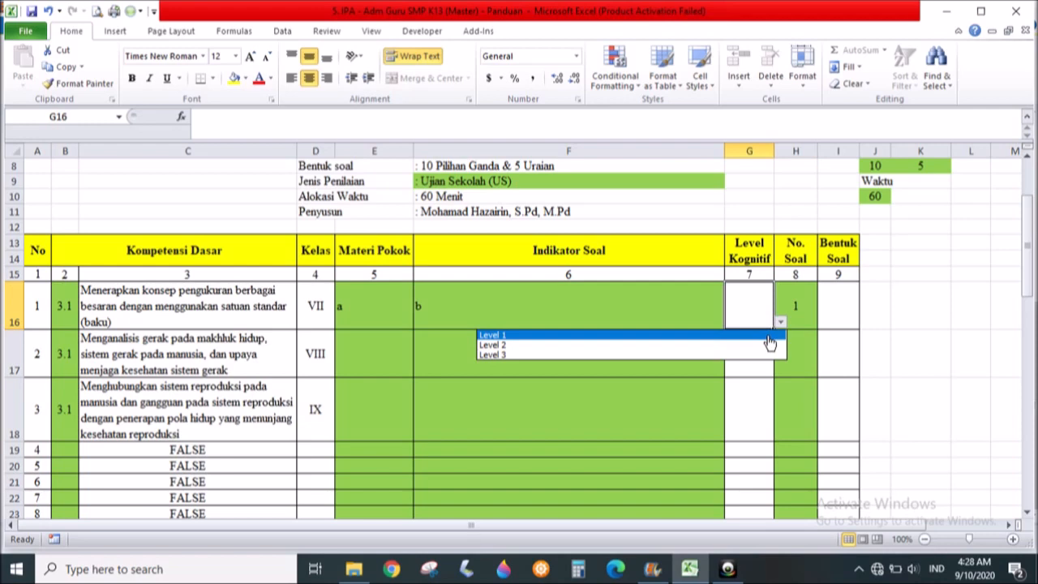
pyautogui.click(769, 335)
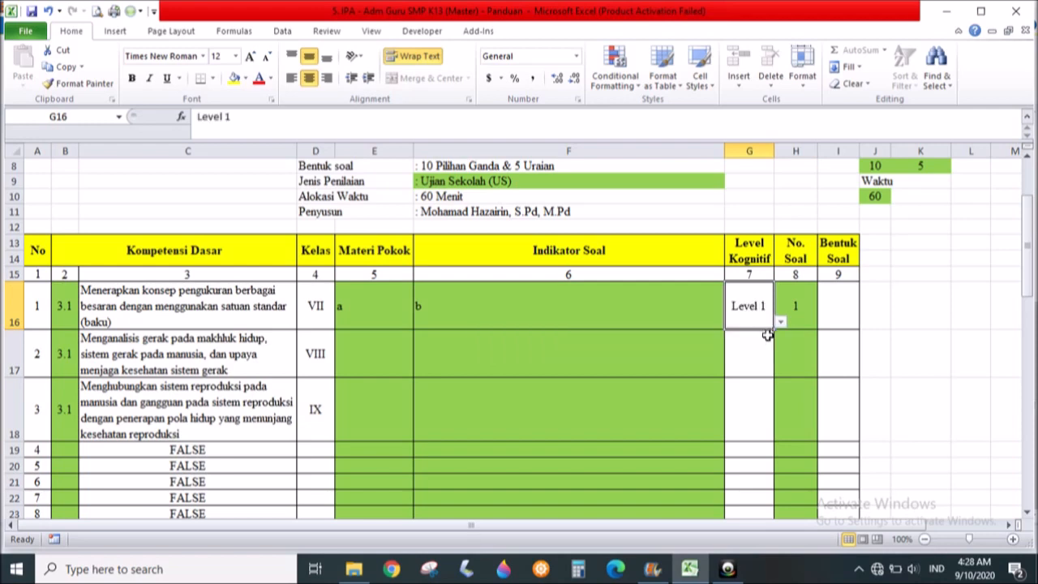
pyautogui.click(838, 310)
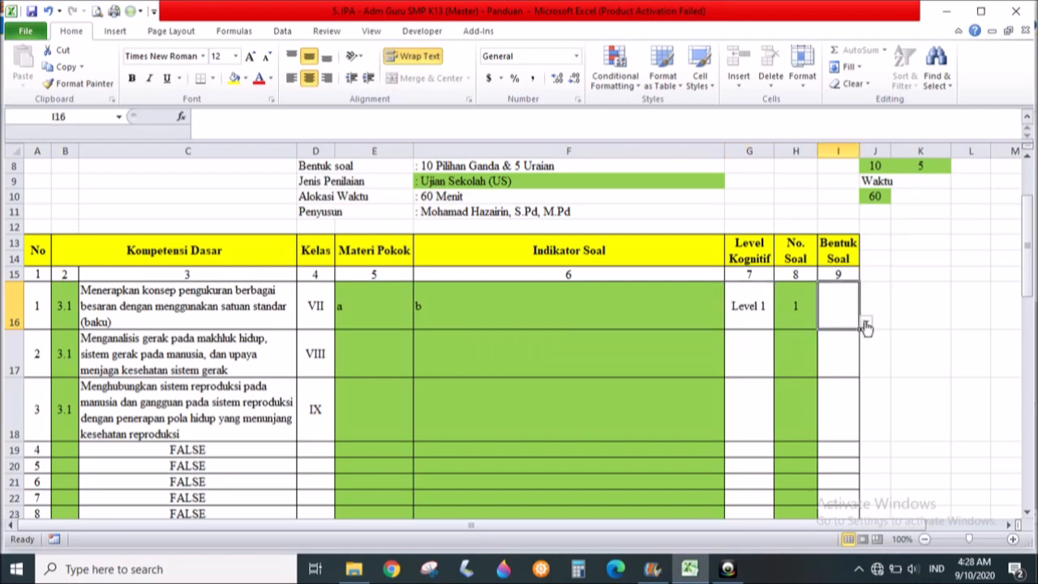
pyautogui.click(864, 323)
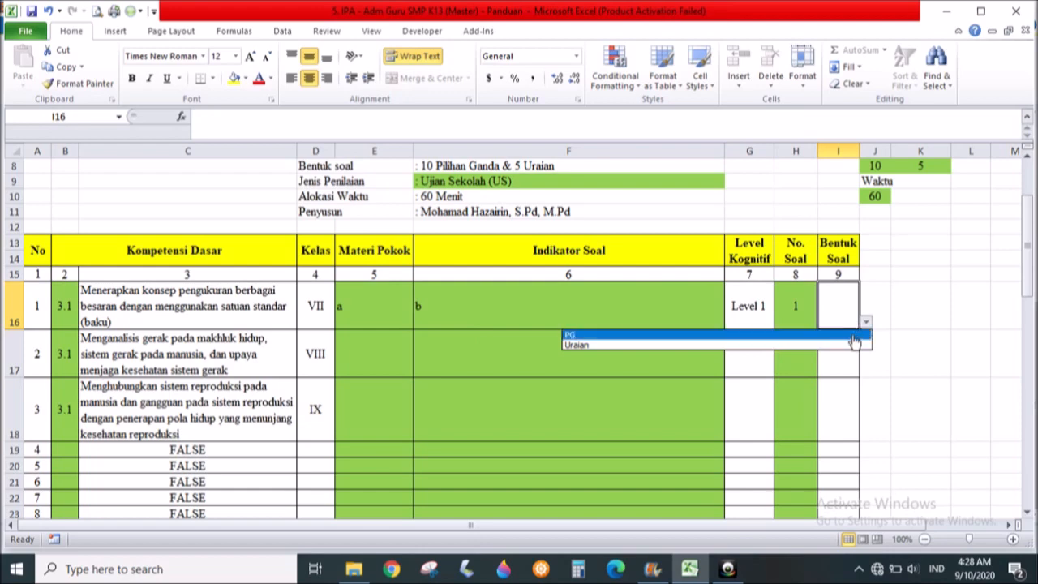
pyautogui.click(854, 338)
pyautogui.click(894, 366)
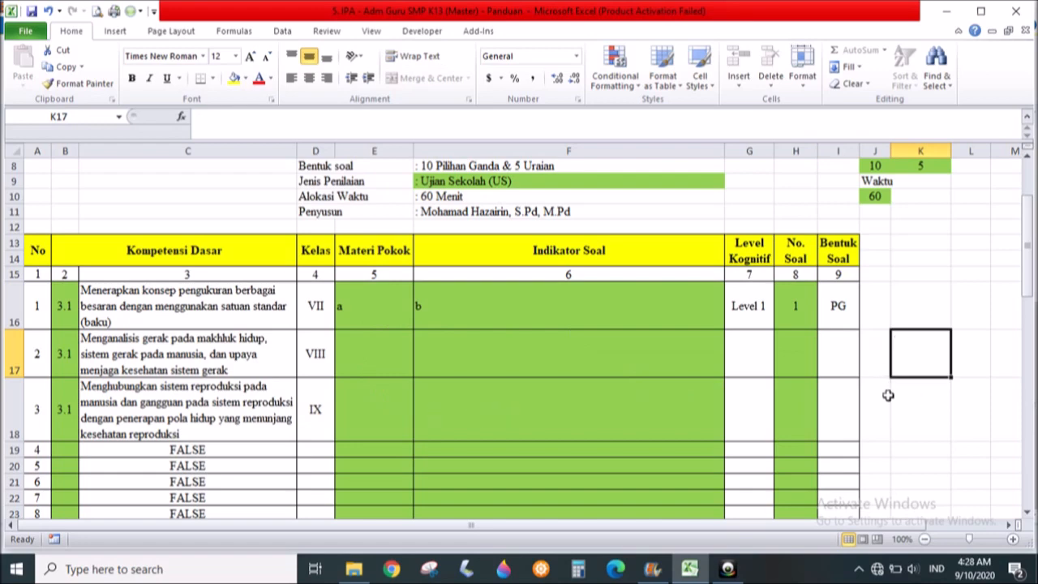
# Step: Return to the home sheet, open the Kartu Soal sheet and enter 1 as No Urut
pyautogui.moveTo(1030, 263); pyautogui.dragTo(1030, 490)
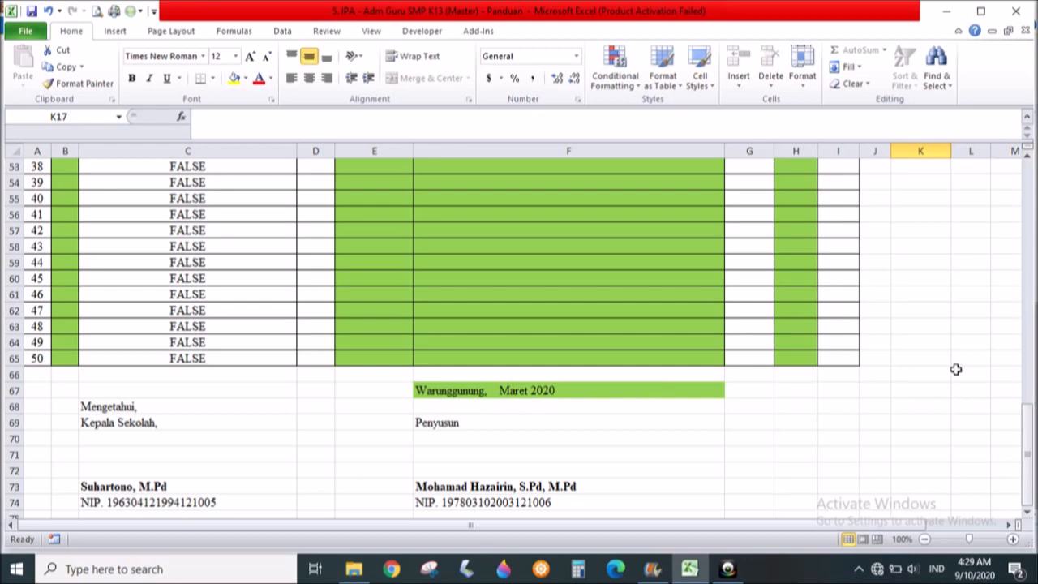
pyautogui.scroll(17, 947, 355)
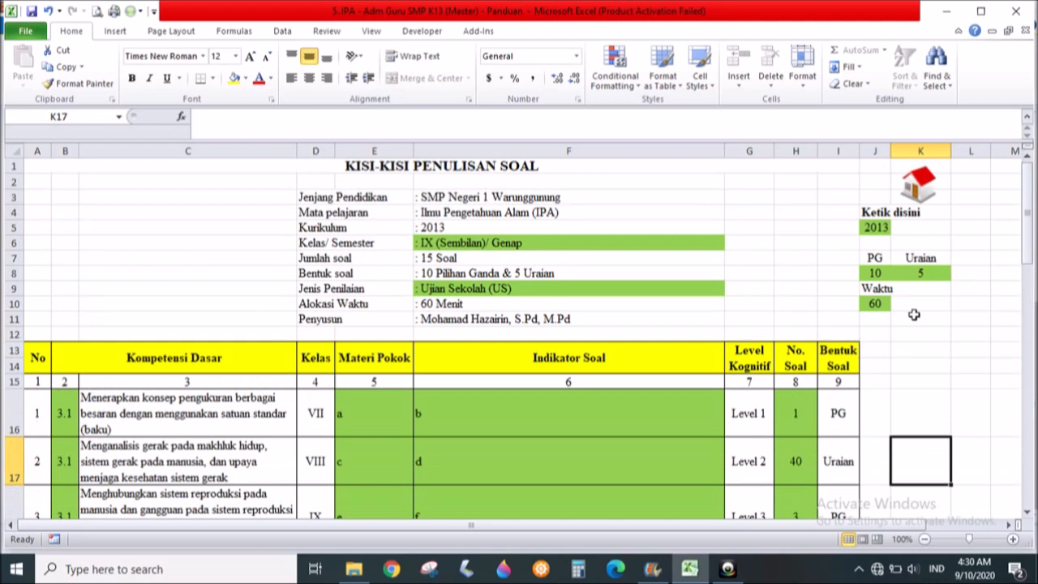
pyautogui.click(919, 190)
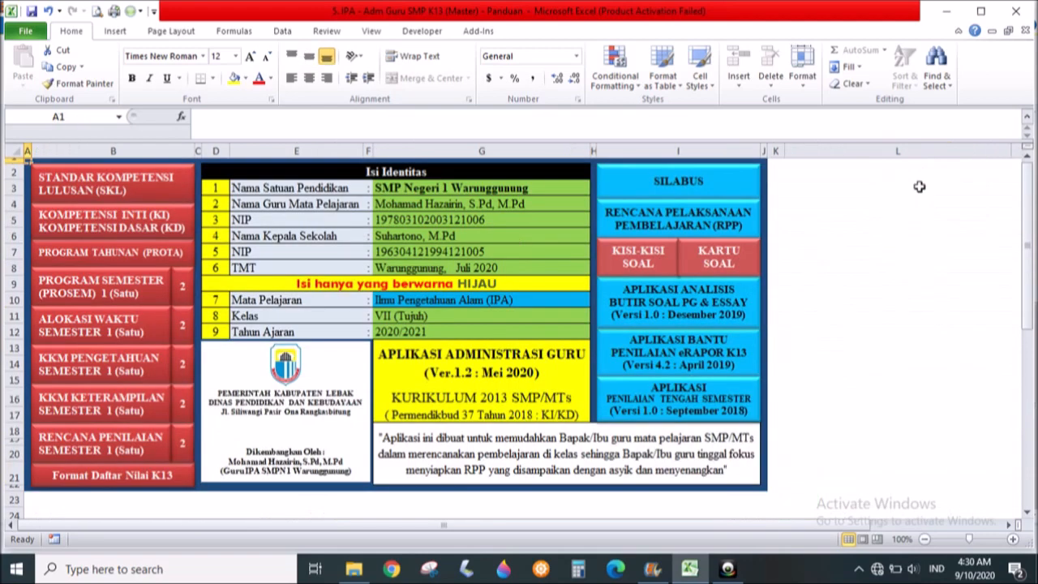
pyautogui.click(735, 257)
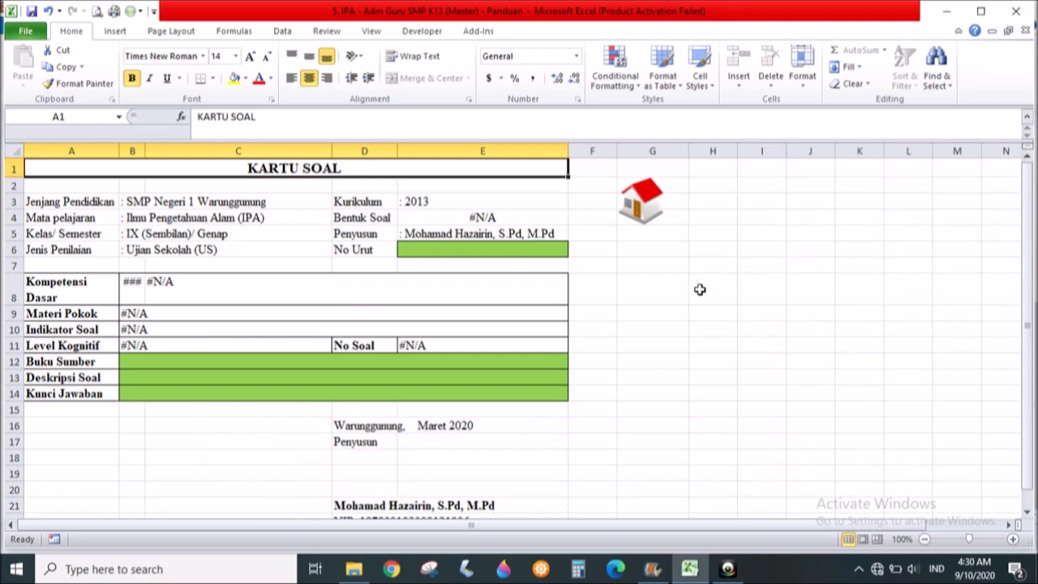
pyautogui.click(536, 250)
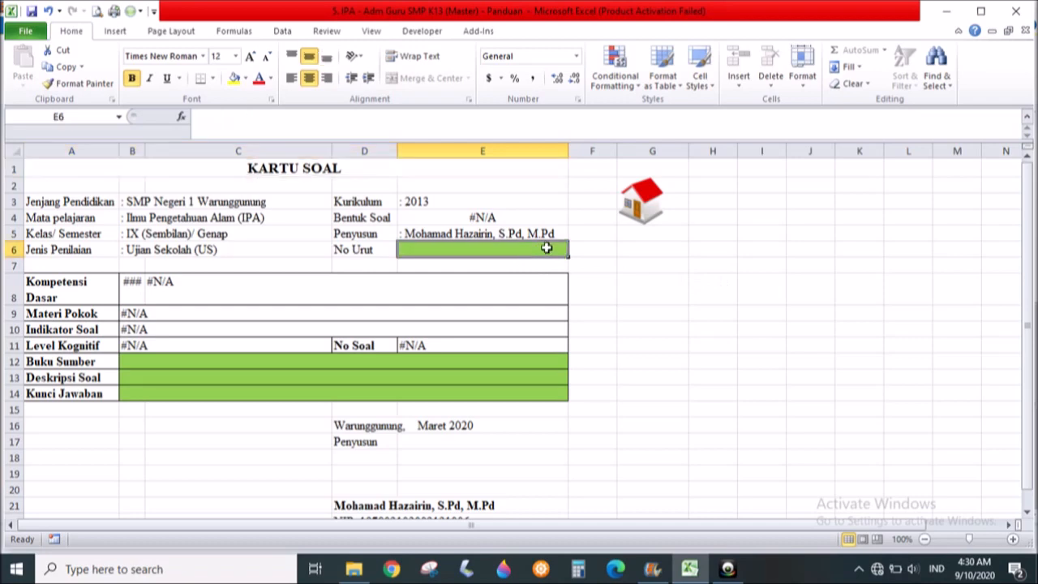
pyautogui.write('1')
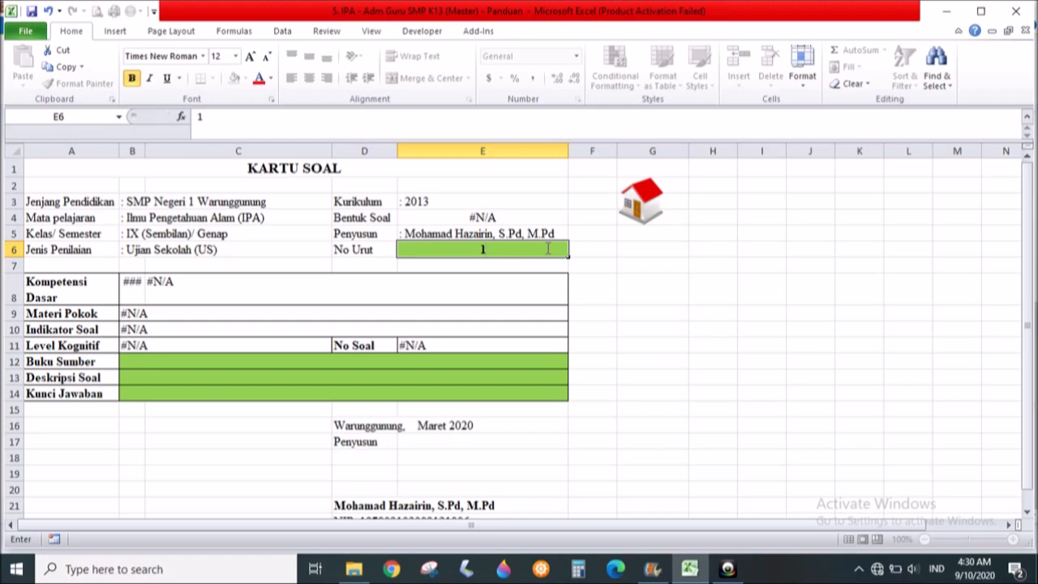
pyautogui.press('Return')
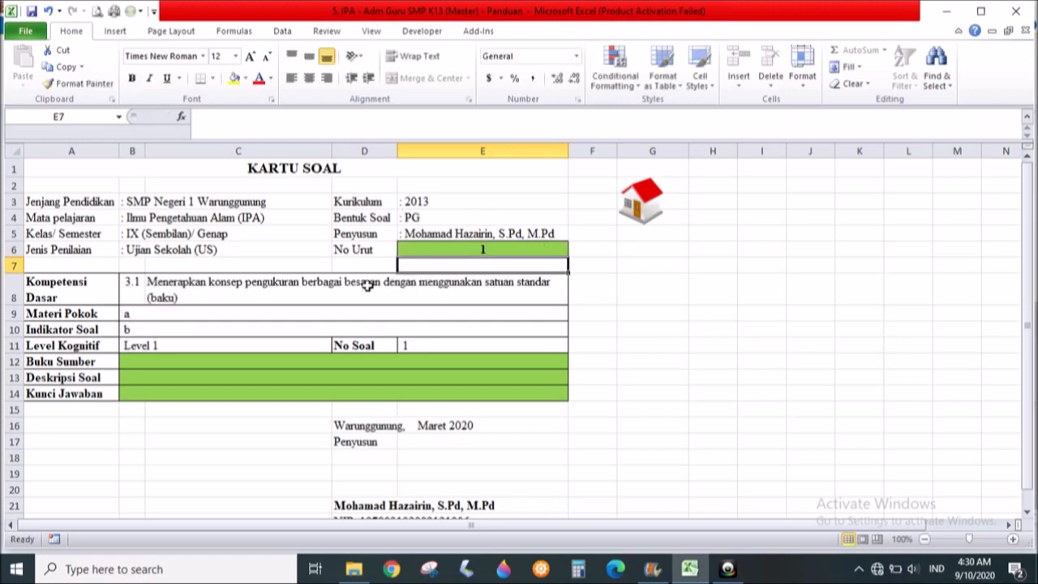